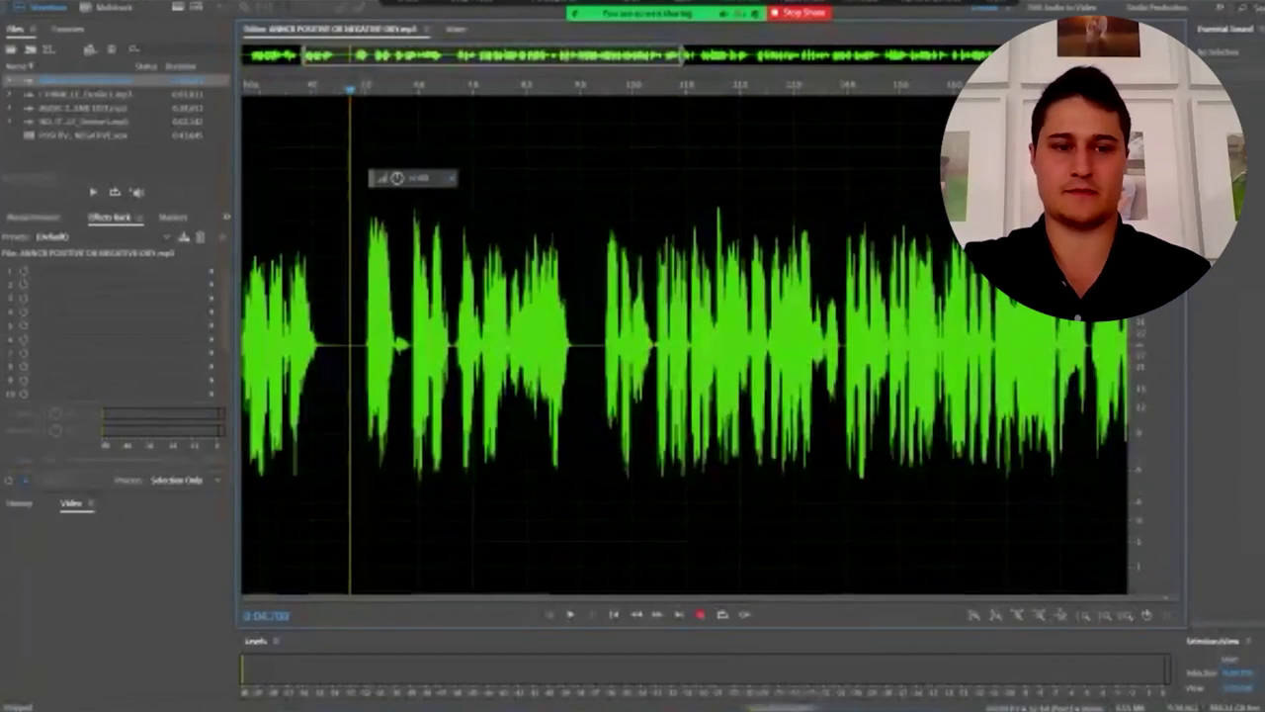
Play the dry announcer recording from the 5-second mark, then place the playhead at about 9.16 seconds.
scroll(362, 345, "down", 2)
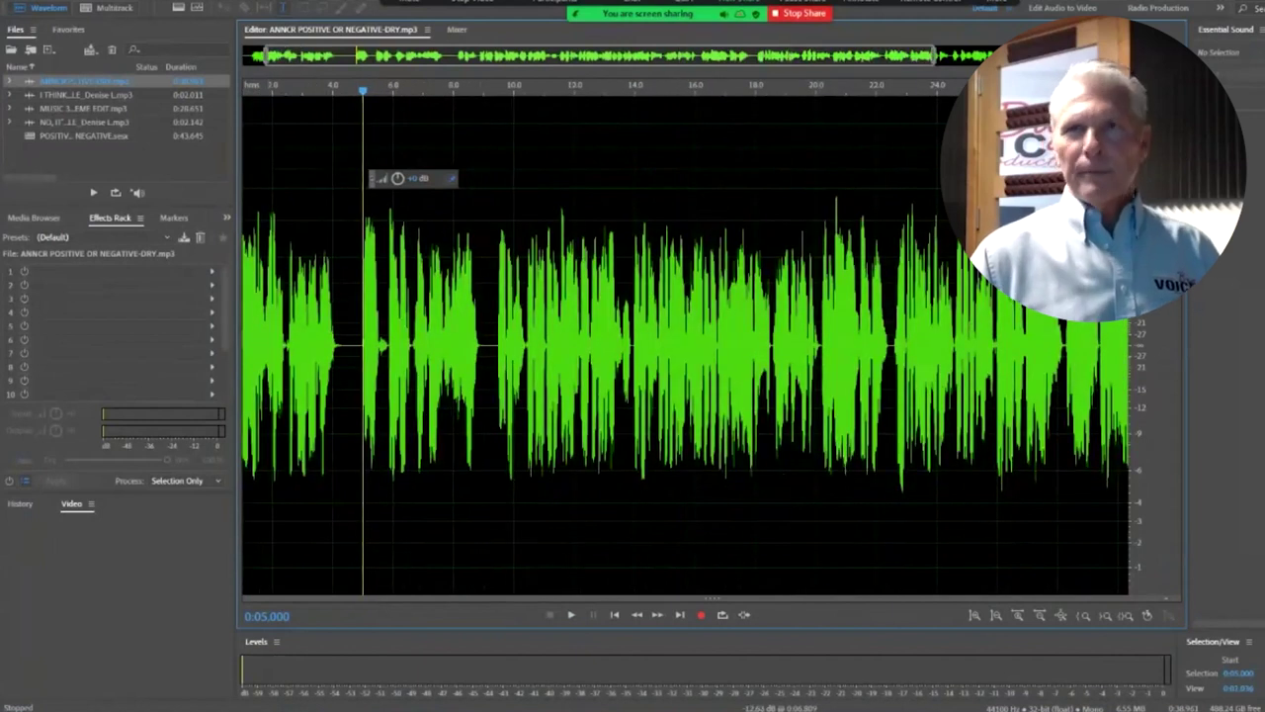
key("minus")
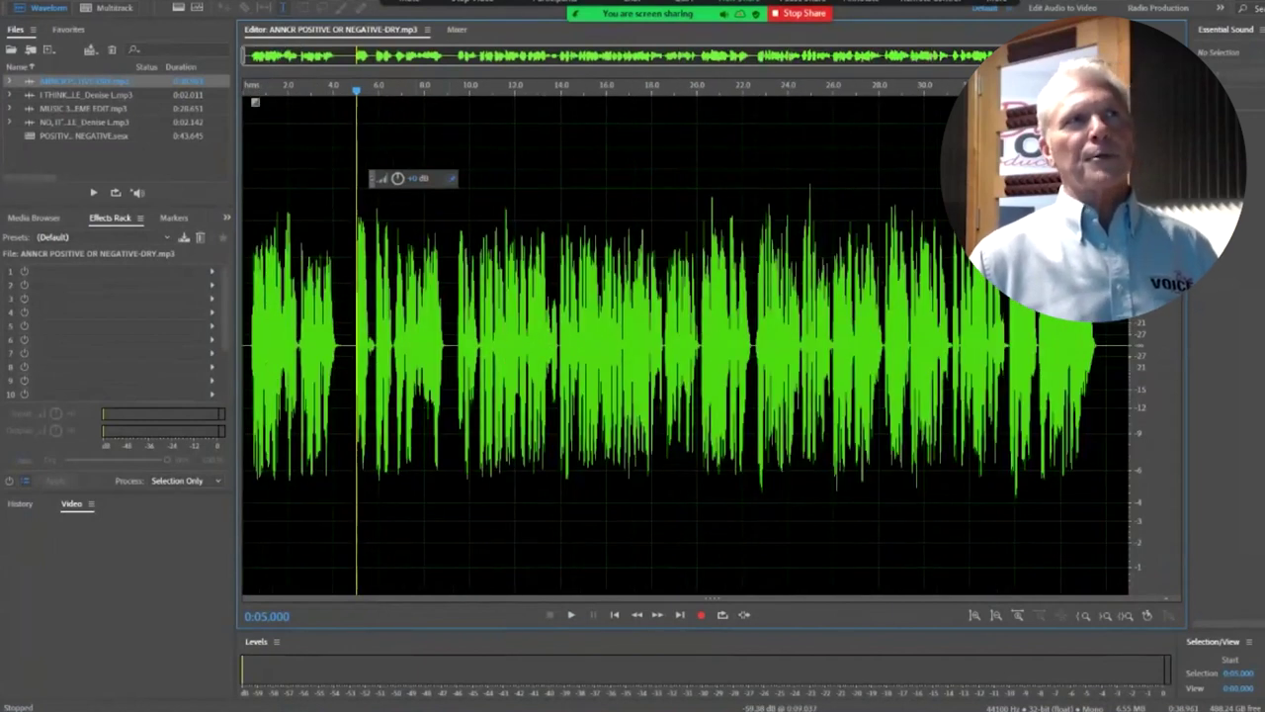
key("space")
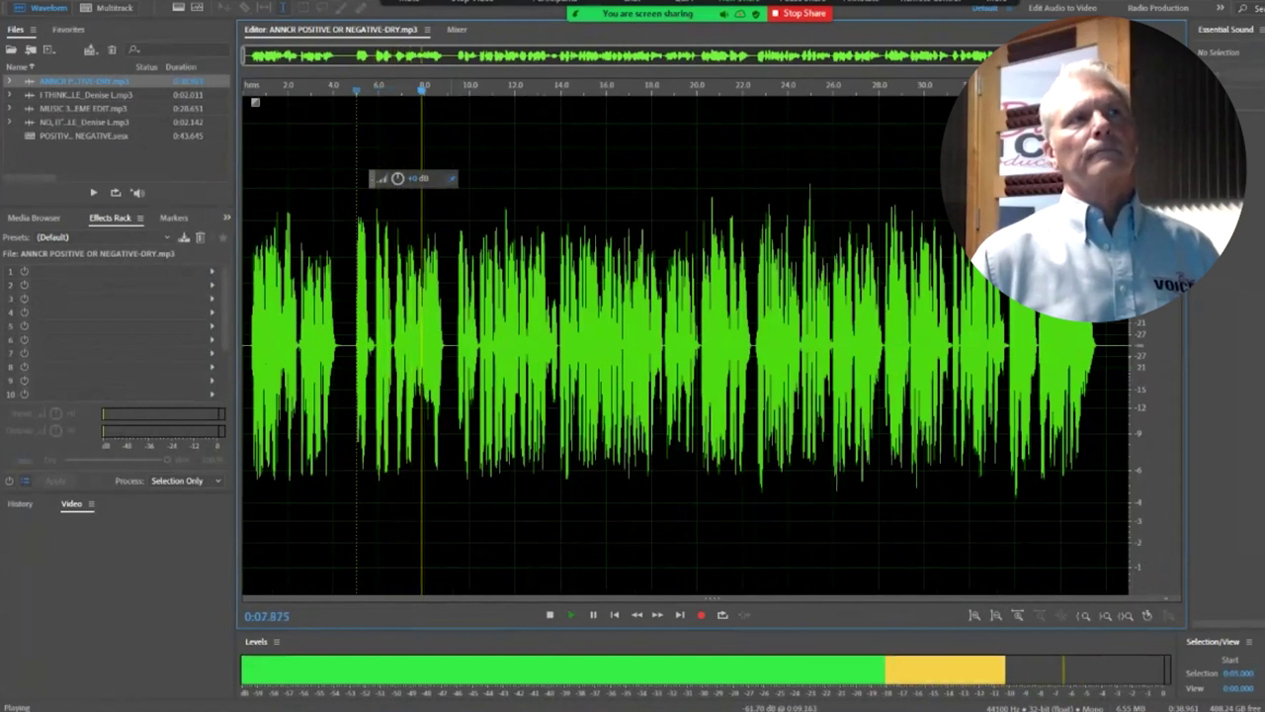
key("space")
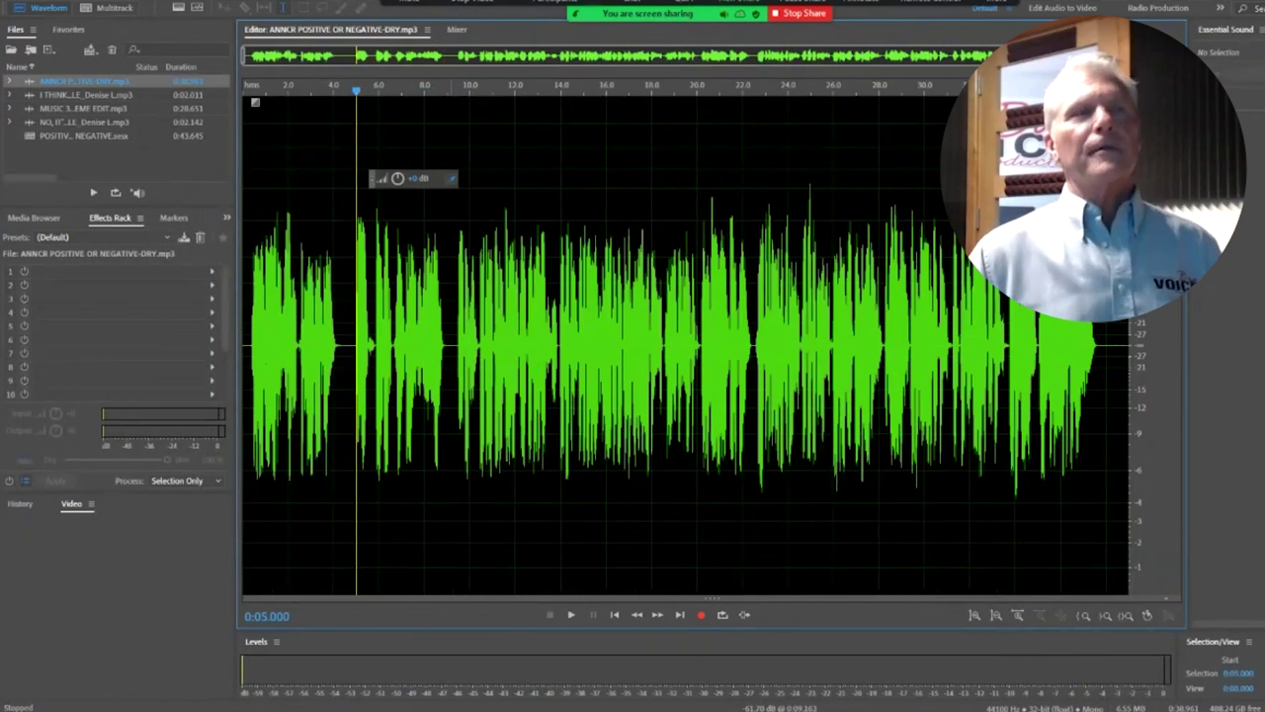
left_click(450, 345)
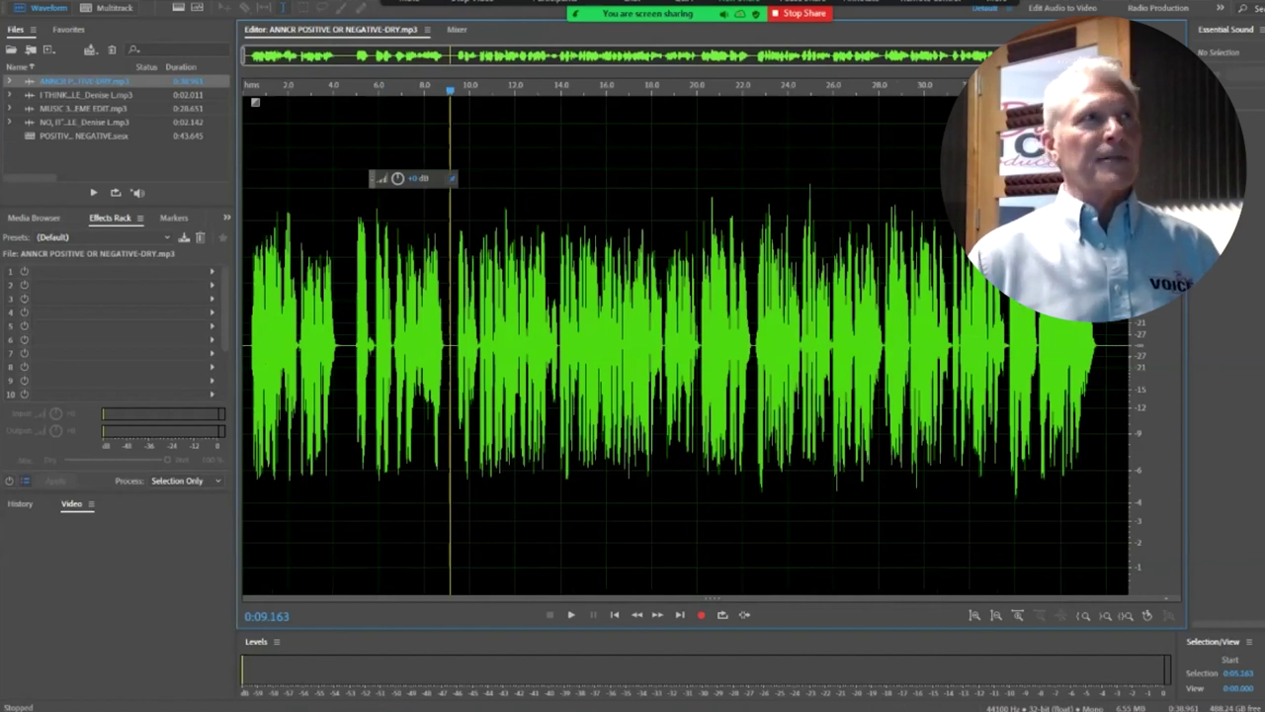
Open and play the female voice clips "I THINK IT'S A POSITIVE" and "NO, IT'S A NEGATIVE" in the waveform editor.
double_click(86, 94)
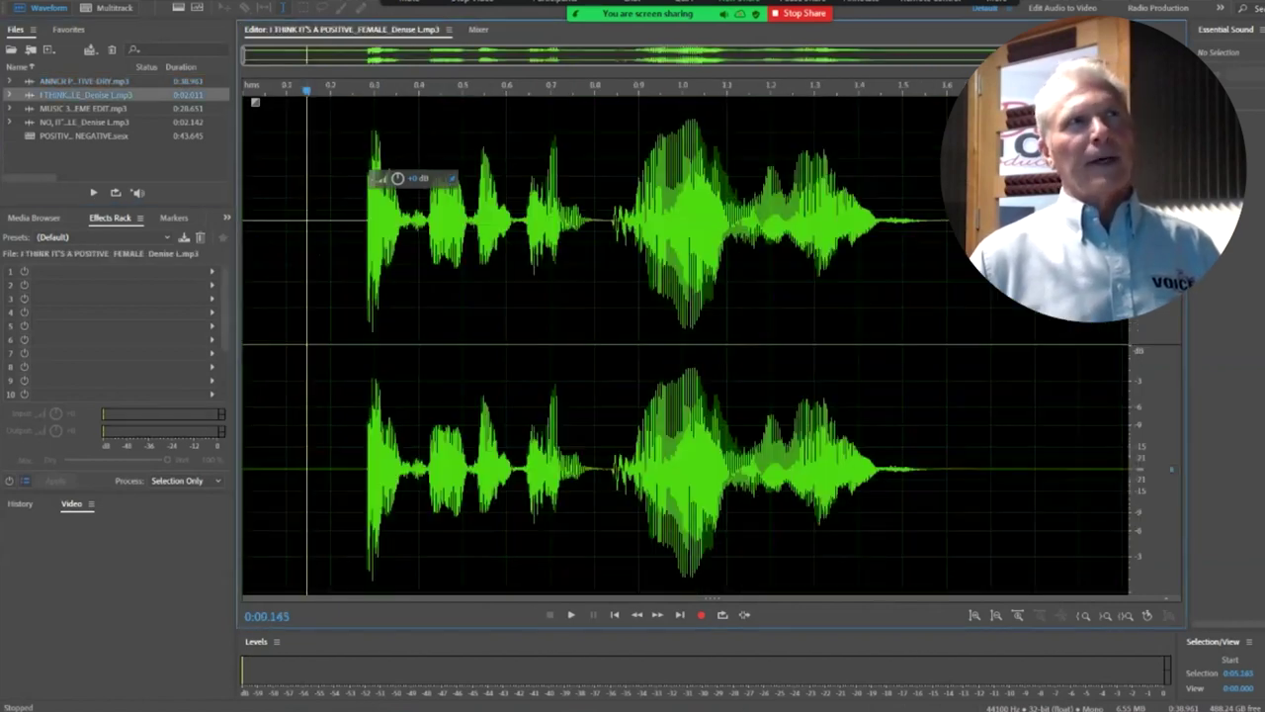
key("space")
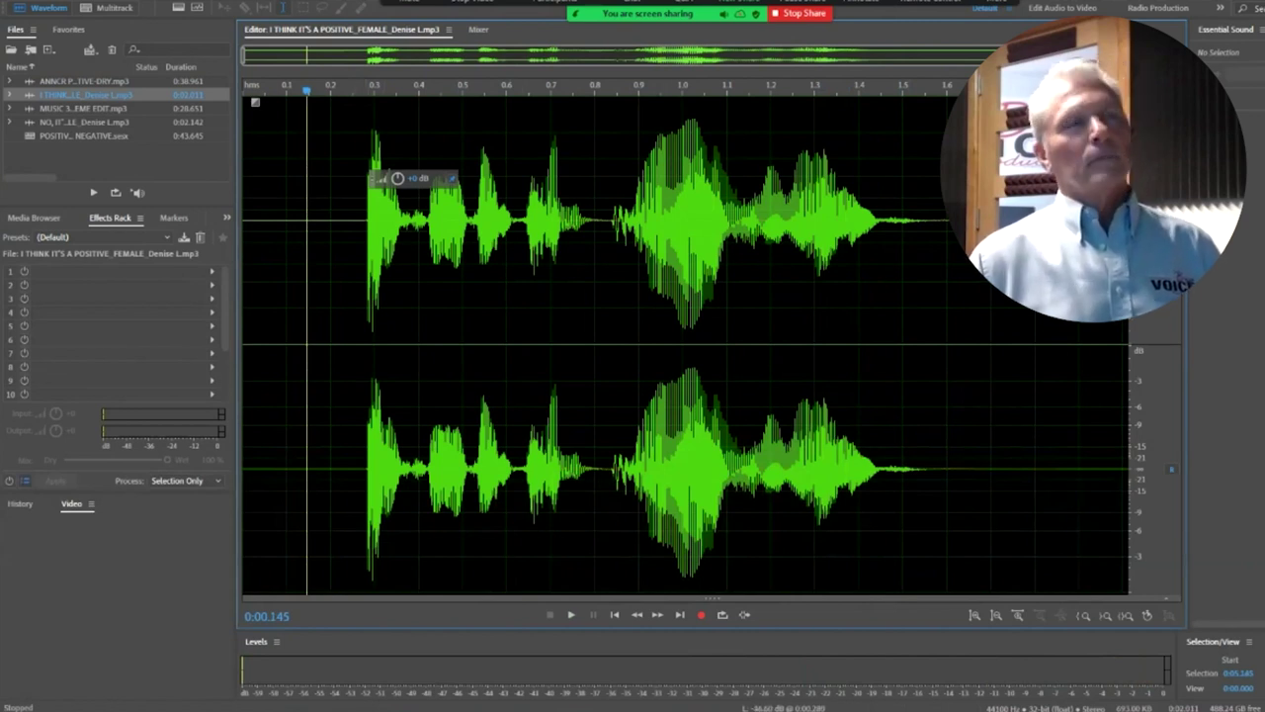
left_click(356, 89)
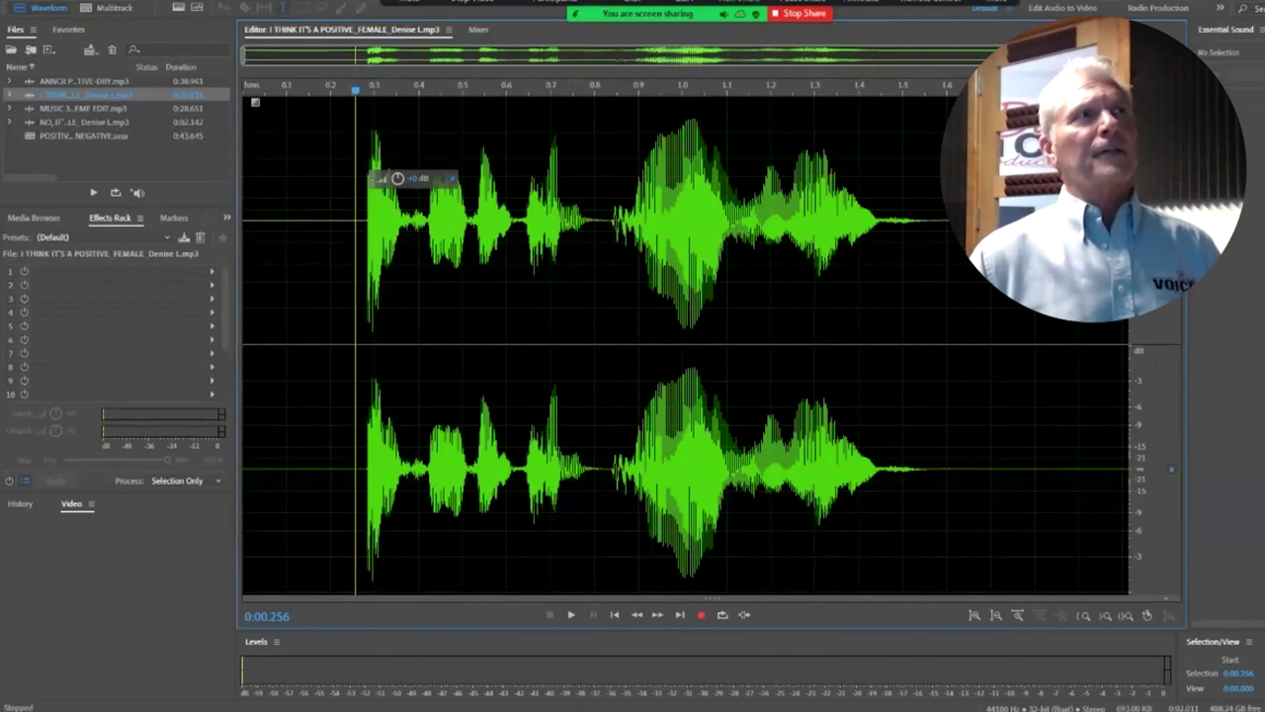
double_click(84, 122)
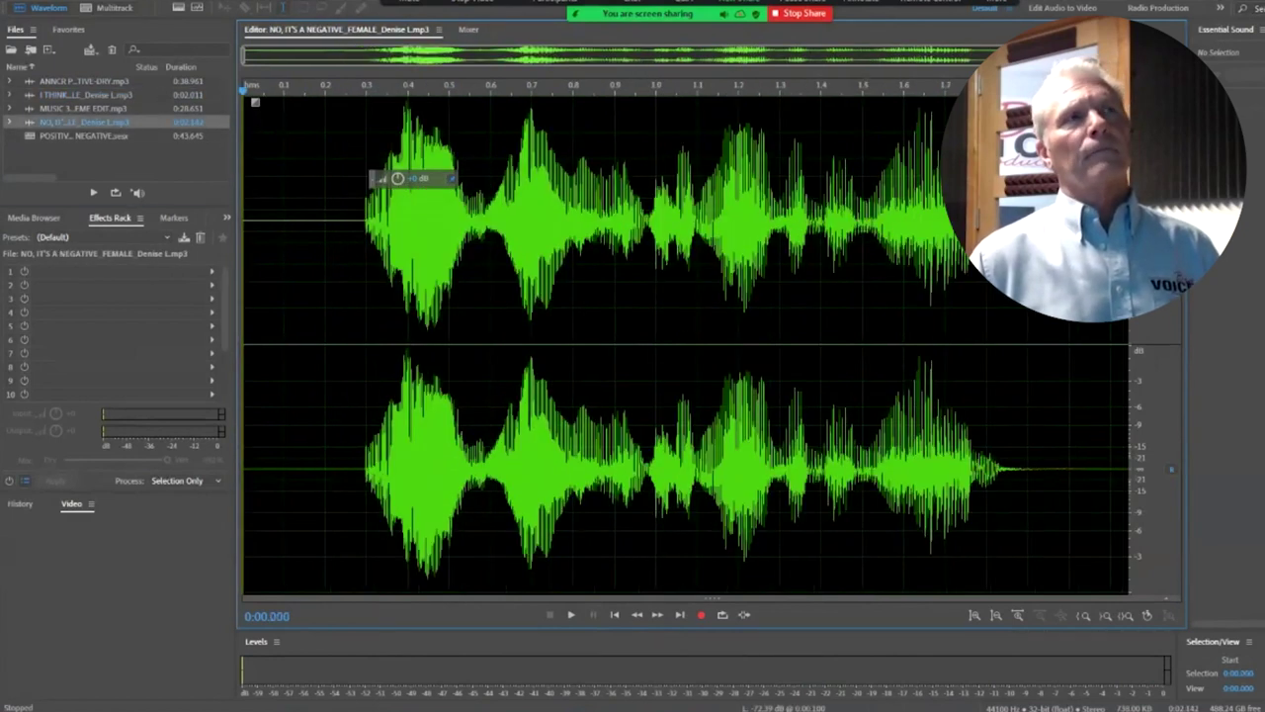
key("space")
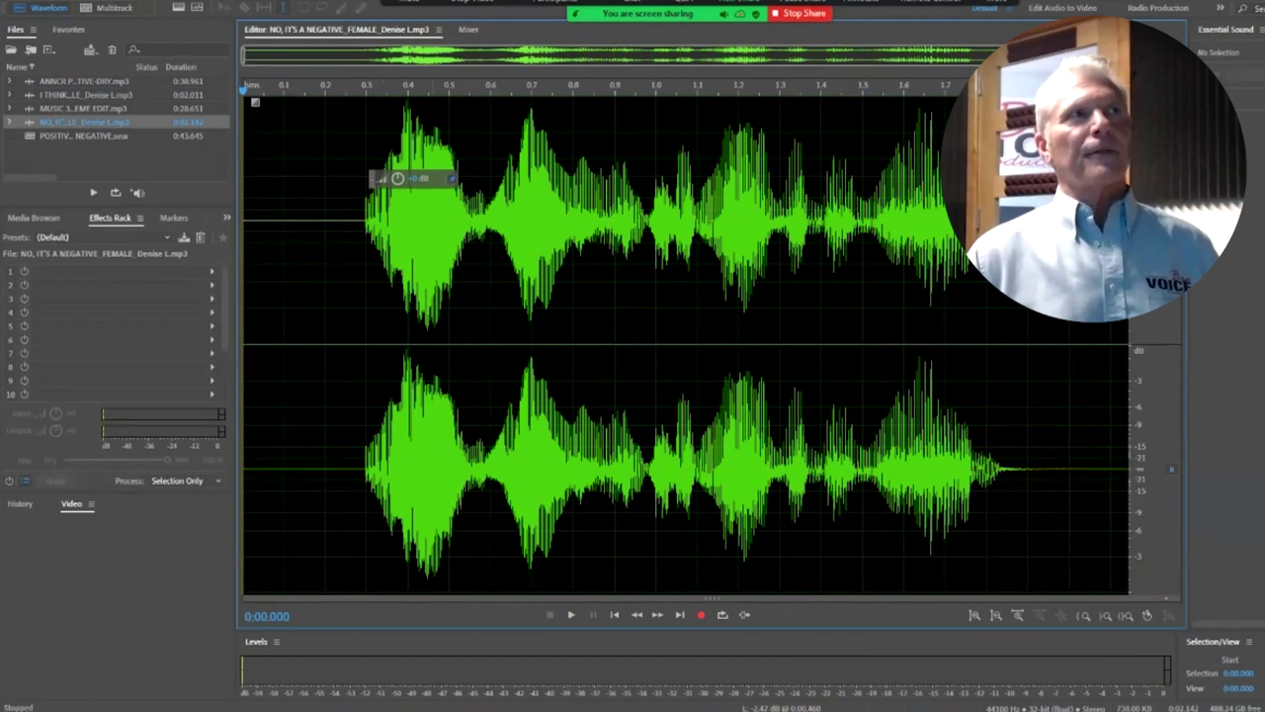
Open MUSIC 30 THEME EDIT.mp3 and play the music bed from its start.
double_click(83, 108)
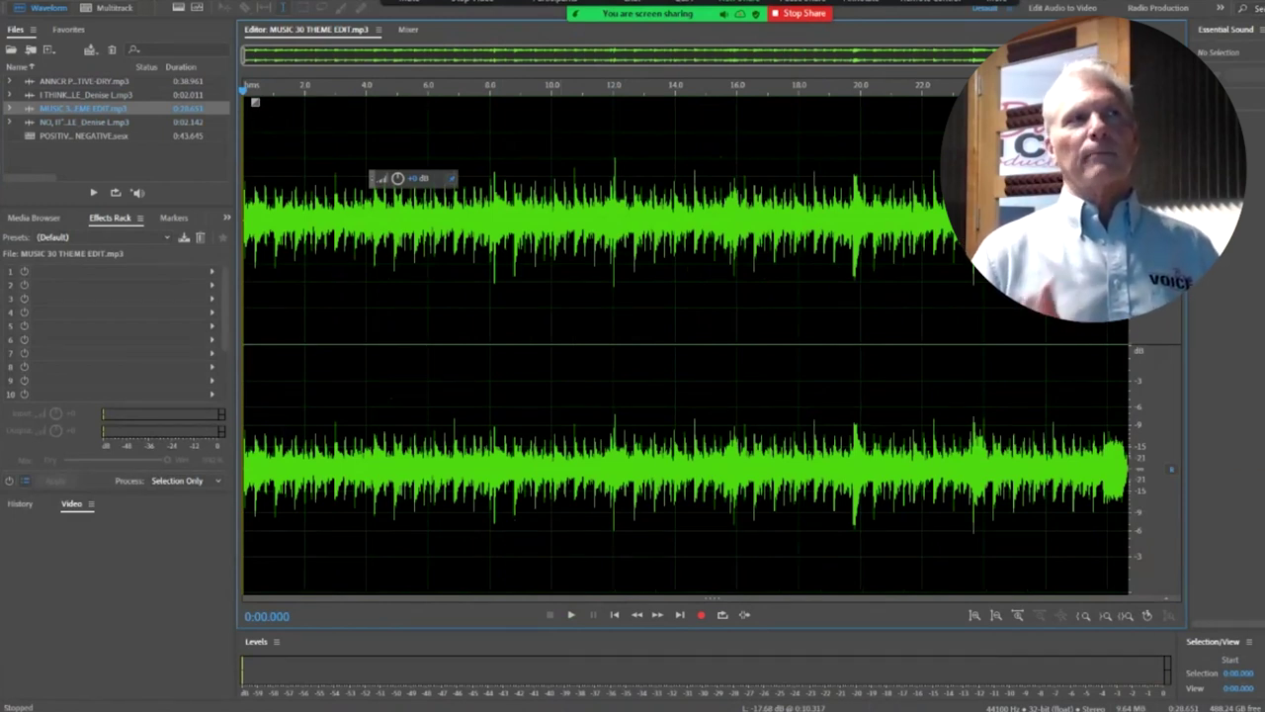
key("space")
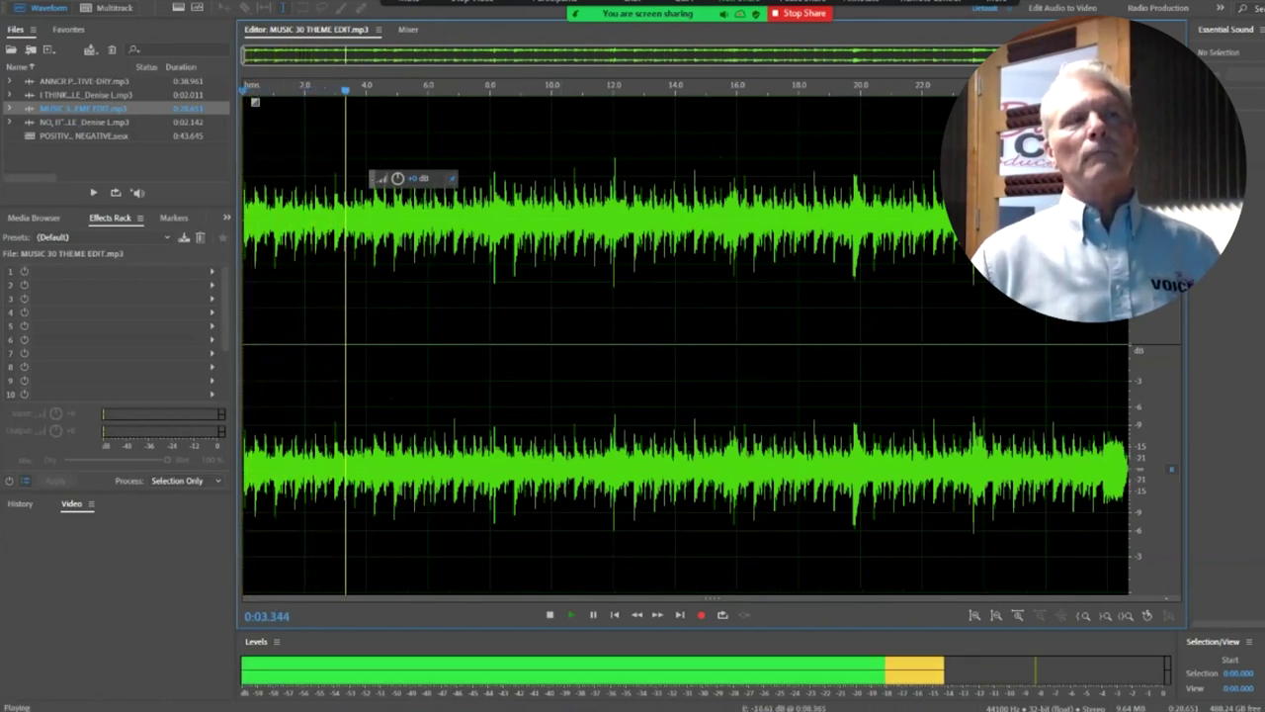
key("space")
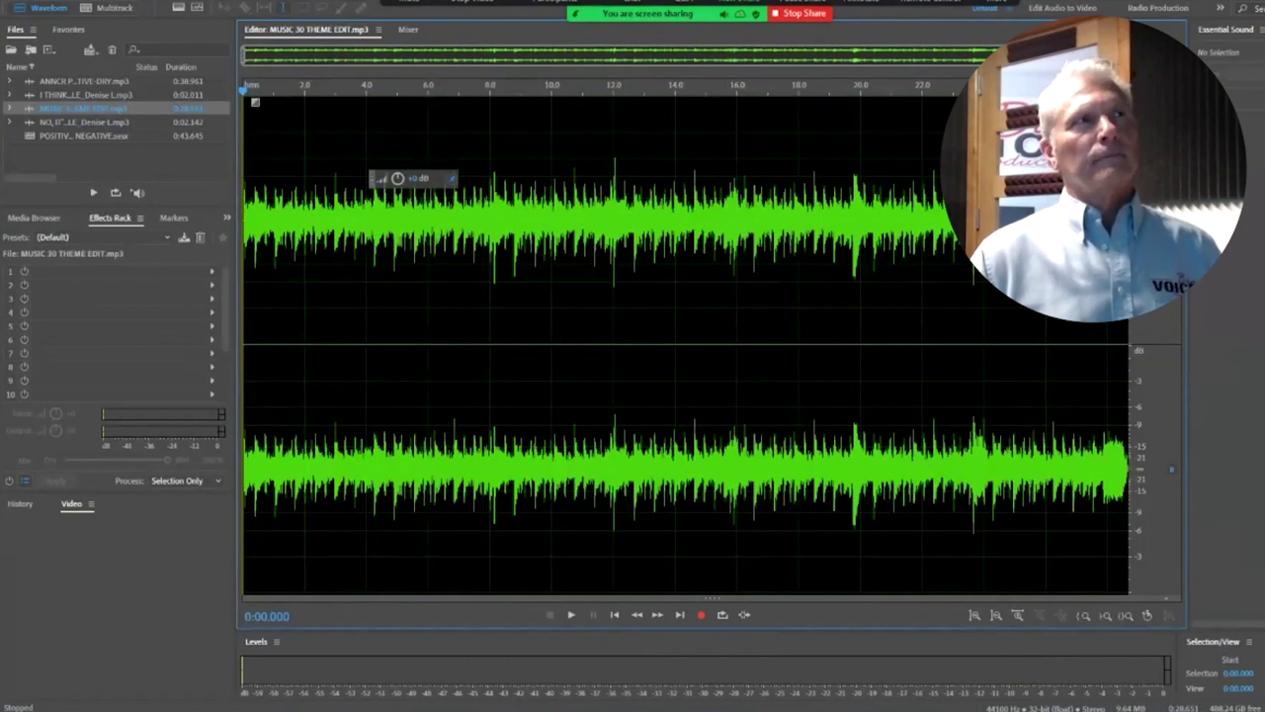
Open the POSITIVE OR NEGATIVE.sesx multitrack session, play it from the start and examine the music clip's volume envelope.
double_click(83, 135)
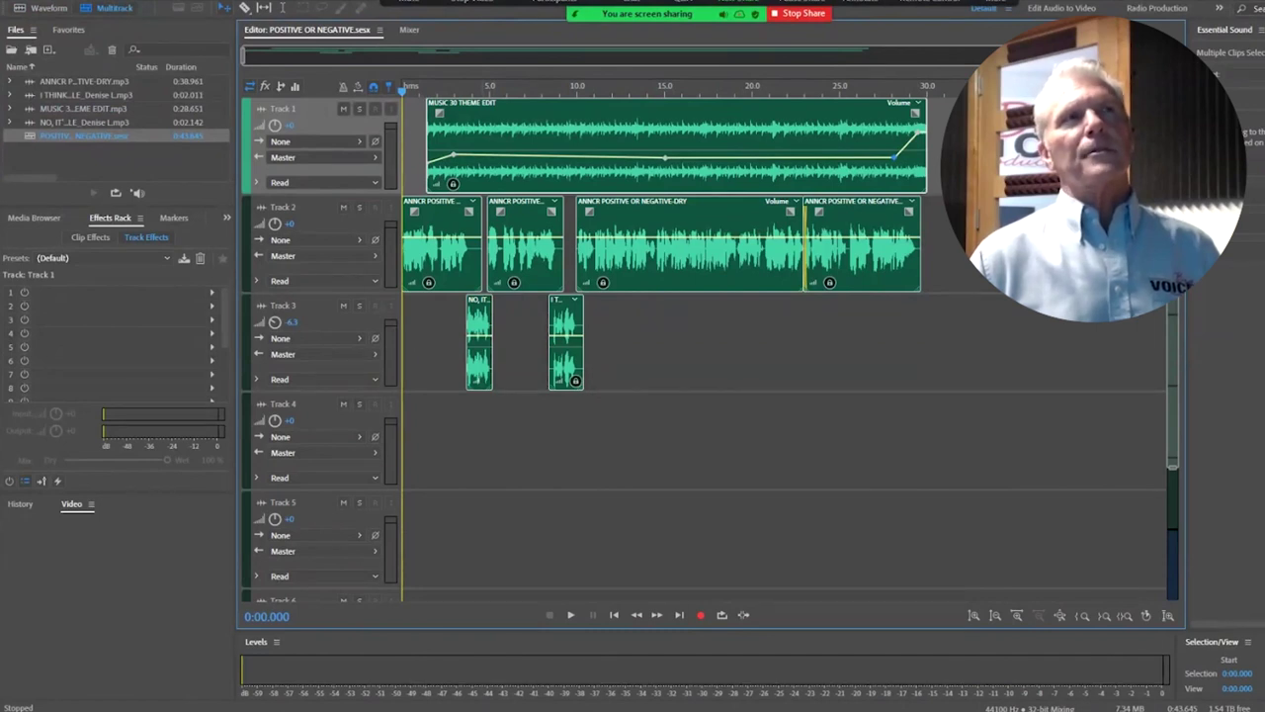
key("space")
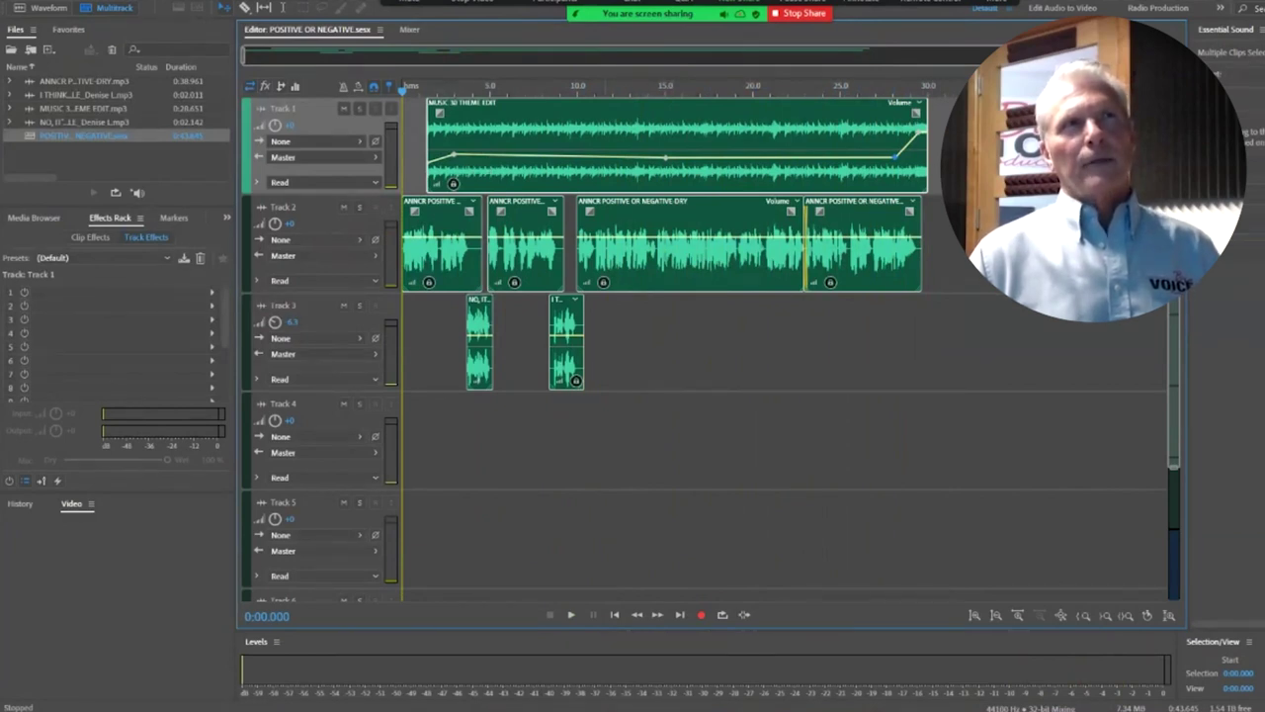
mouse_move(453, 155)
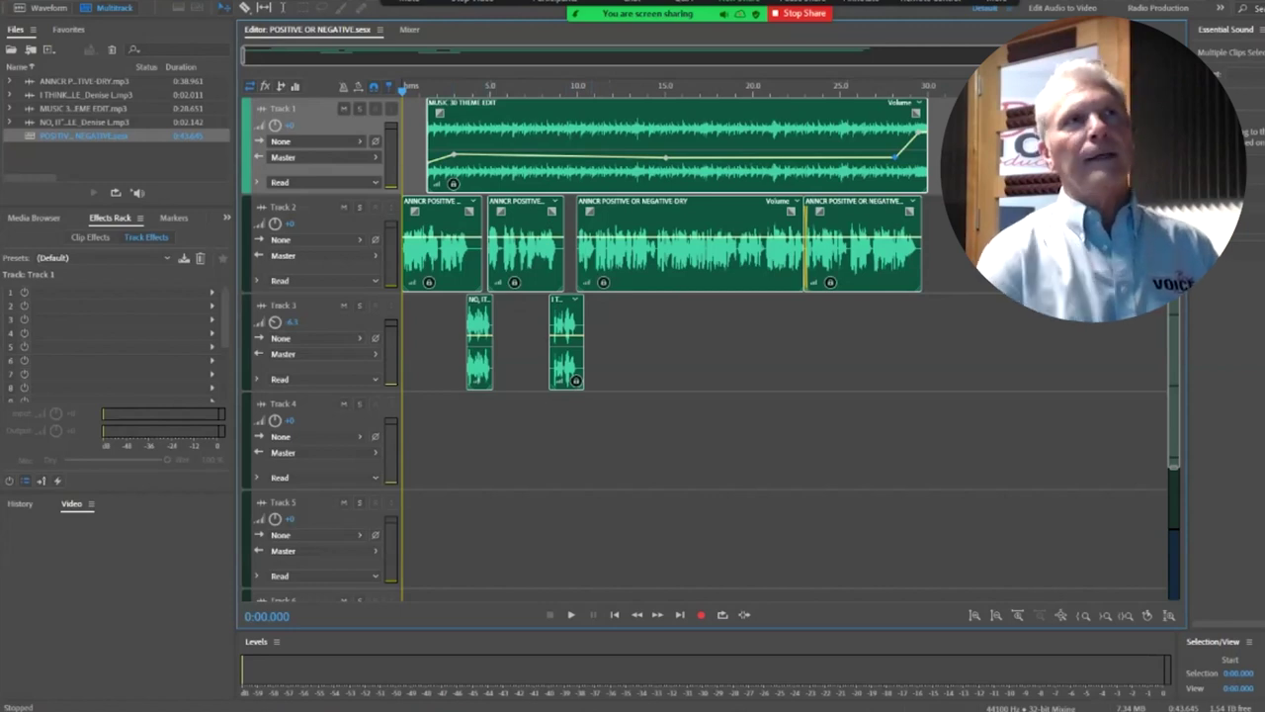
left_click(652, 131)
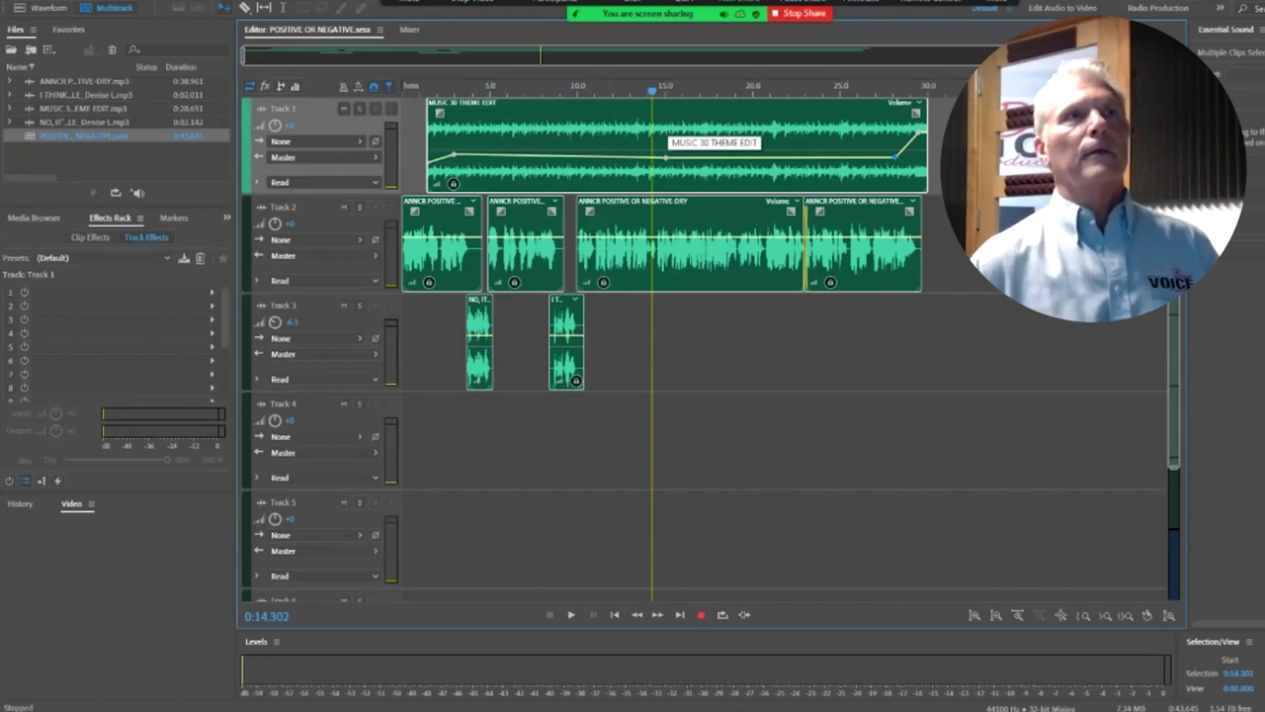
left_click(692, 341)
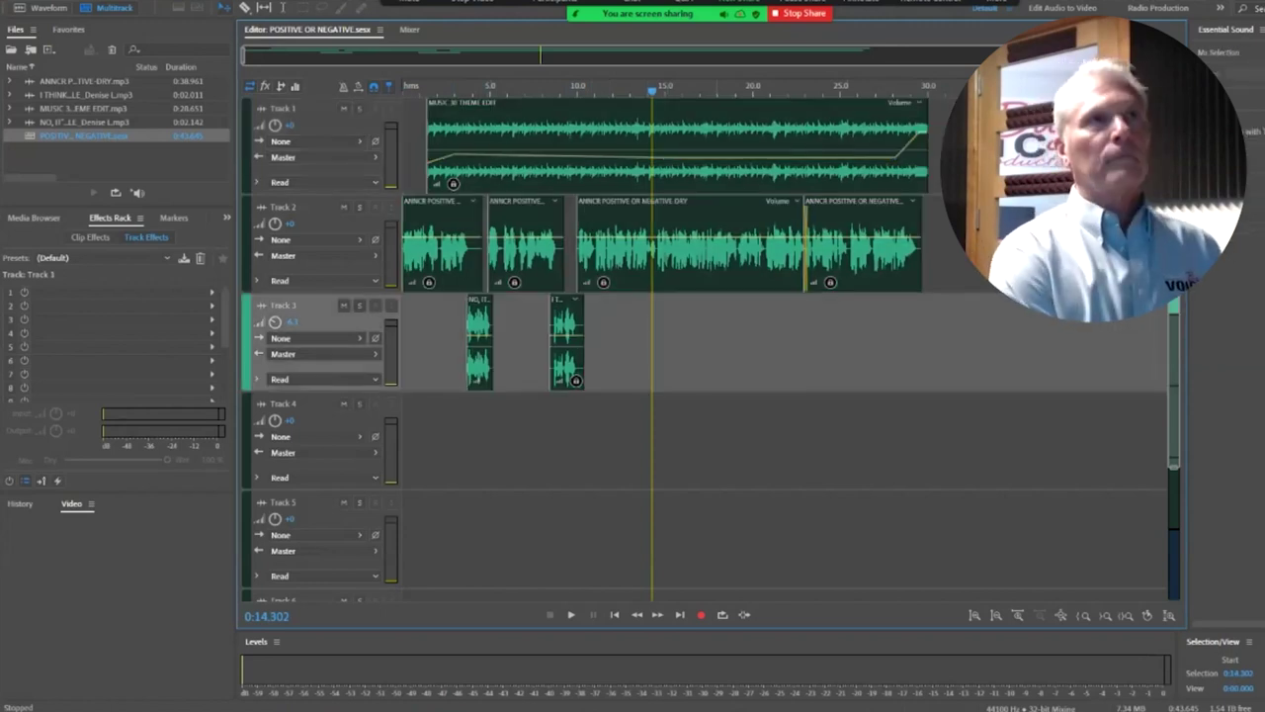
key("ctrl+a")
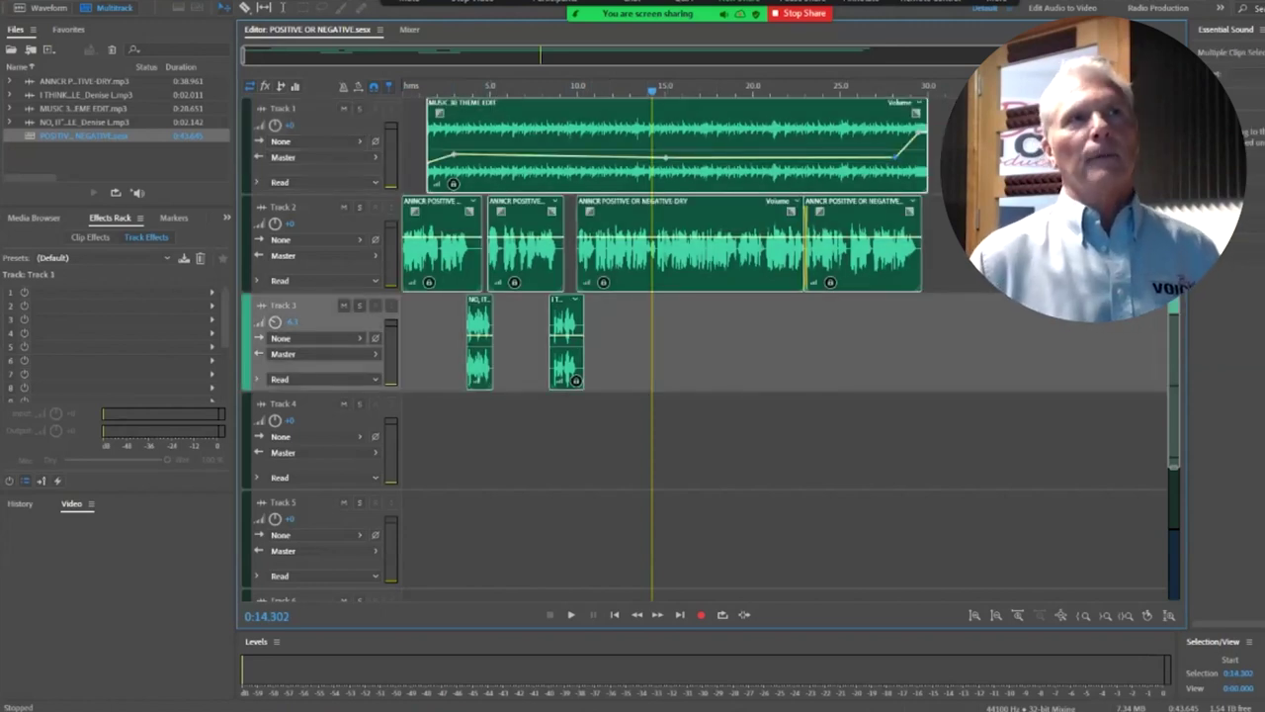
mouse_move(692, 129)
left_mouse_down()
mouse_move(692, 228)
mouse_move(692, 129)
left_mouse_up()
right_click(672, 138)
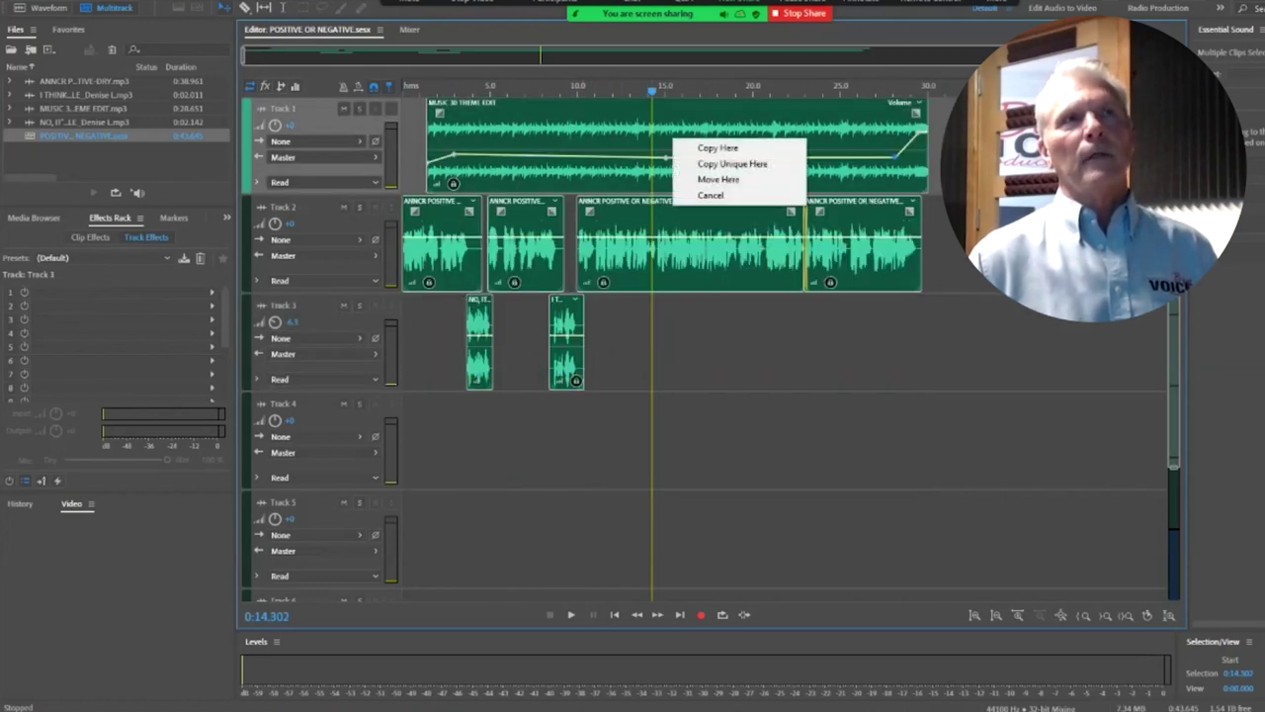
left_click(672, 346)
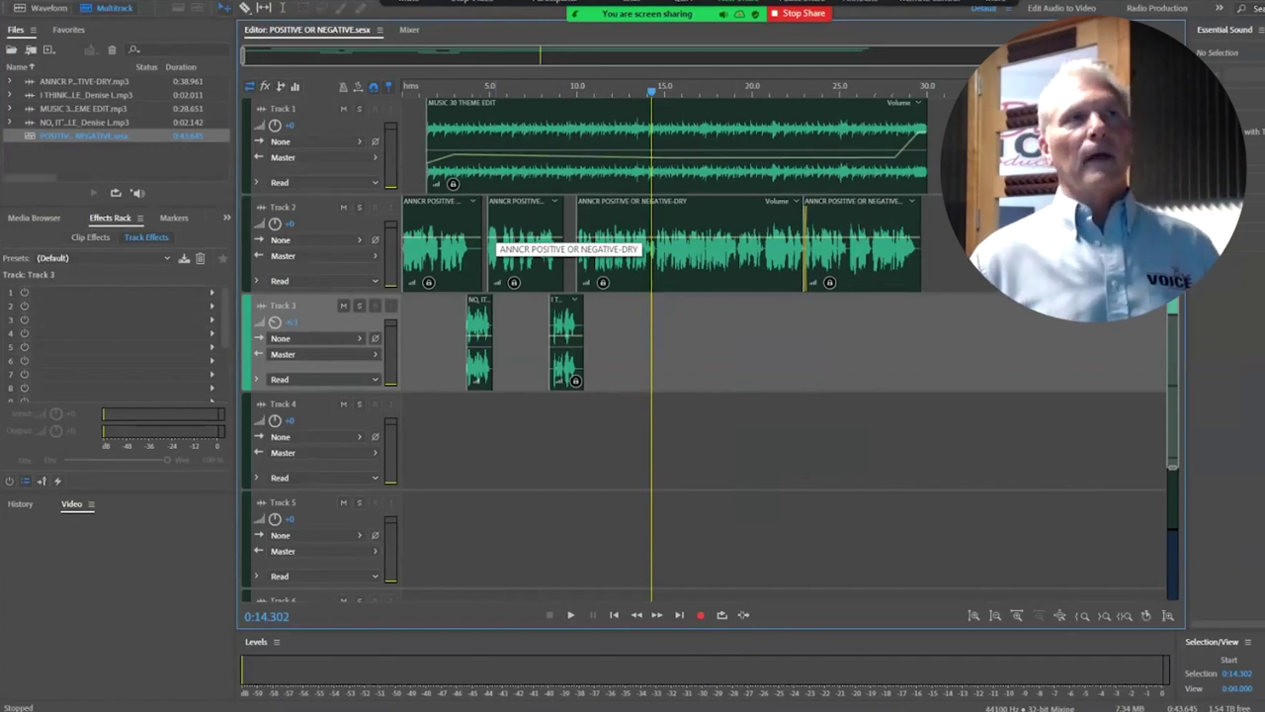
Mix down the entire multitrack session to a new file.
right_click(701, 248)
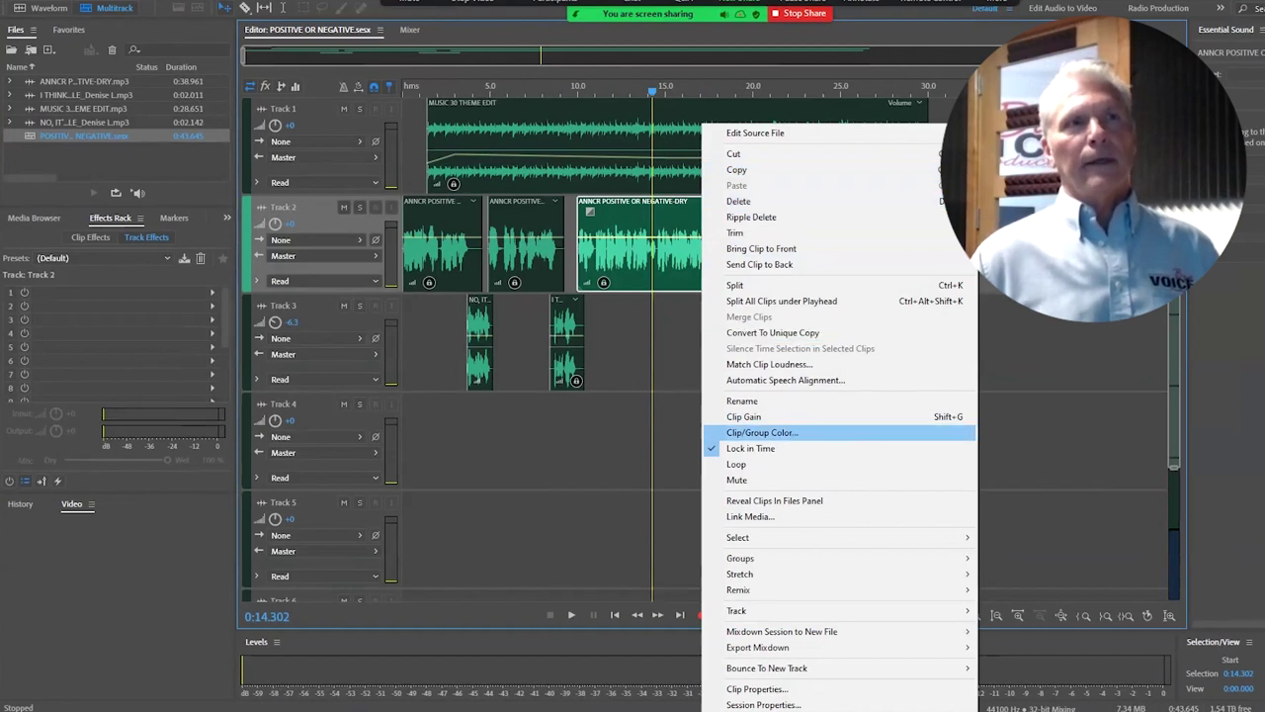
mouse_move(790, 630)
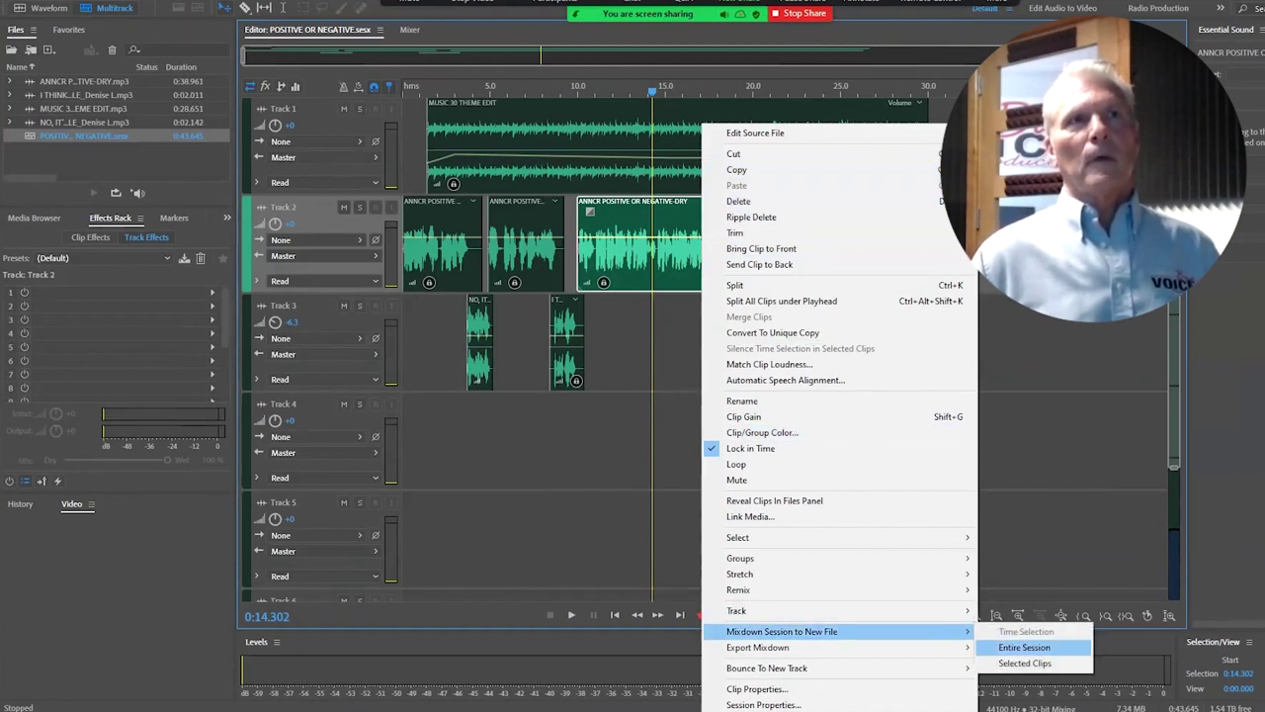
left_click(1024, 646)
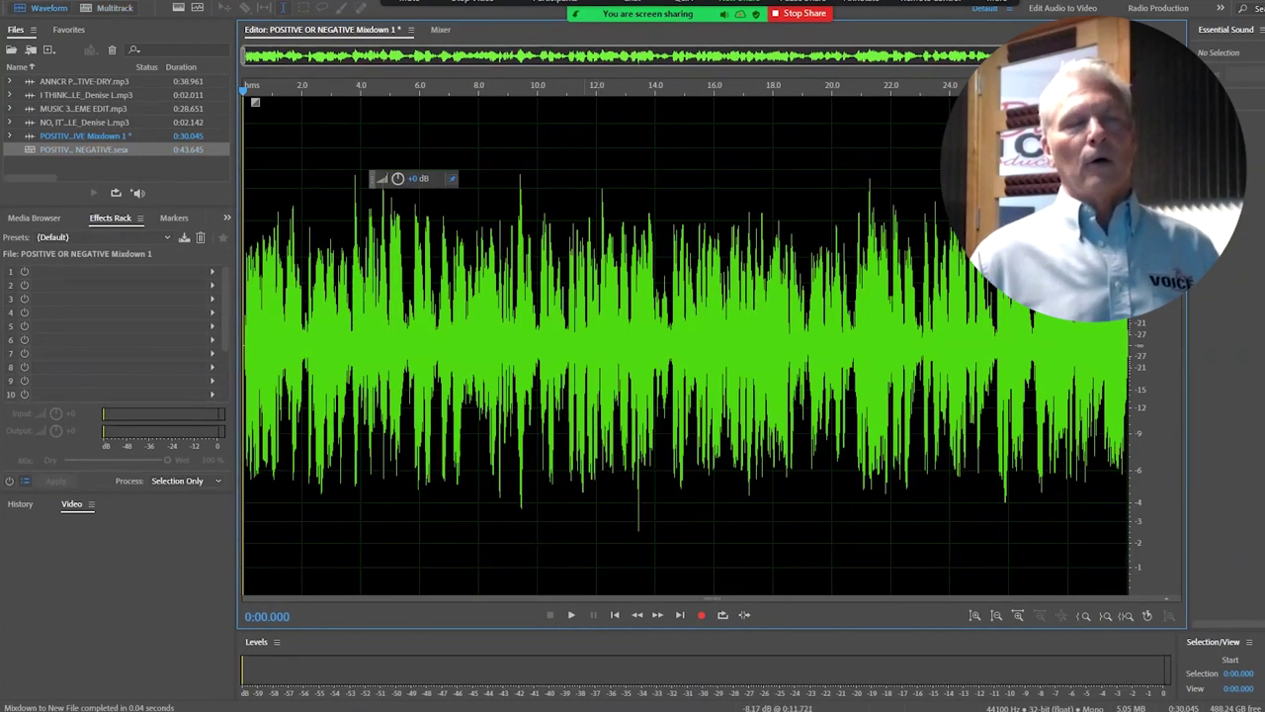
Convert the mono mixdown to stereo, keeping the 44100 Hz sample rate and 32-bit depth.
left_click(681, 472)
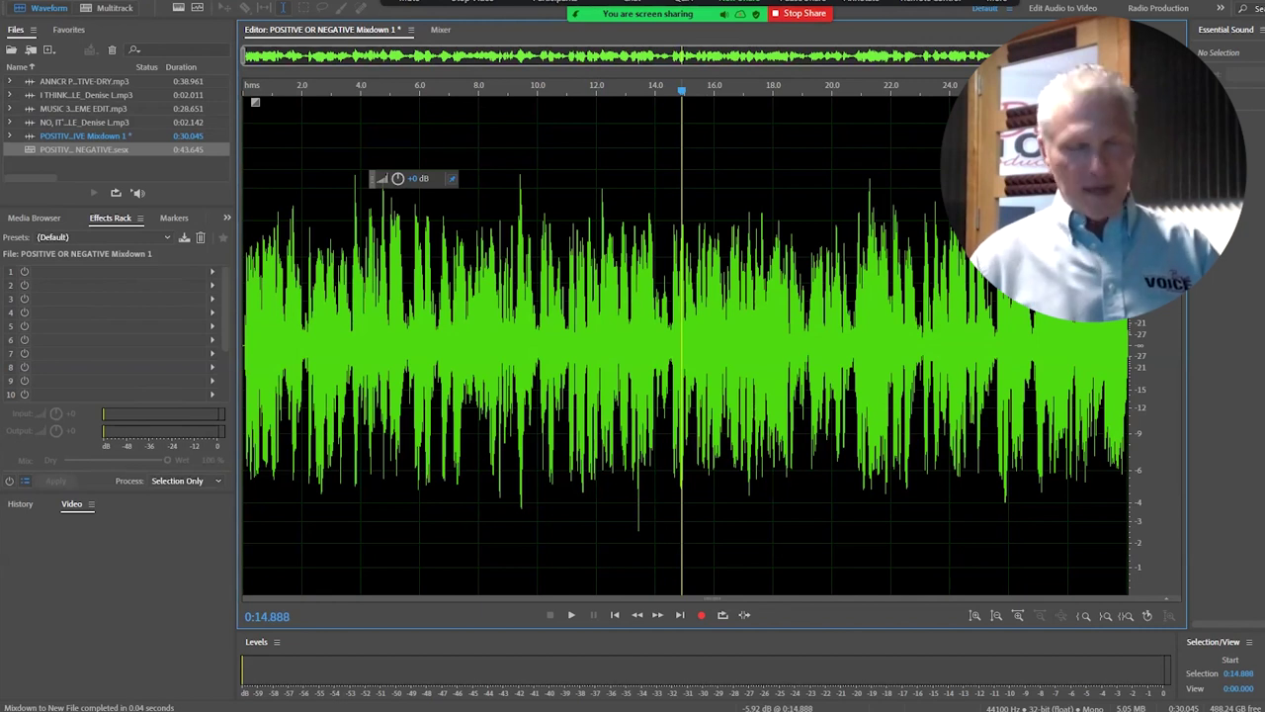
key("shift+t")
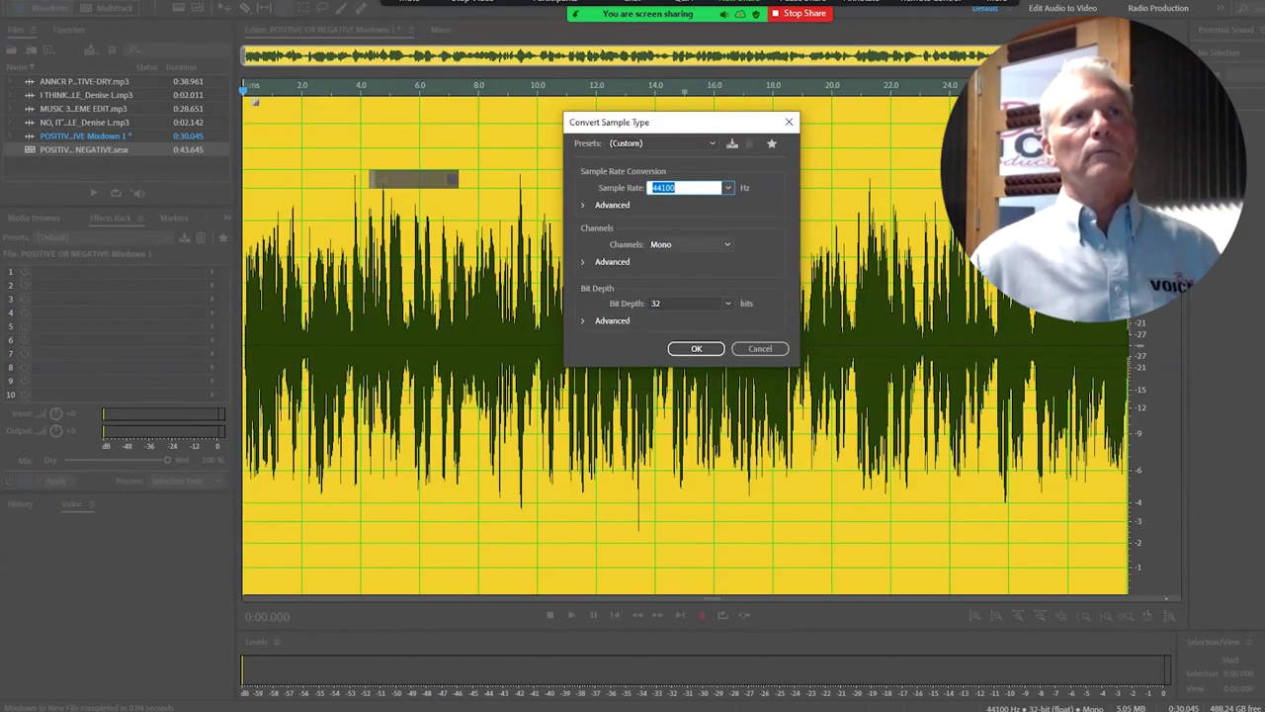
left_click(689, 244)
left_click(683, 277)
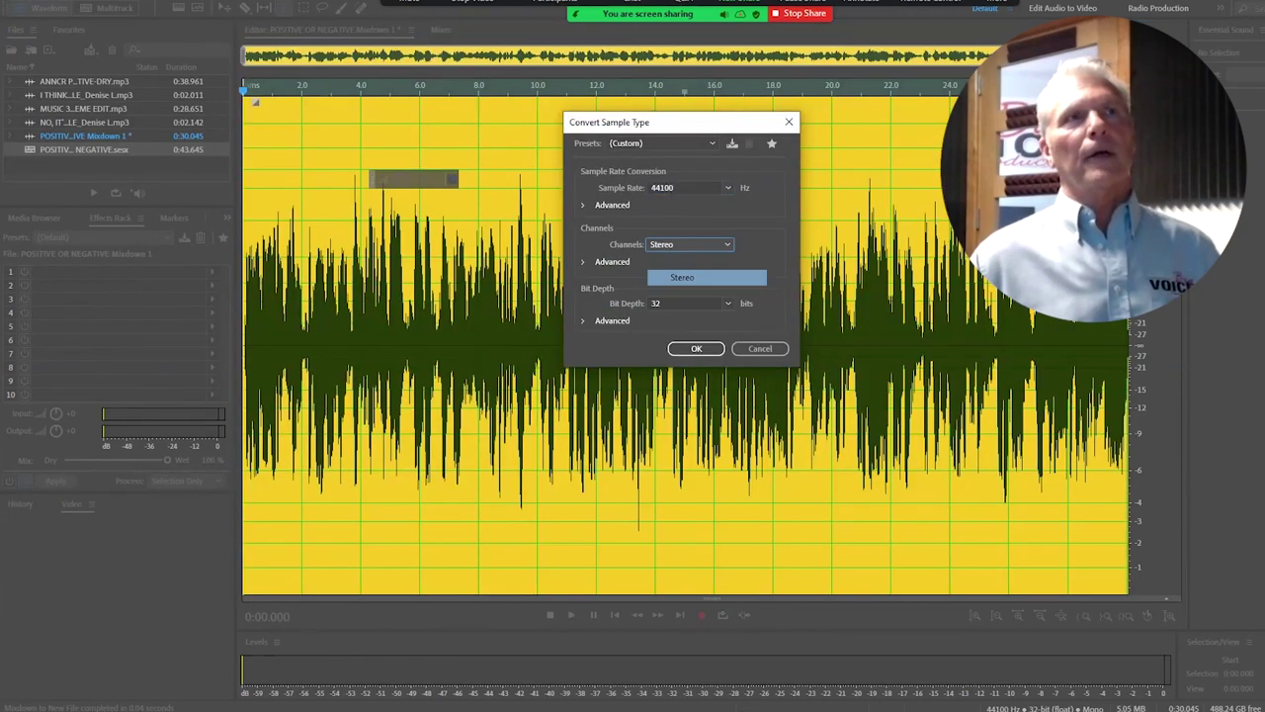
left_click(696, 348)
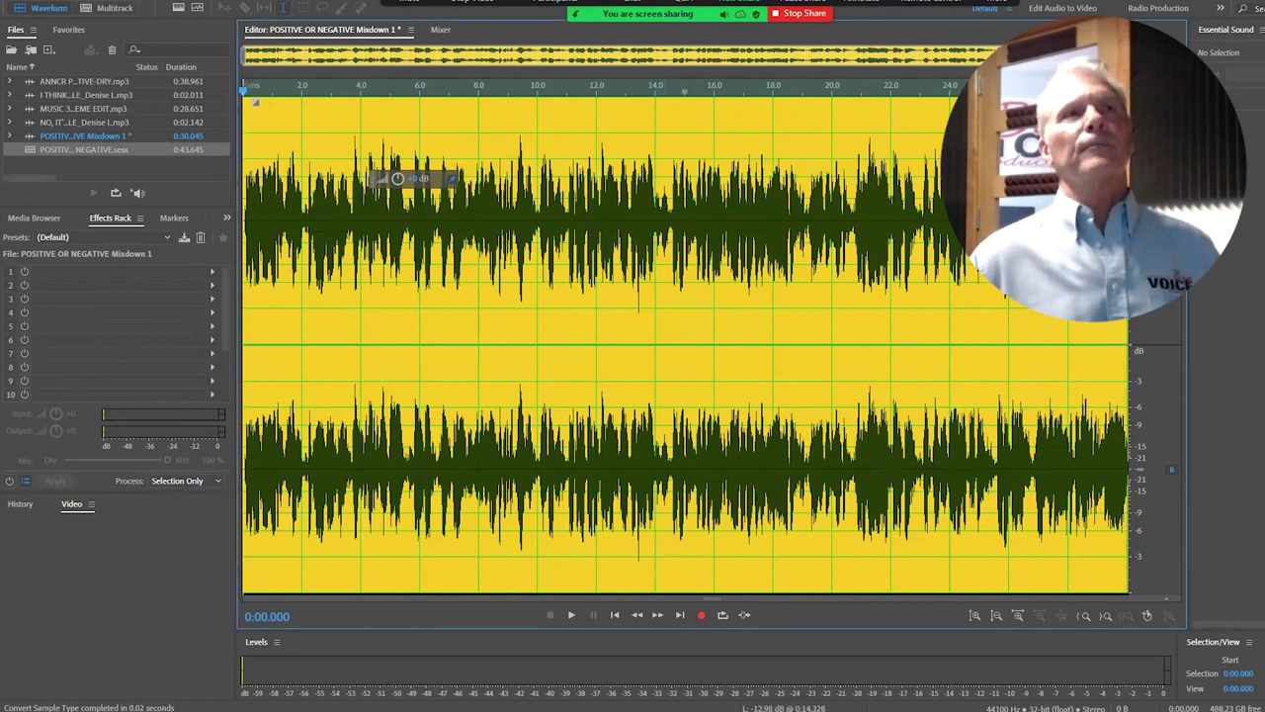
Clear the selection and play the stereo mixdown from its beginning.
left_click(663, 222)
key("Home")
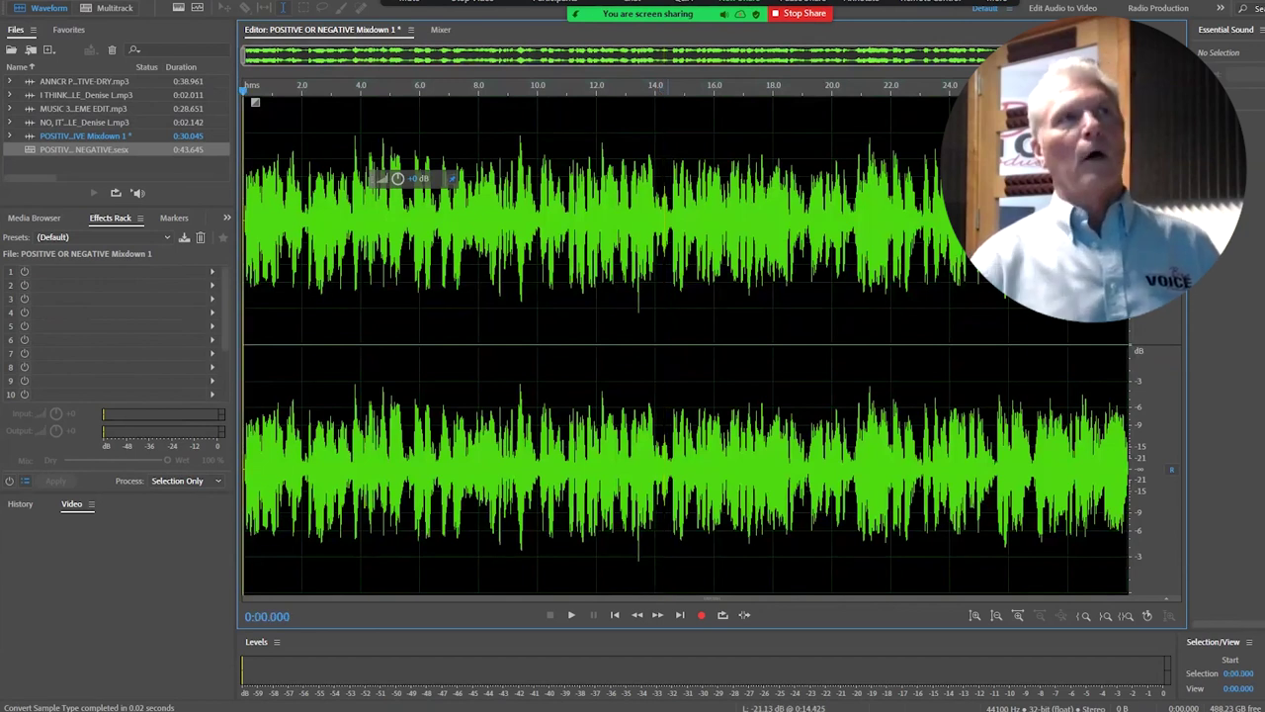
key("space")
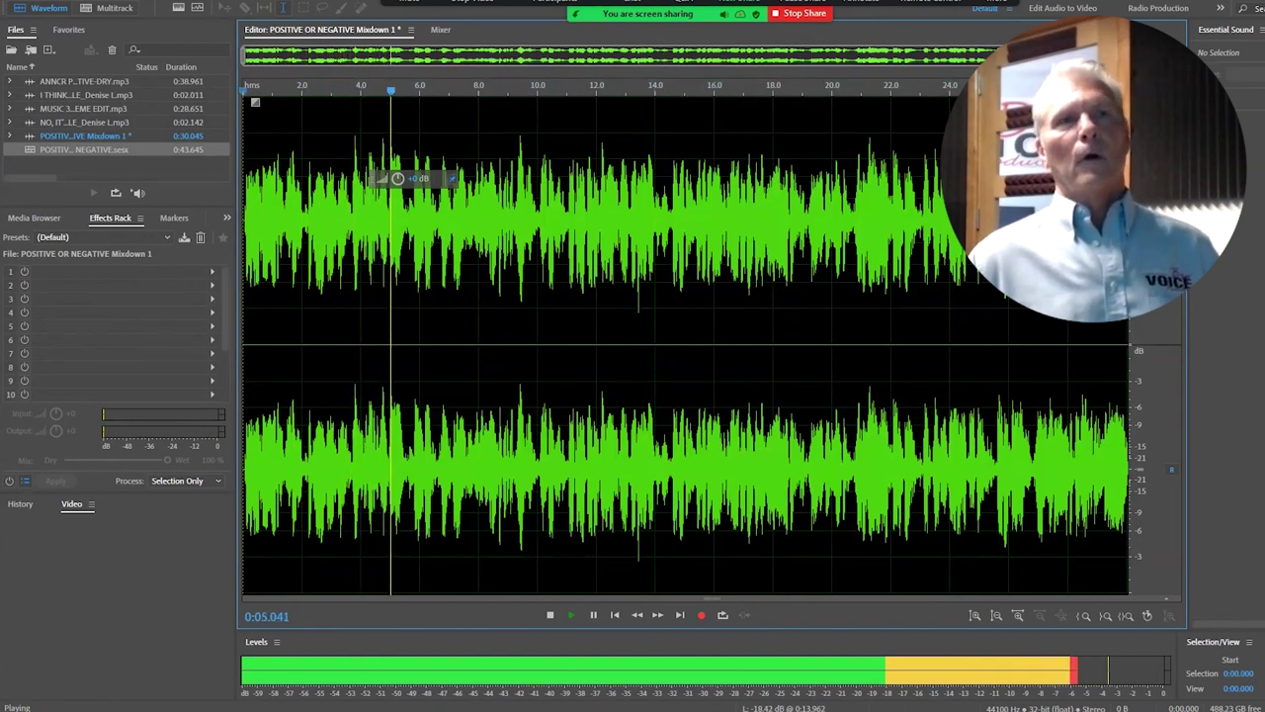
key("space")
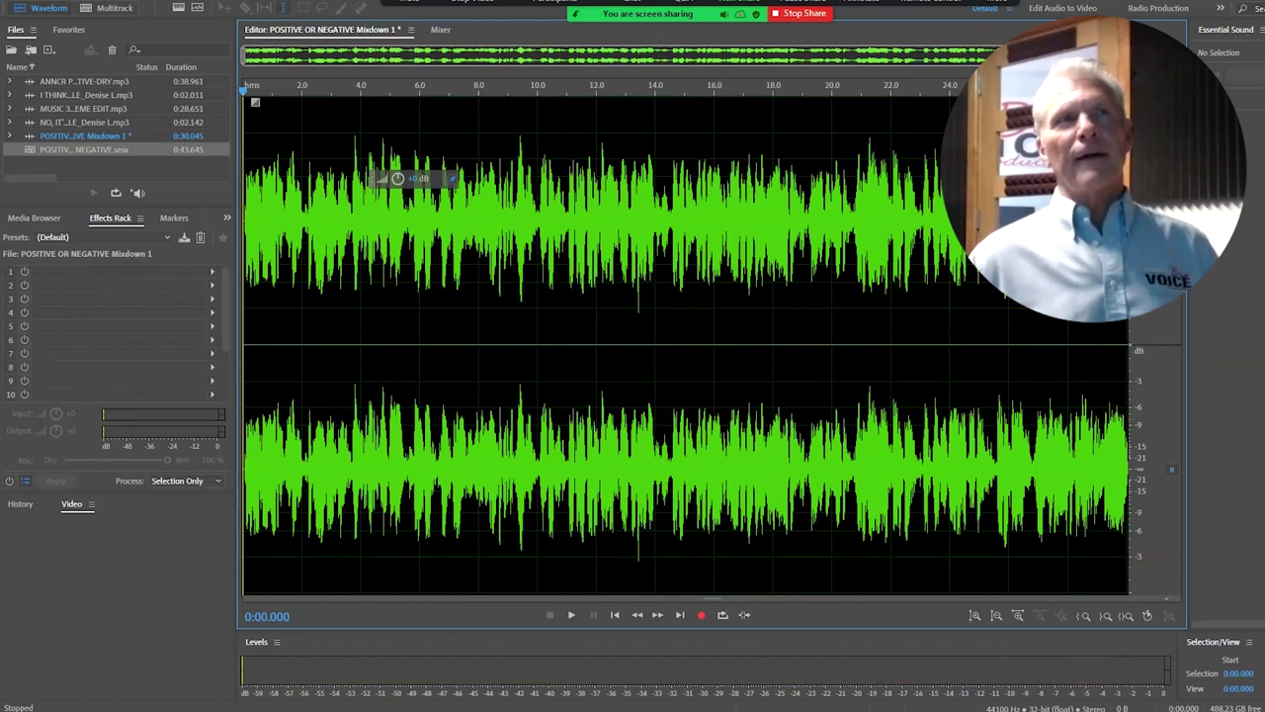
Insert 1 second of silence at the very beginning of the stereo mixdown.
left_click(287, 220)
left_click(288, 220)
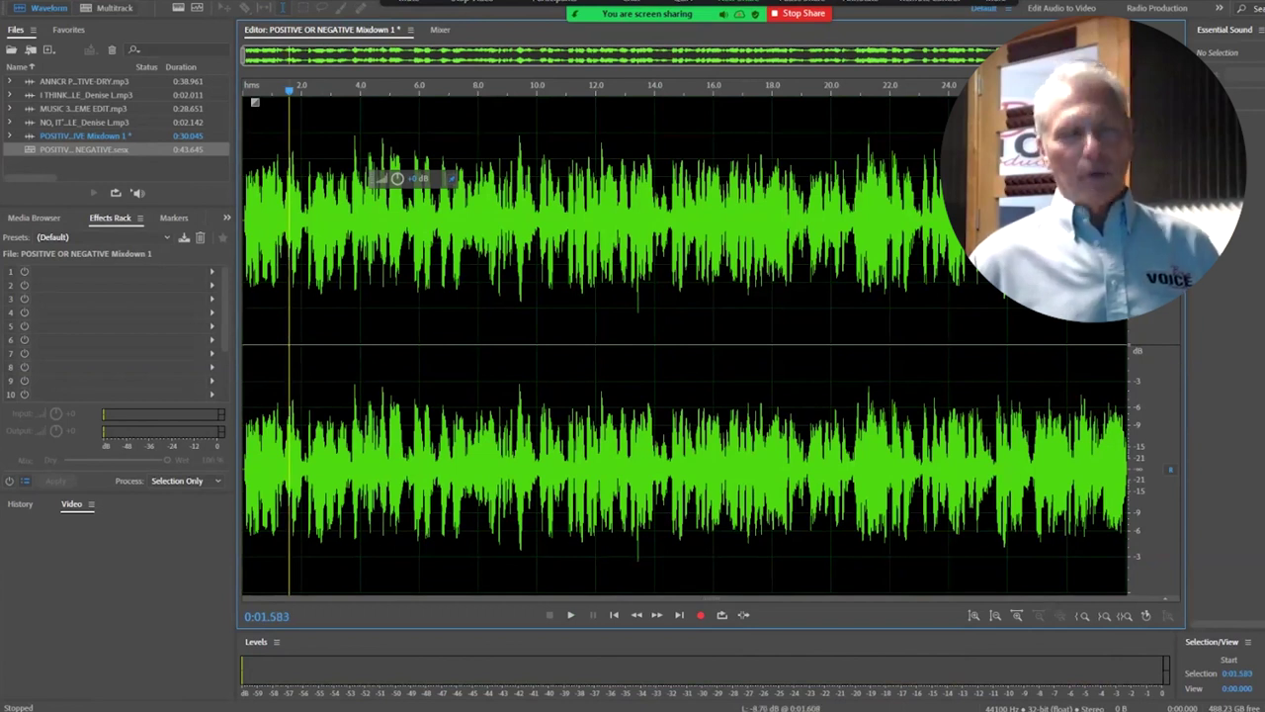
key("Home")
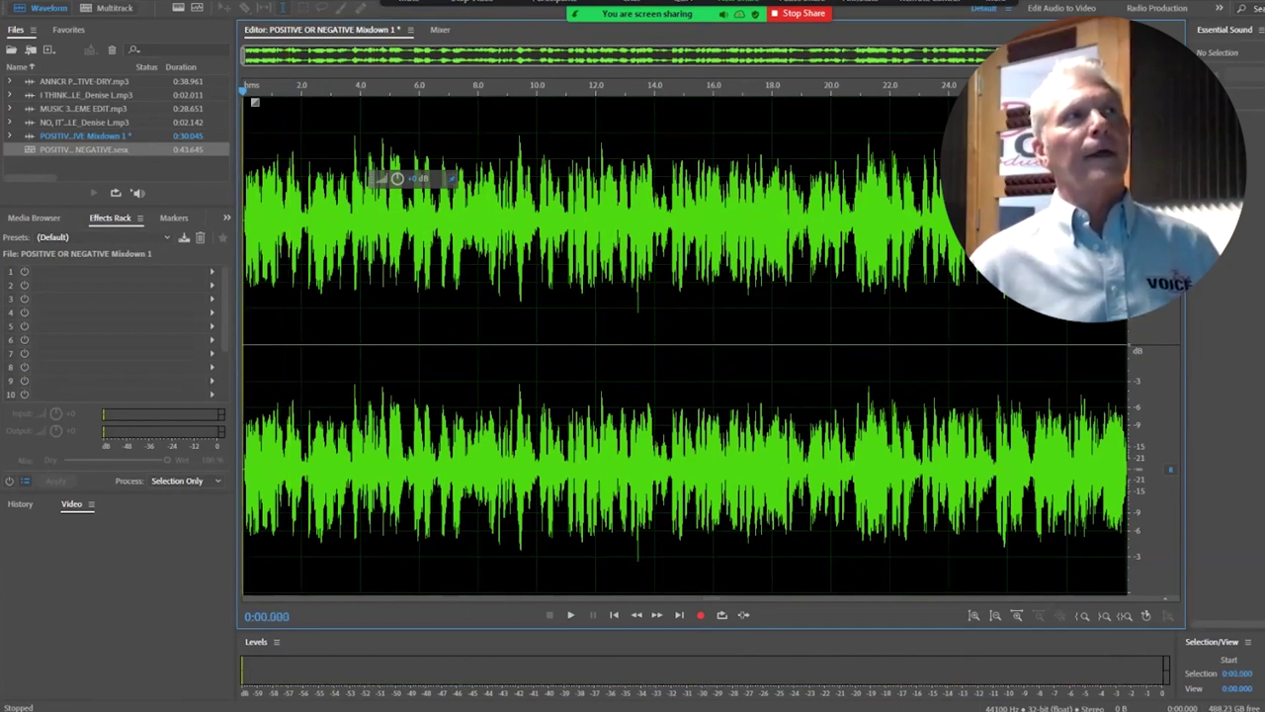
key("alt+e")
mouse_move(164, 306)
key("Down")
key("Down")
key("Return")
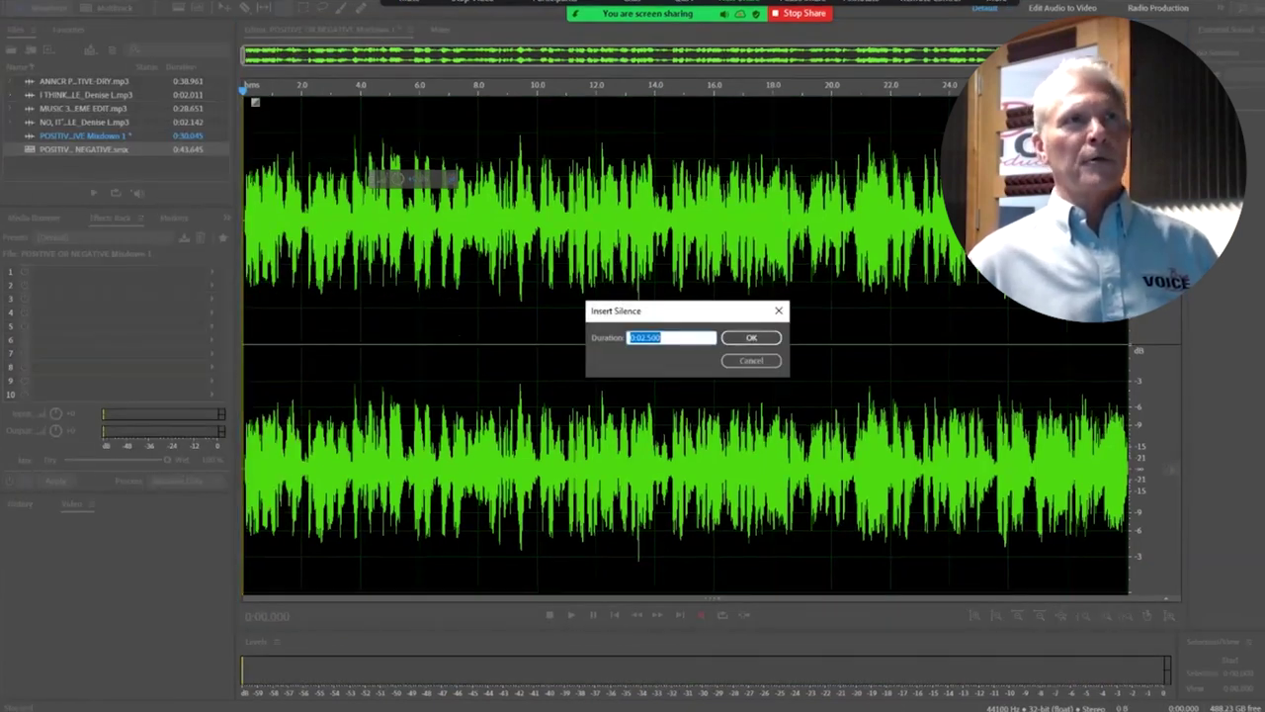
type("1")
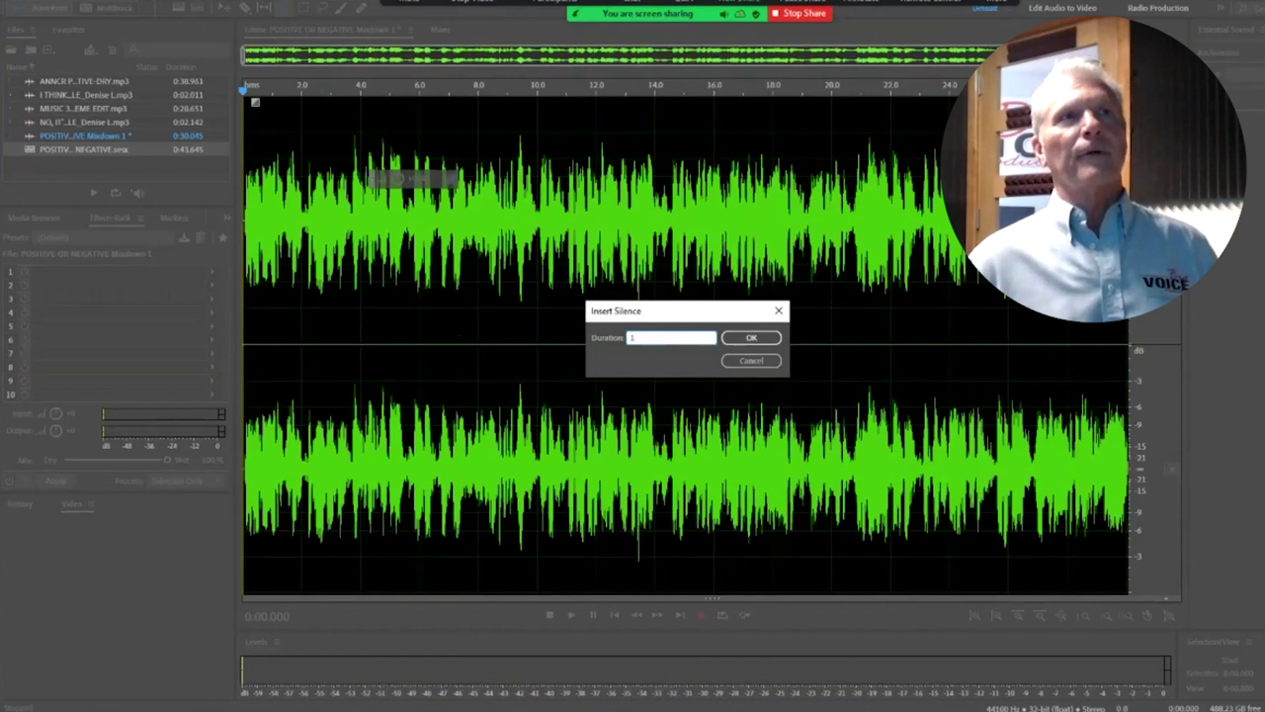
key("Return")
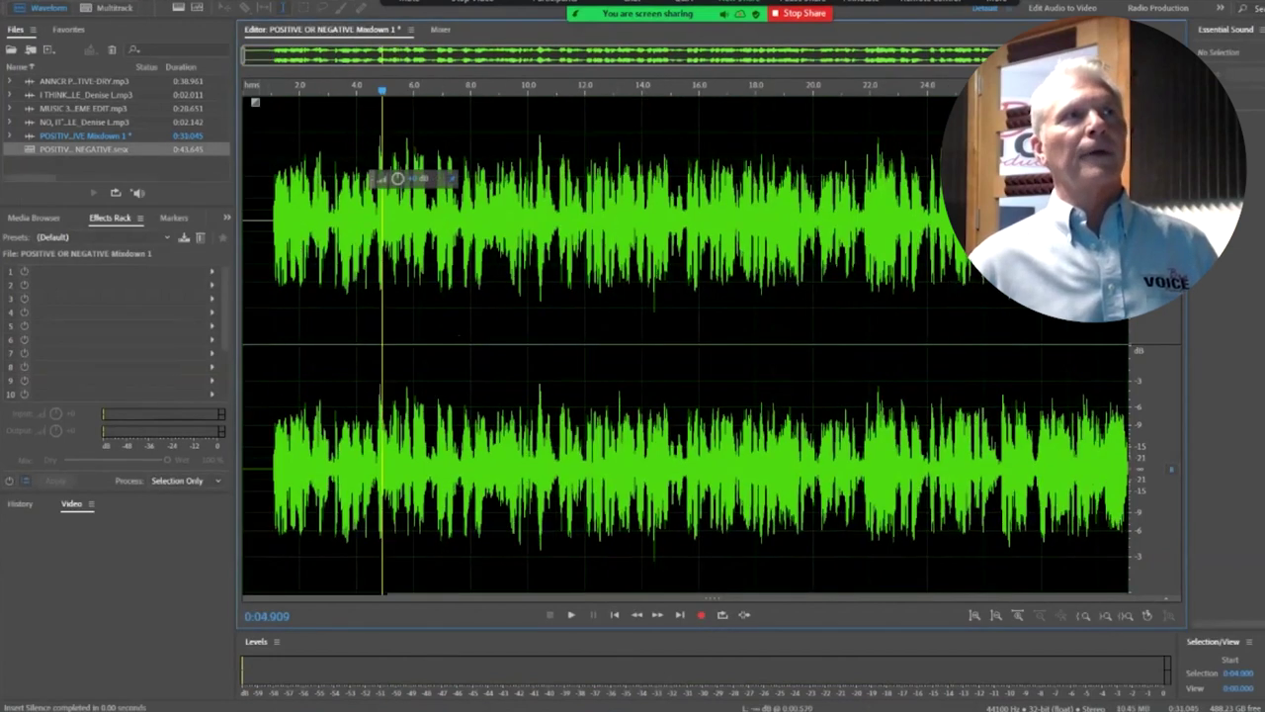
Insert 1 second of silence at the very end of the mixdown.
left_click(828, 219)
key("End")
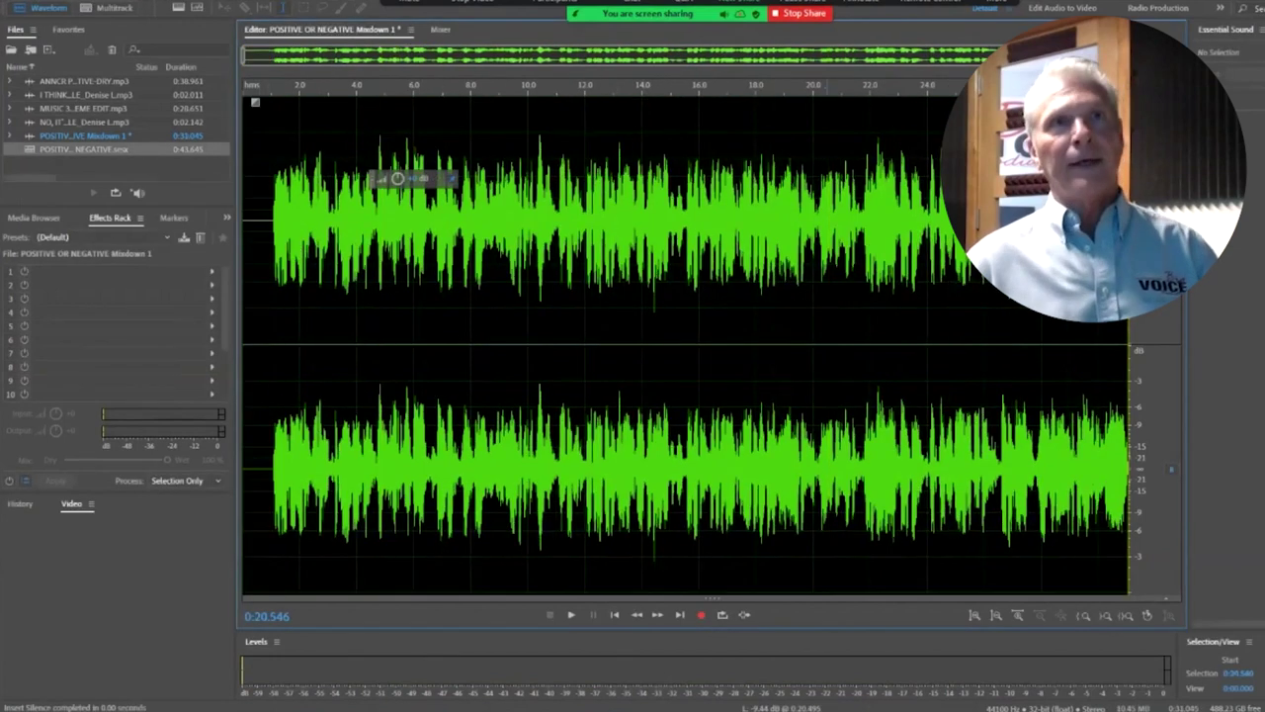
key("End")
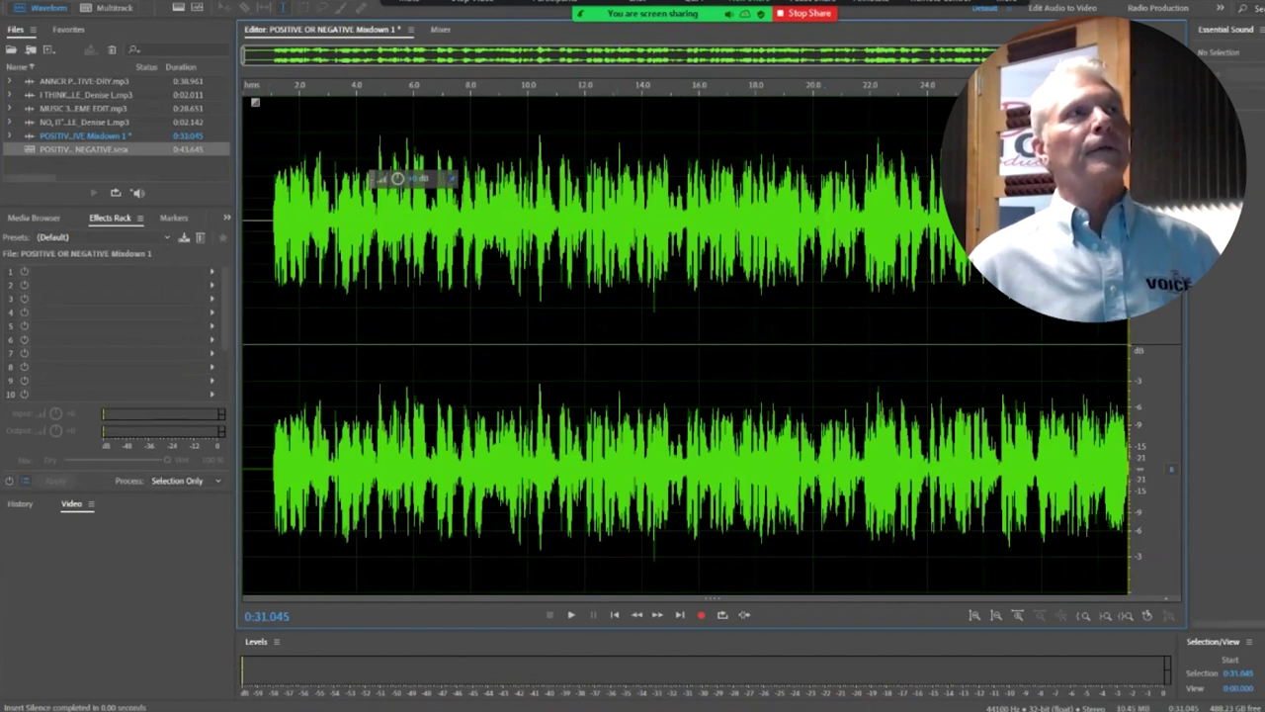
key("alt+e")
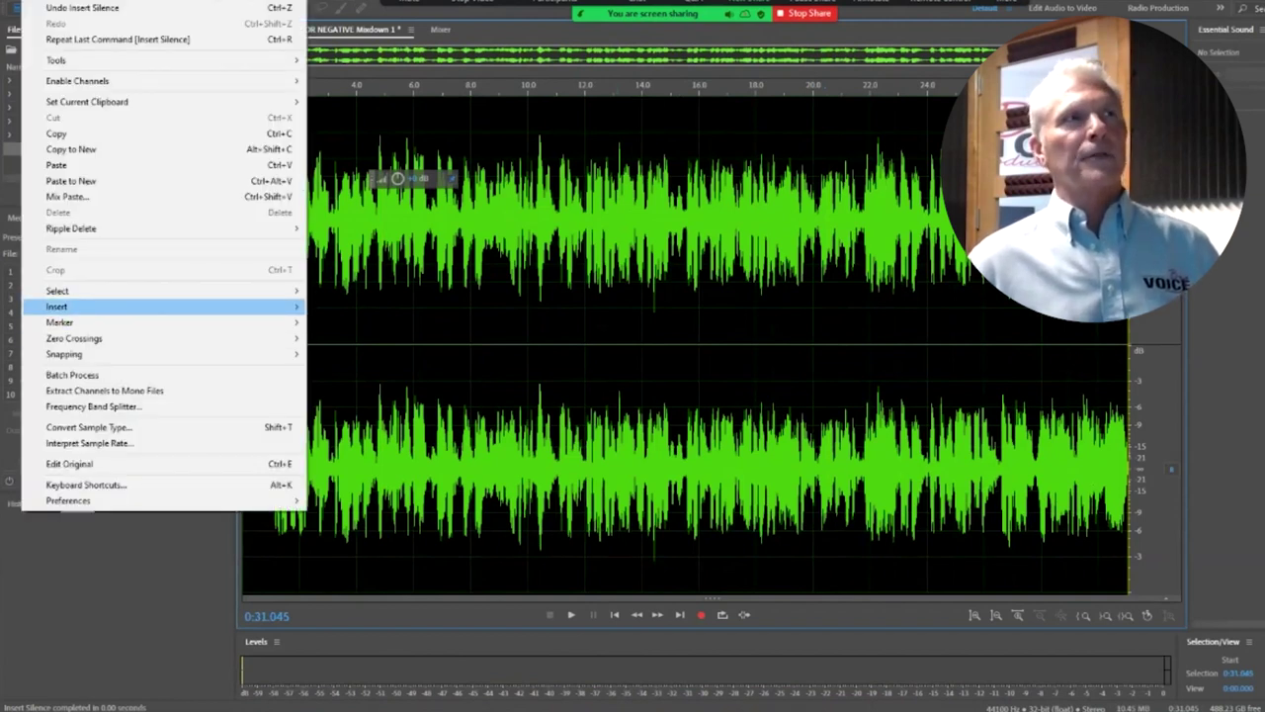
key("Return")
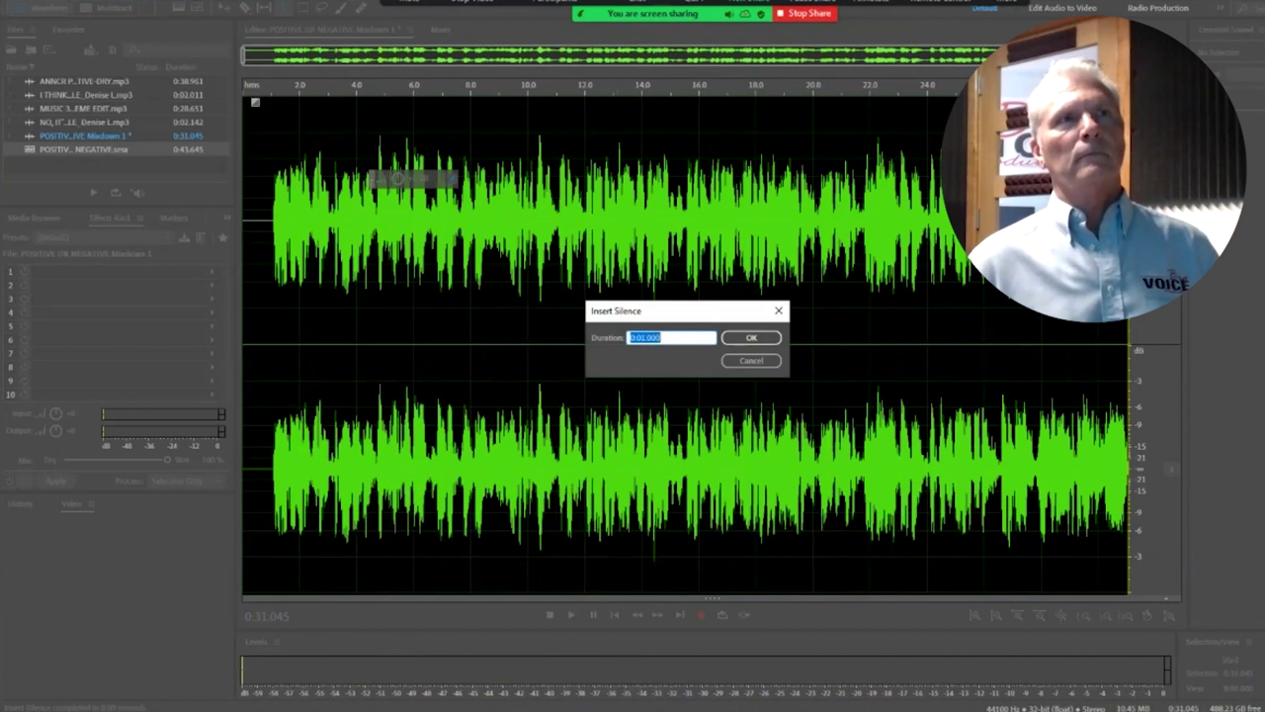
key("Return")
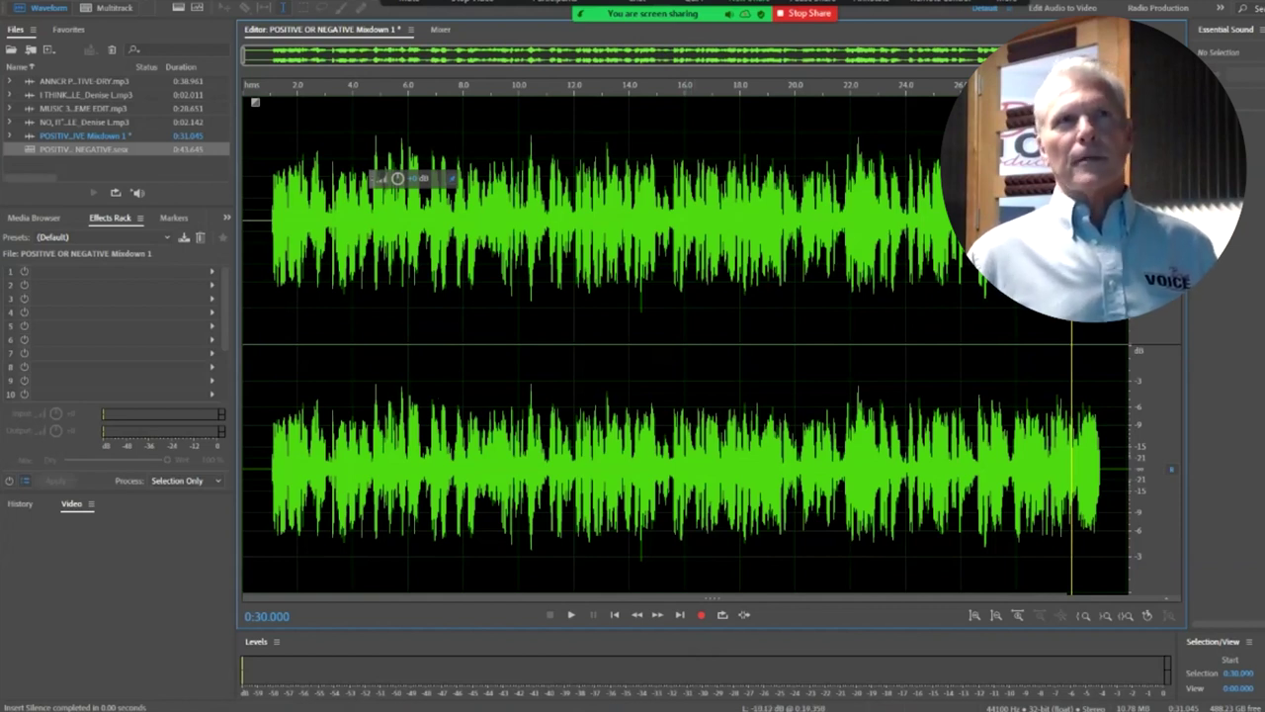
Open the Mastering effect for the mixdown with the playhead placed at about 9.6 seconds.
left_click(563, 344)
left_click(507, 344)
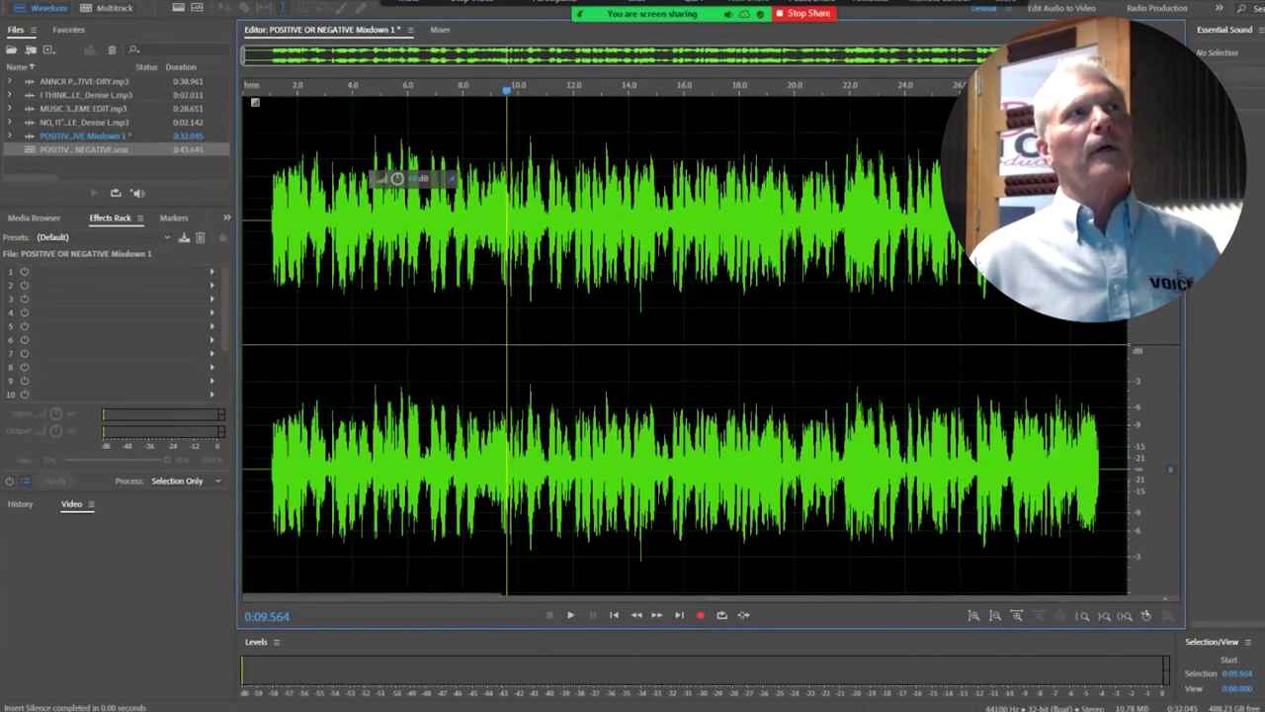
left_click(140, 1)
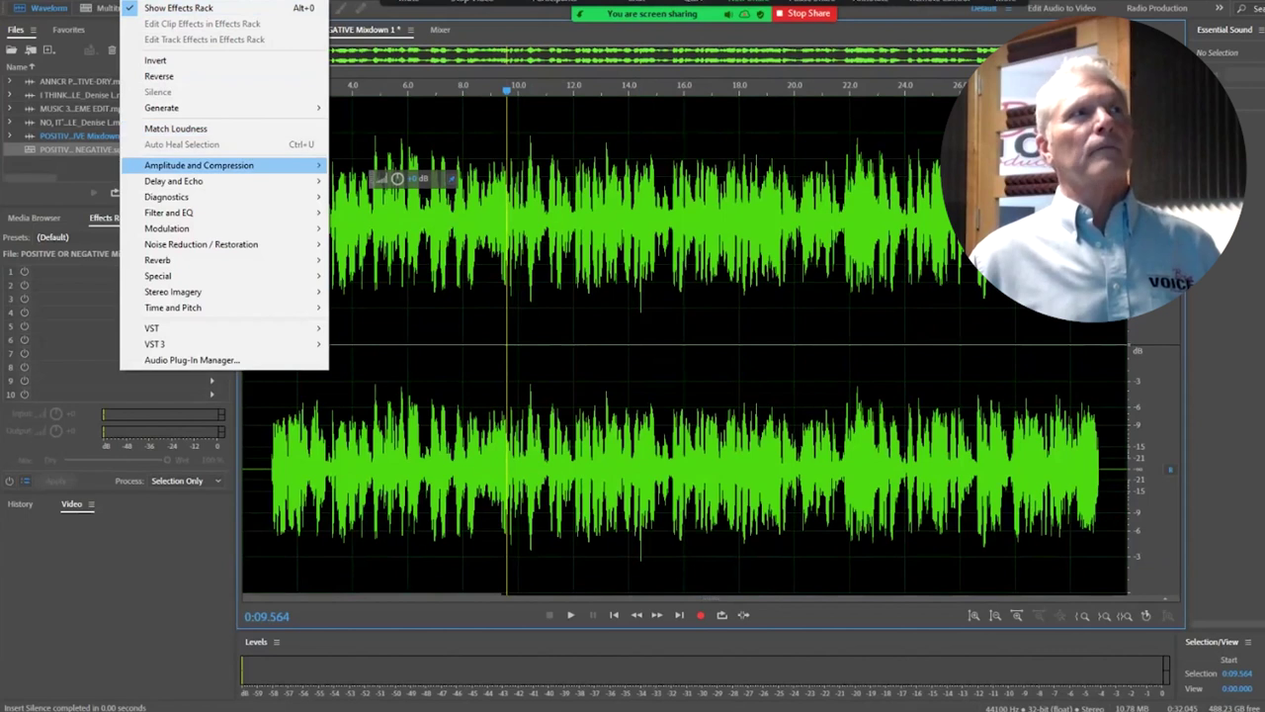
key("Down")
key("Down")
key("Down")
key("Down")
key("Down")
key("Down")
key("Down")
key("Right")
key("Down")
key("Down")
key("Down")
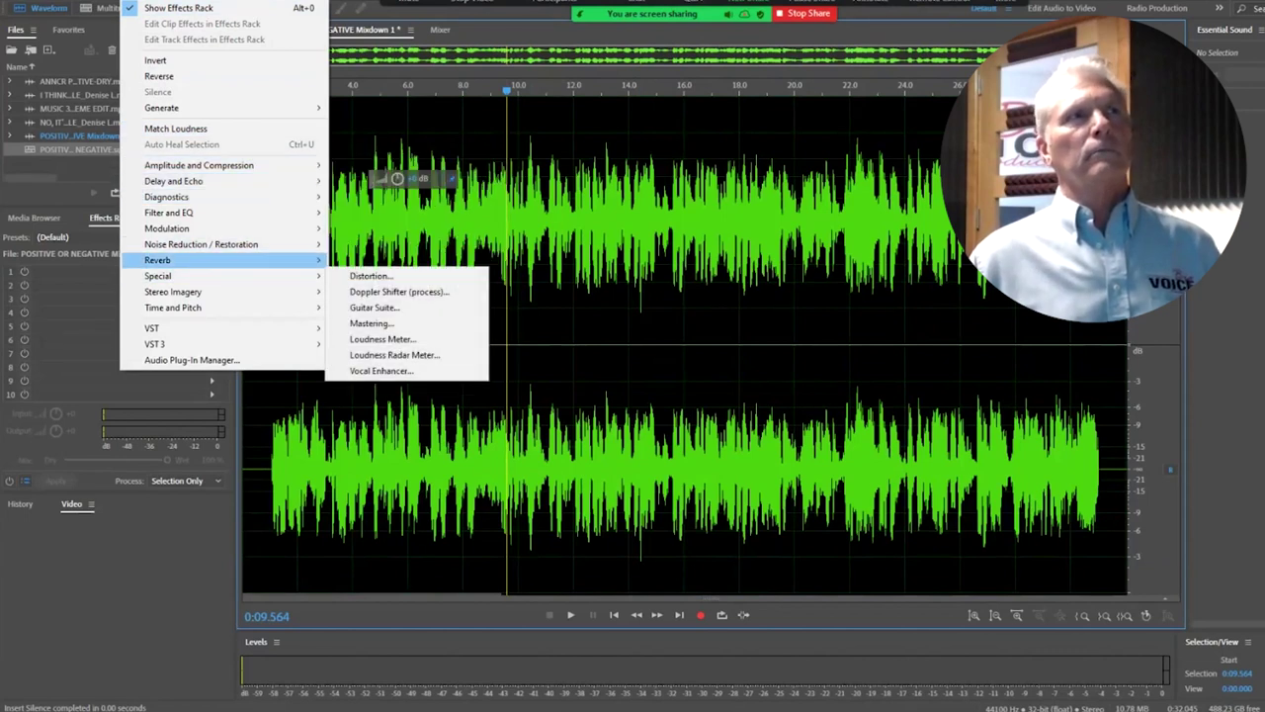
key("Return")
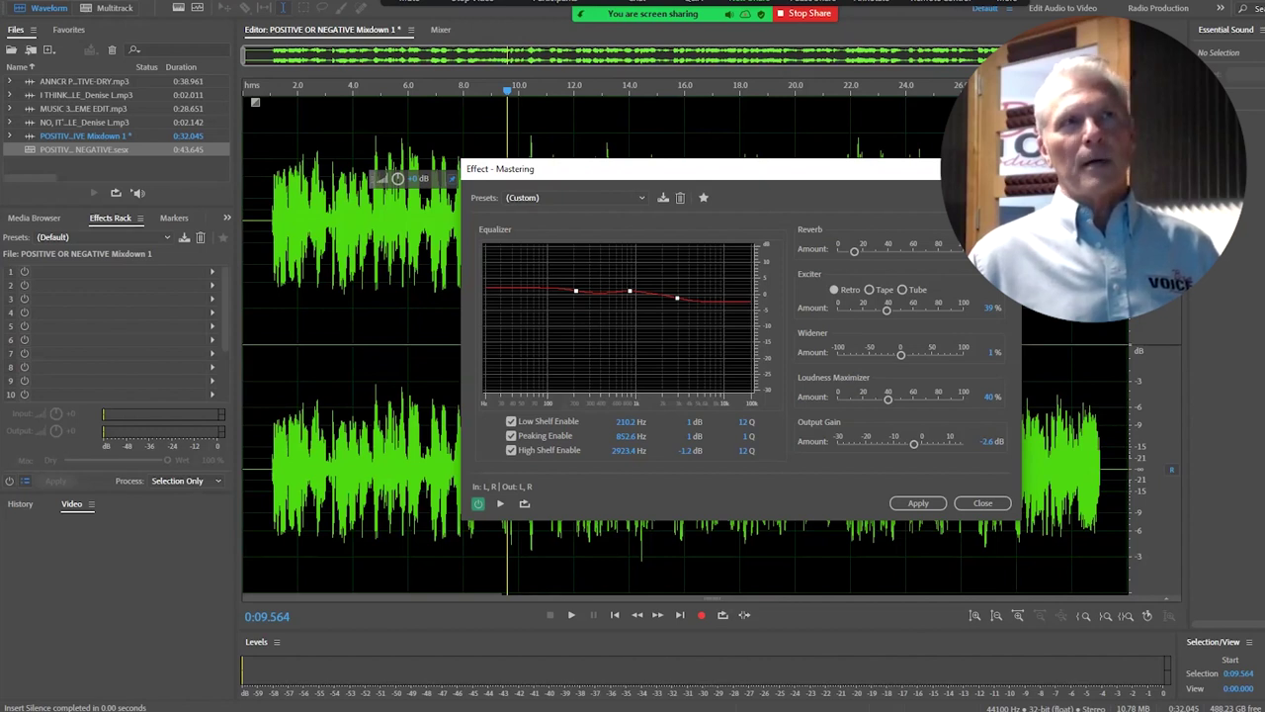
mouse_move(677, 298)
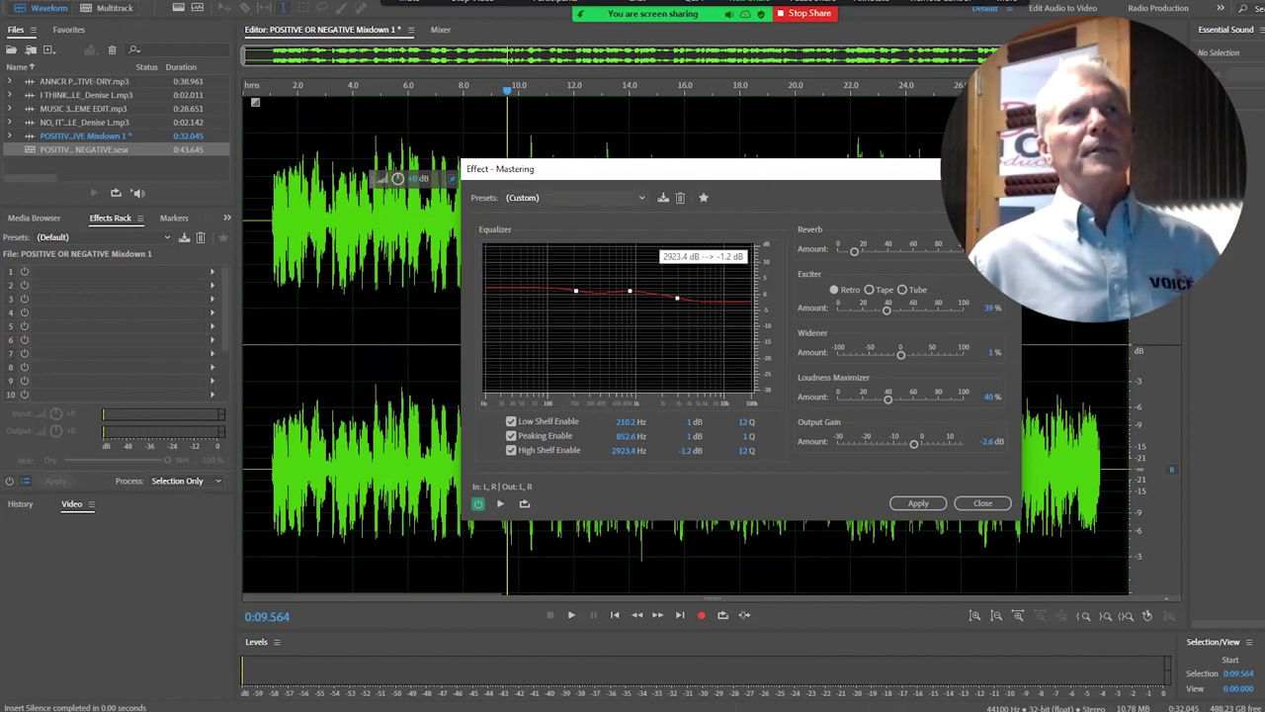
Load the Club Master preset in the Mastering effect and raise the reverb amount slightly above zero.
left_click(574, 197)
left_click(549, 246)
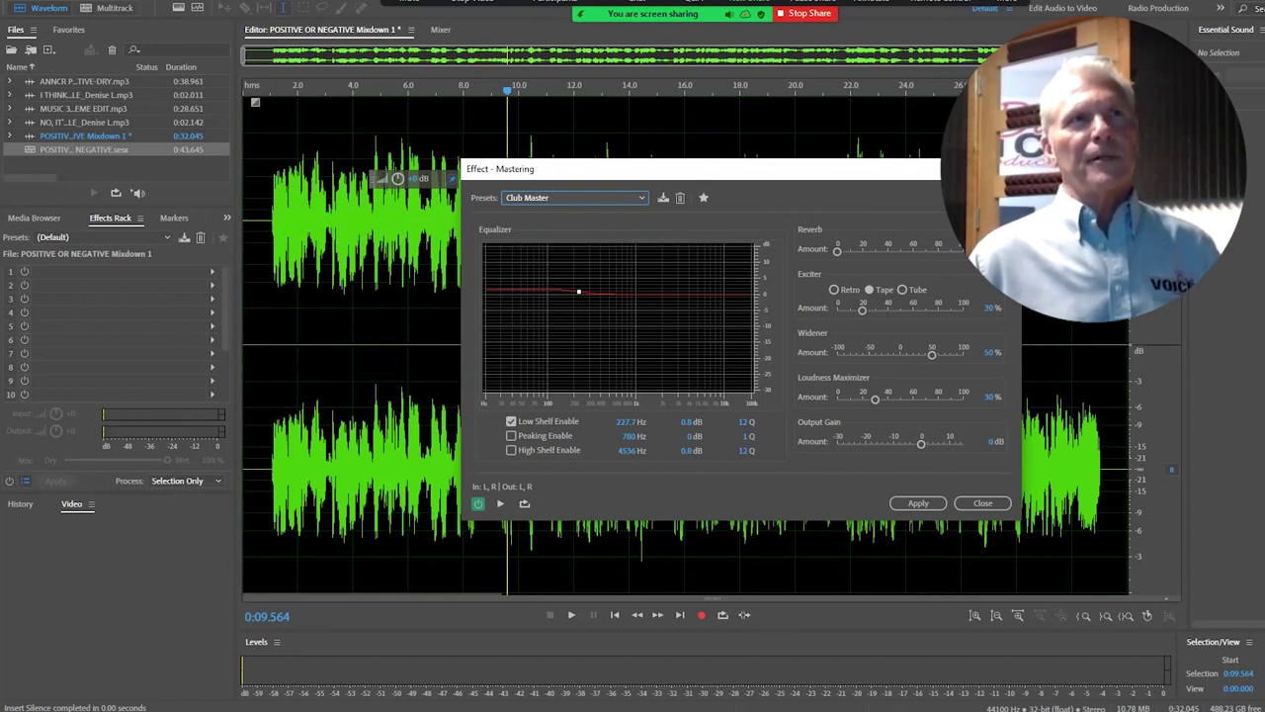
left_click_drag(838, 250, 848, 250)
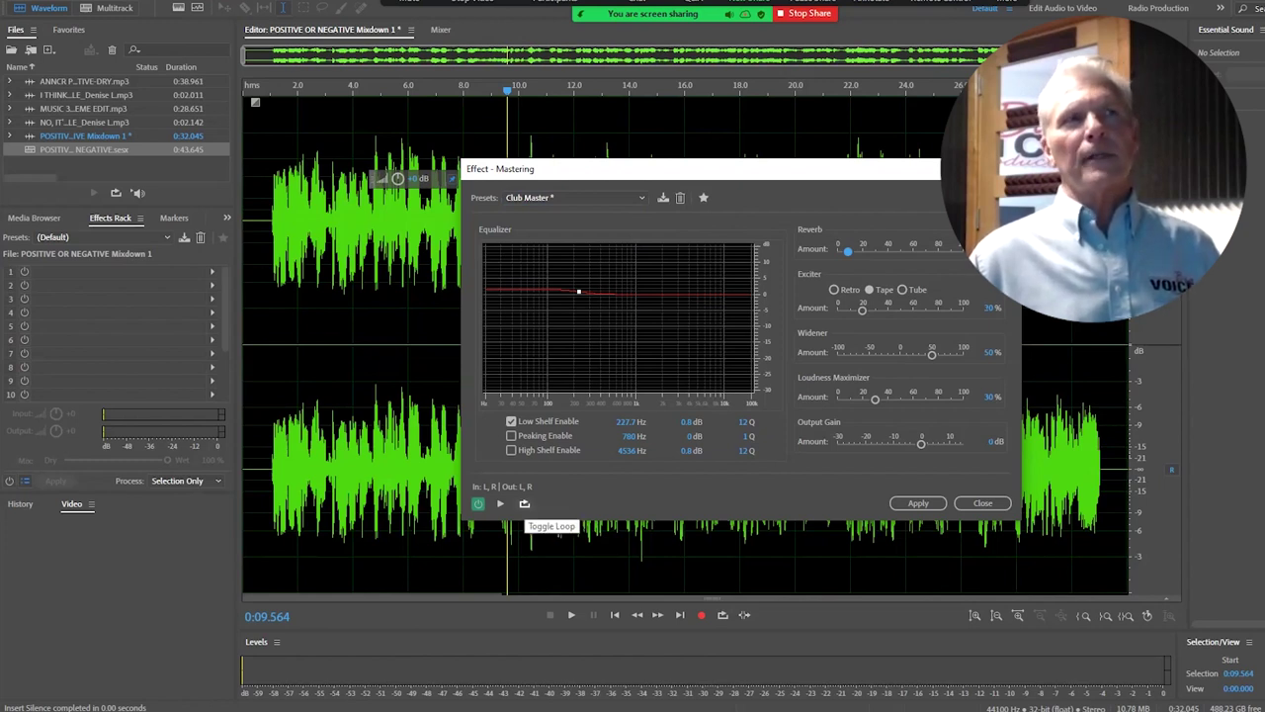
Turn on looped playback and preview the mixdown through the Mastering effect.
left_click(524, 504)
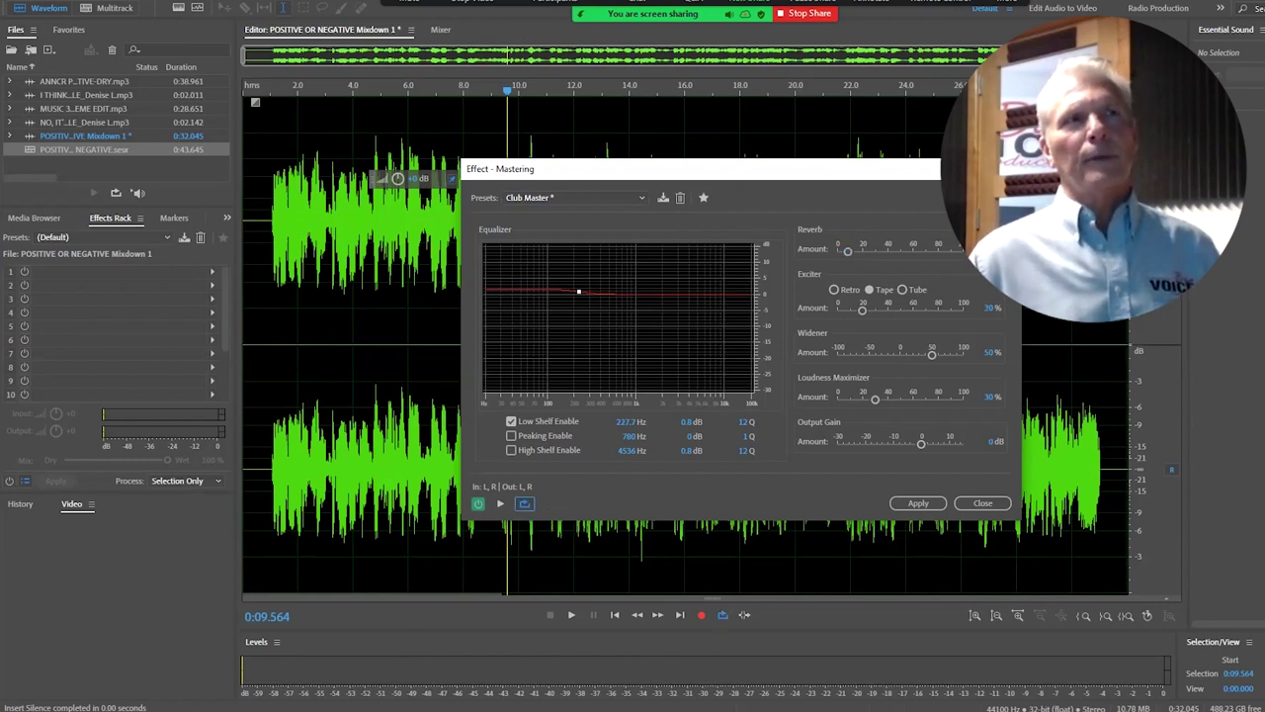
left_click(500, 504)
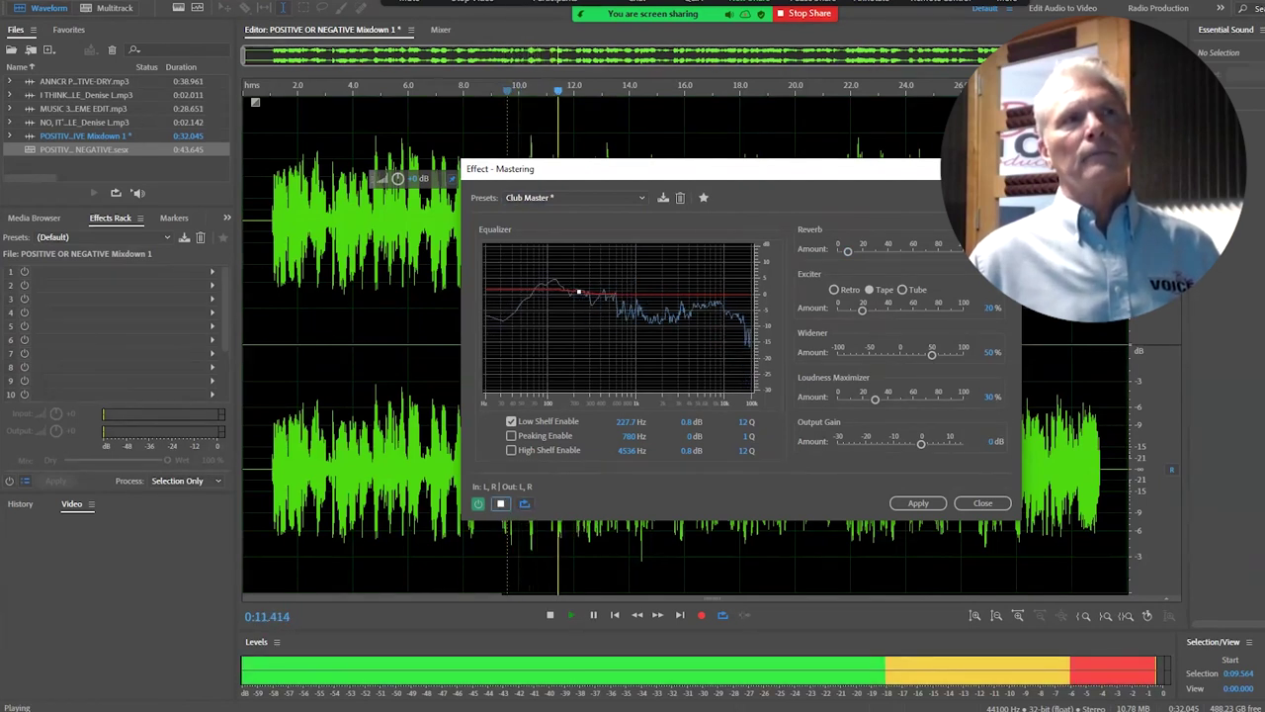
left_click(501, 504)
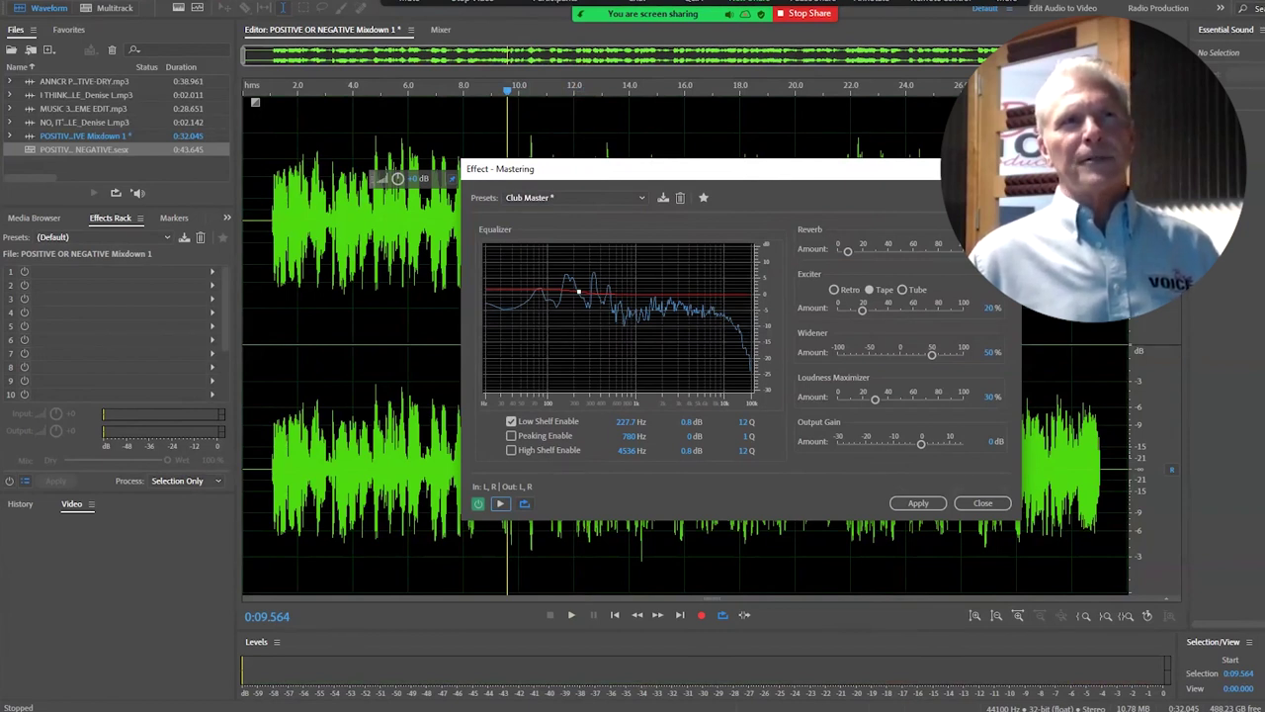
Lower the Mastering output gain to -2.6 dB, checking it with a preview, and apply the effect to the mixdown.
left_click_drag(921, 443, 917, 443)
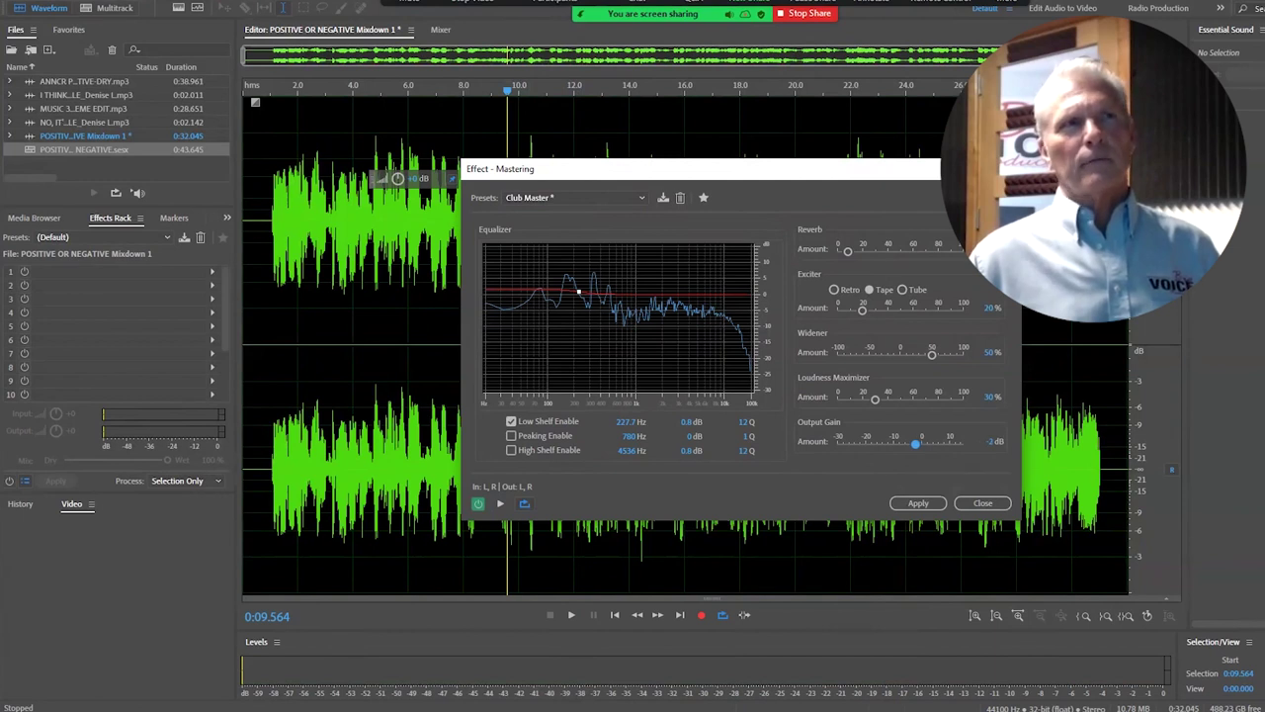
left_click(500, 503)
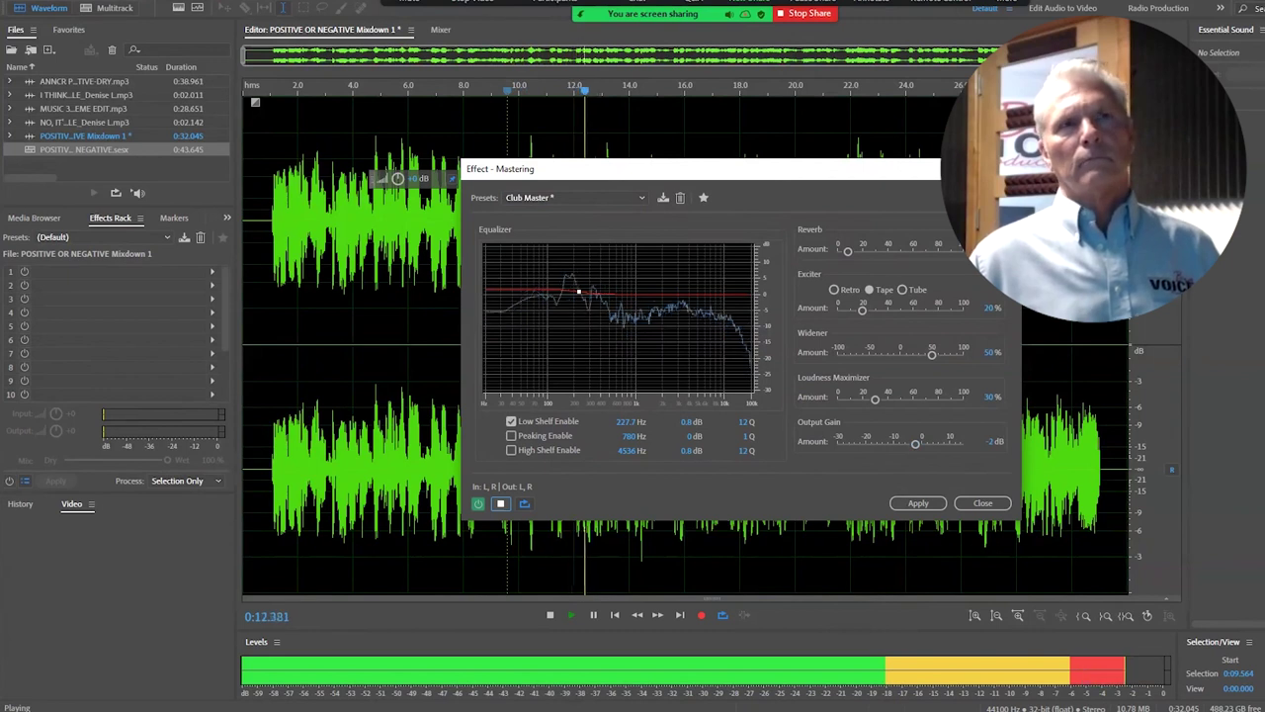
left_click(500, 503)
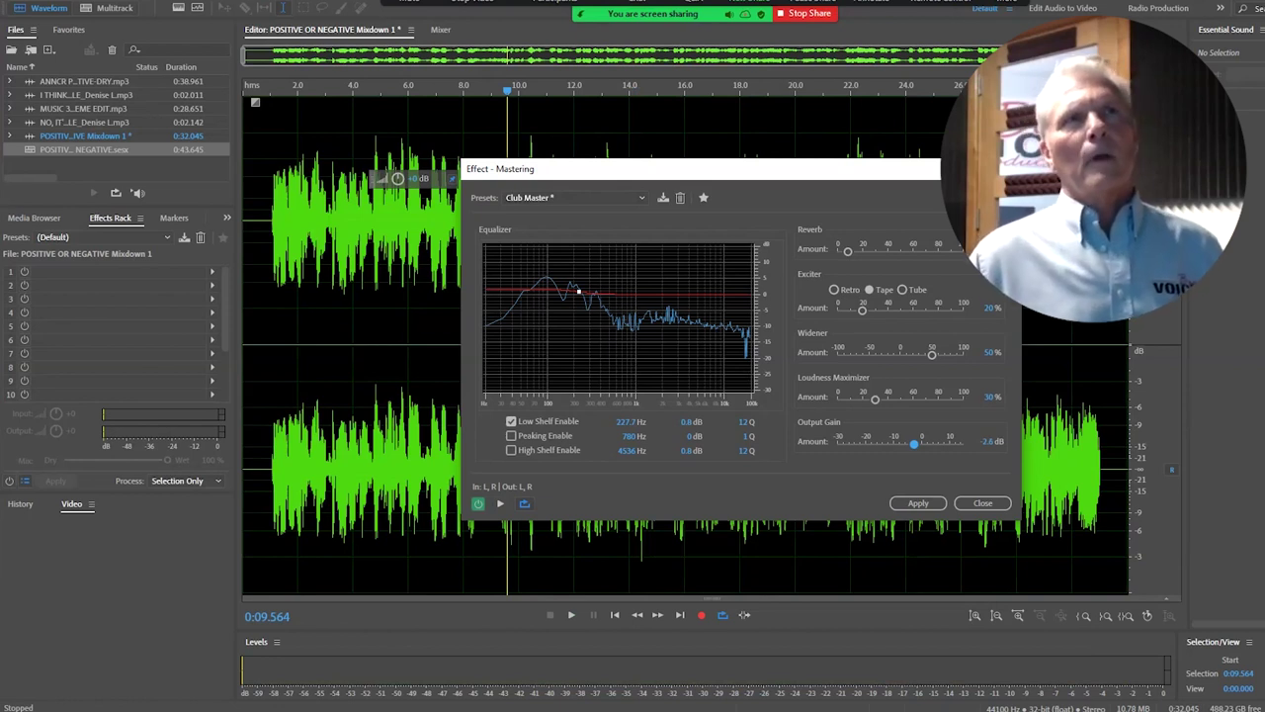
left_click(918, 503)
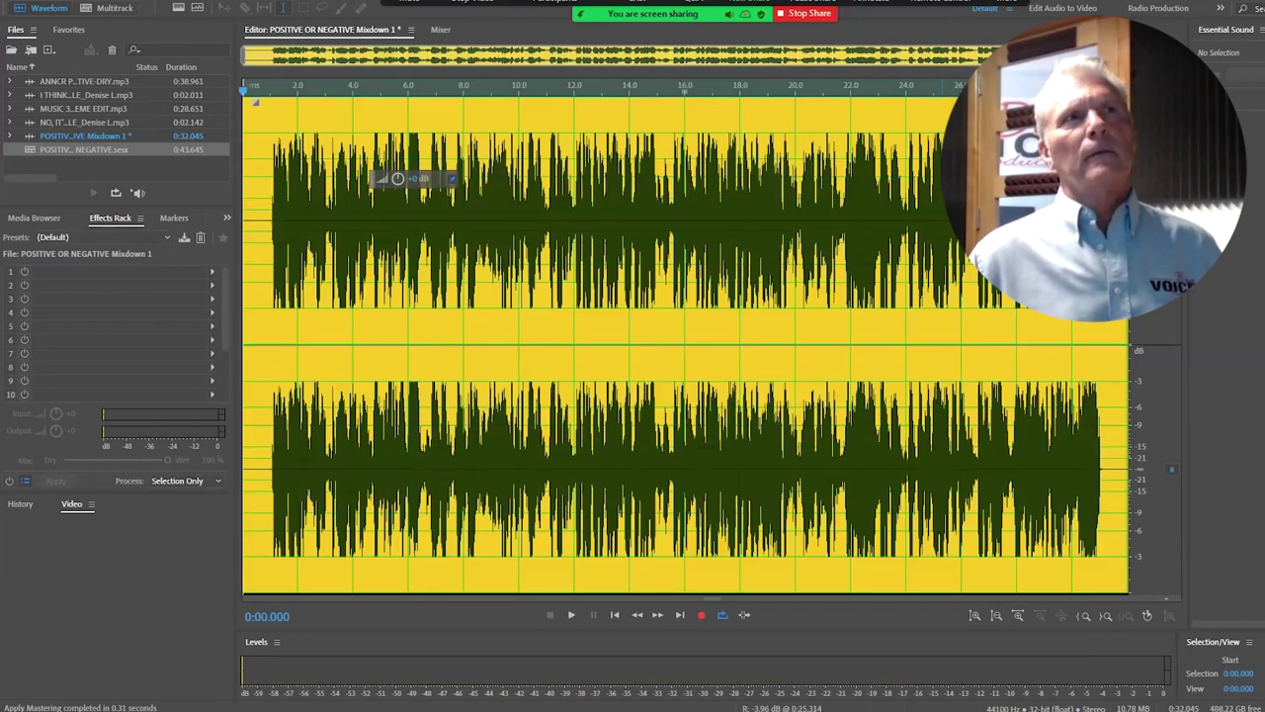
Clear the selection, play the mastered mixdown from its beginning and examine its waveform more closely.
left_click(961, 445)
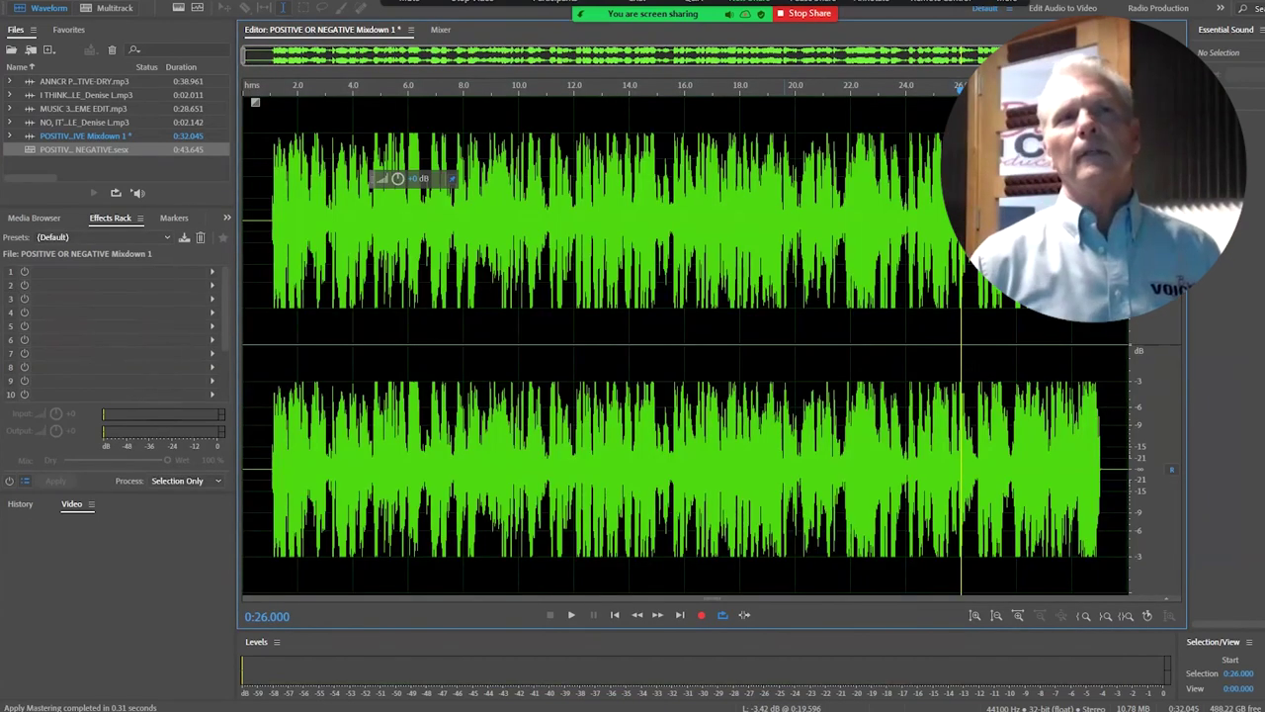
left_click(778, 396)
key("Home")
key("space")
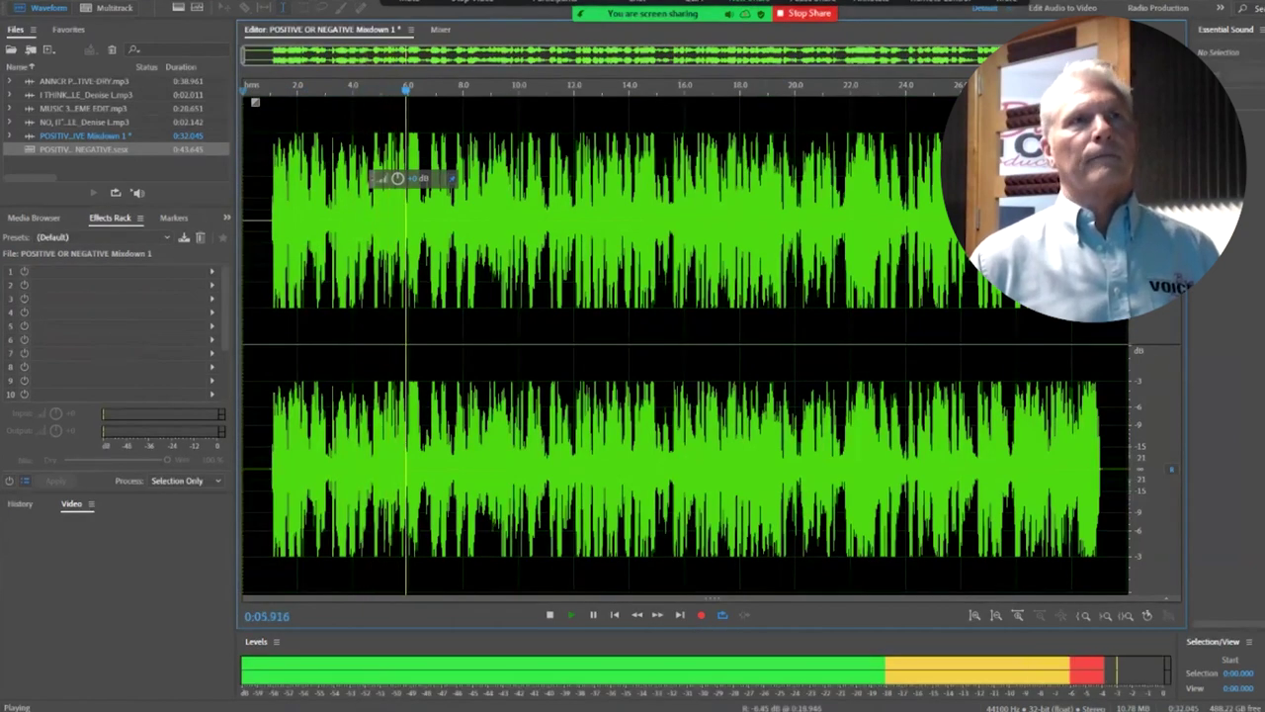
key("space")
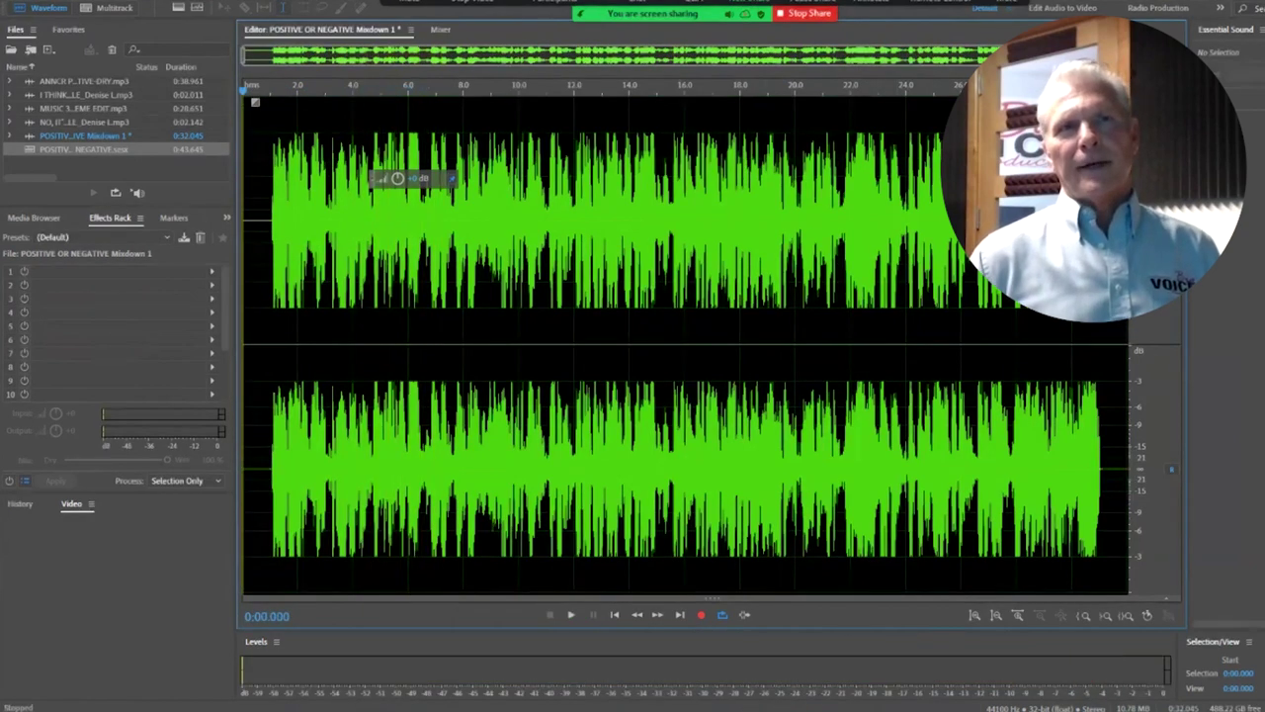
left_click(524, 469)
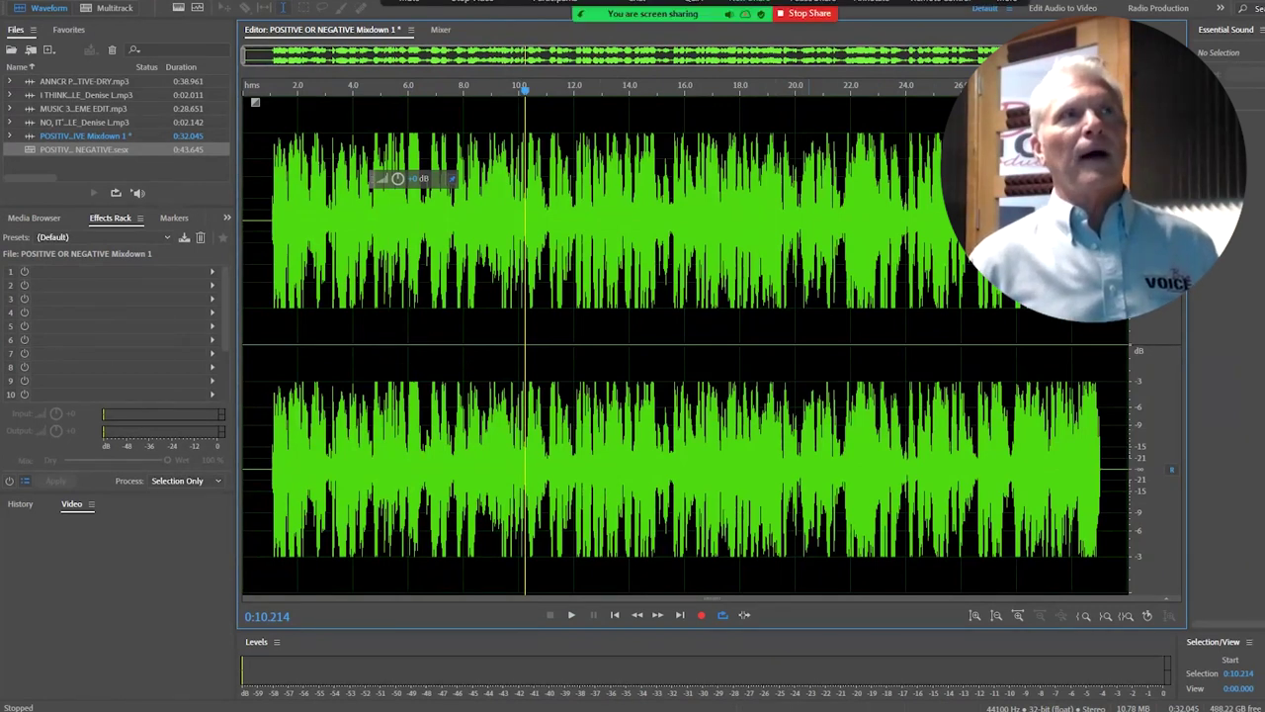
scroll(265, 56, "up", 2)
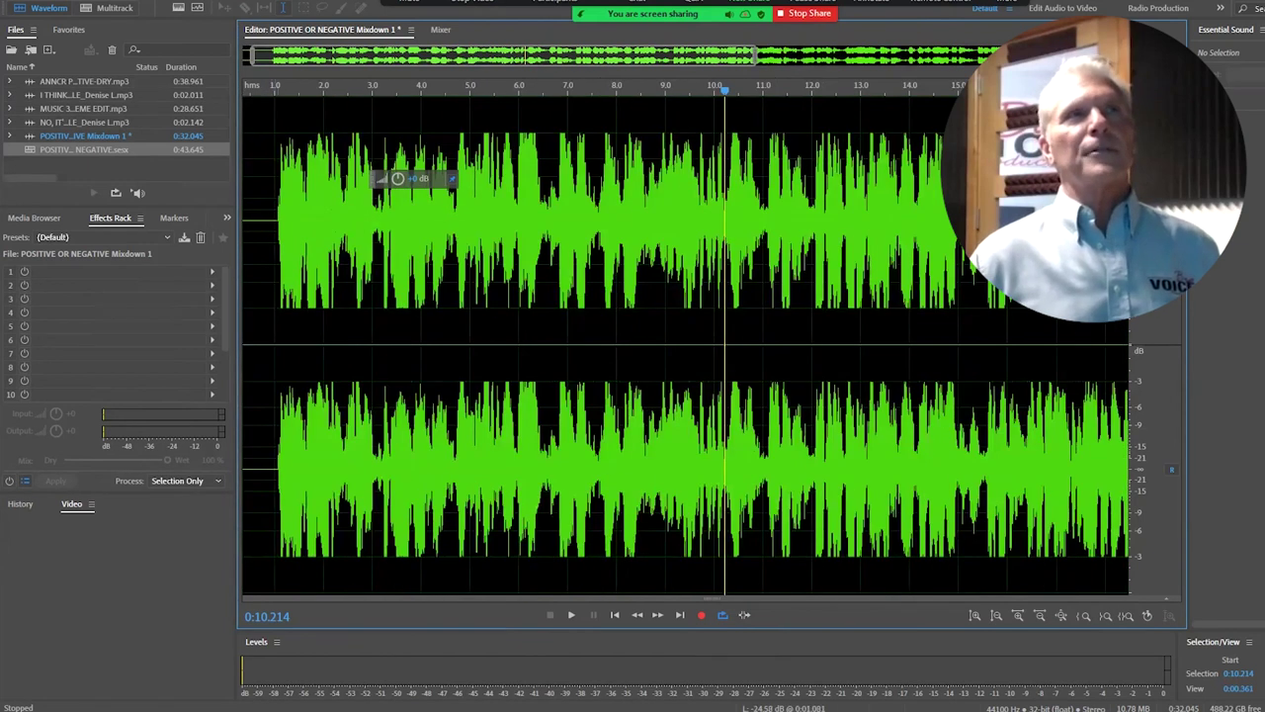
key("minus")
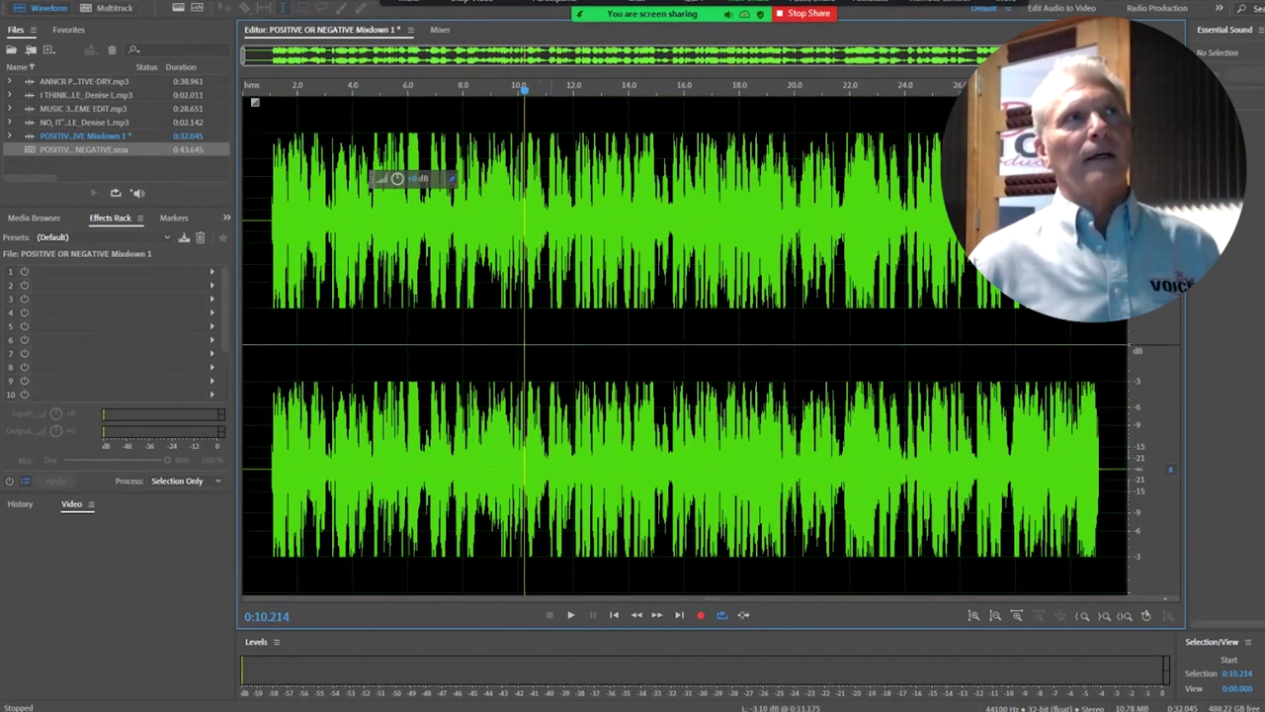
Start saving the mixdown under a new name and browse to the MIXDOWNS folder under REISING RADIO PARTNERS, 2021, ELDON'S AUTOMOTIVE.
left_click(14, 2)
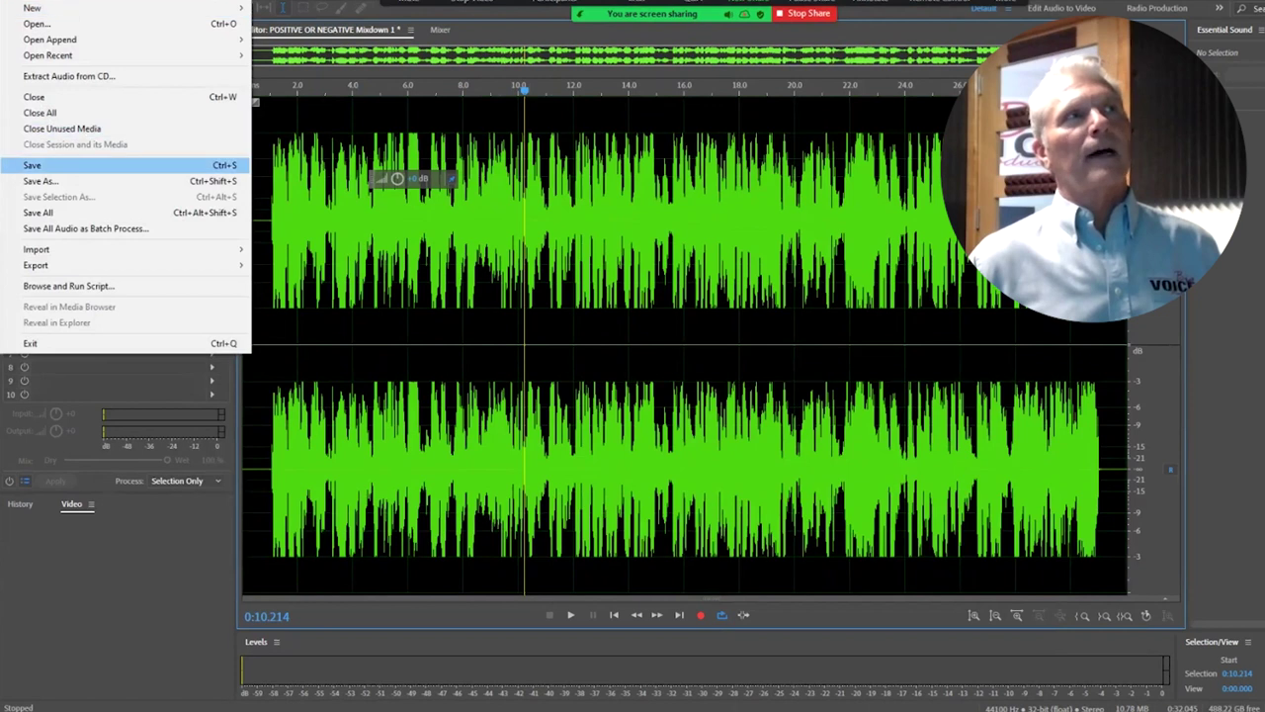
left_click(60, 181)
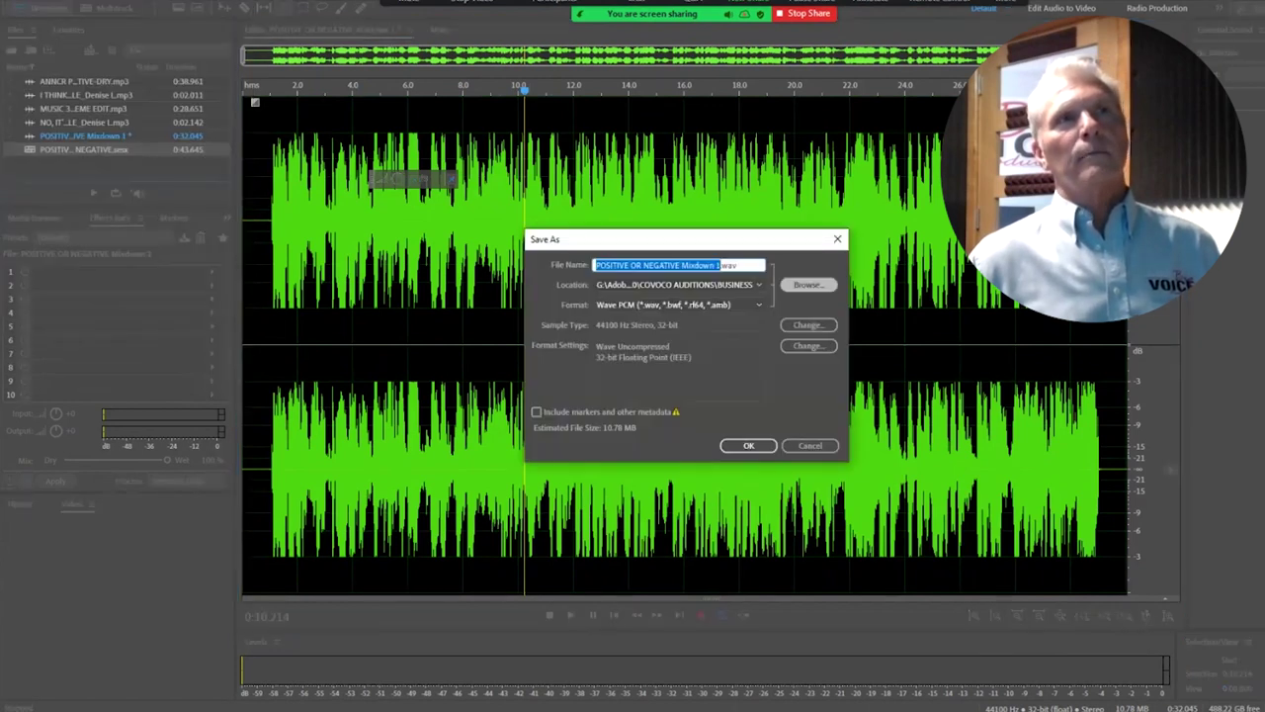
left_click(808, 284)
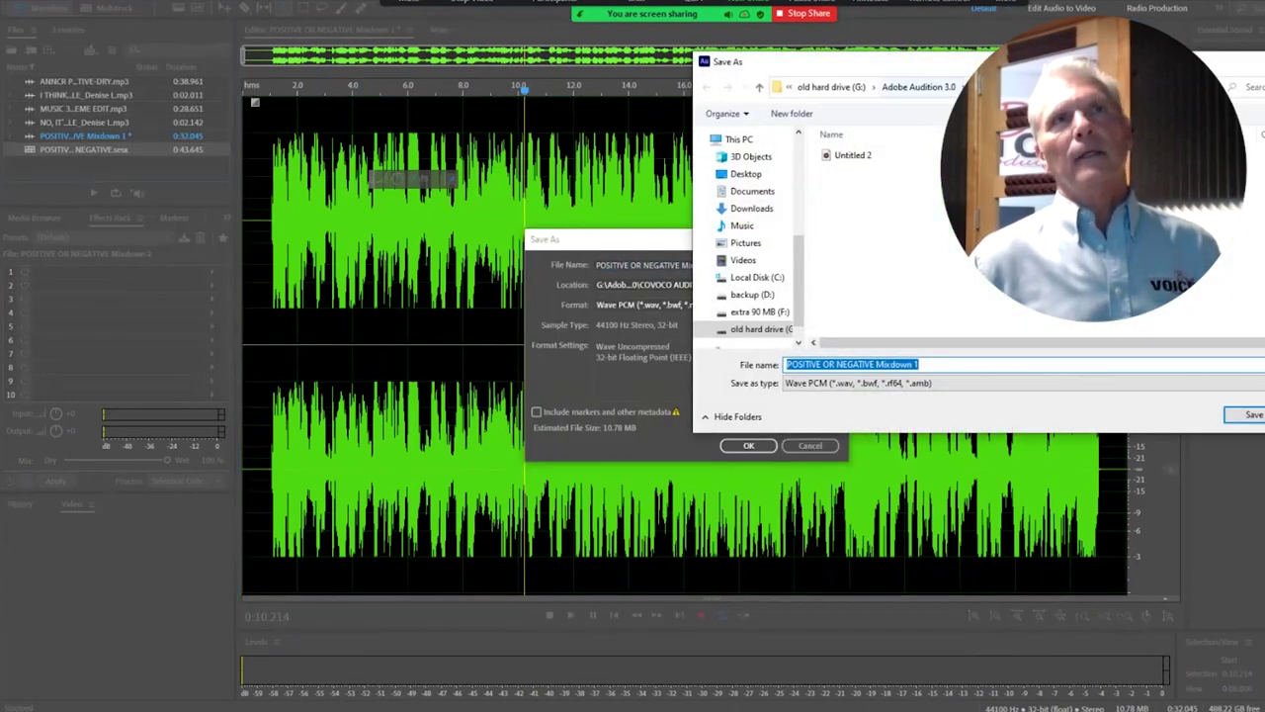
left_click(919, 87)
scroll(890, 286, "down", 15)
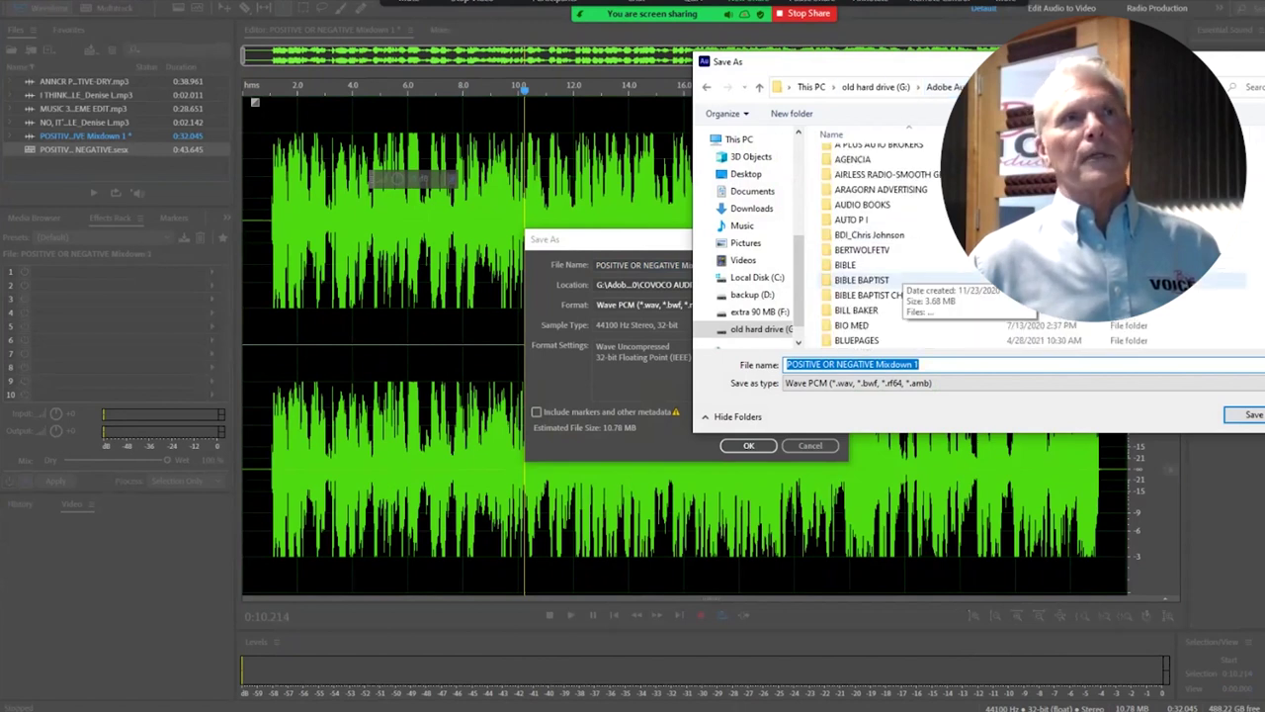
scroll(870, 287, "down", 15)
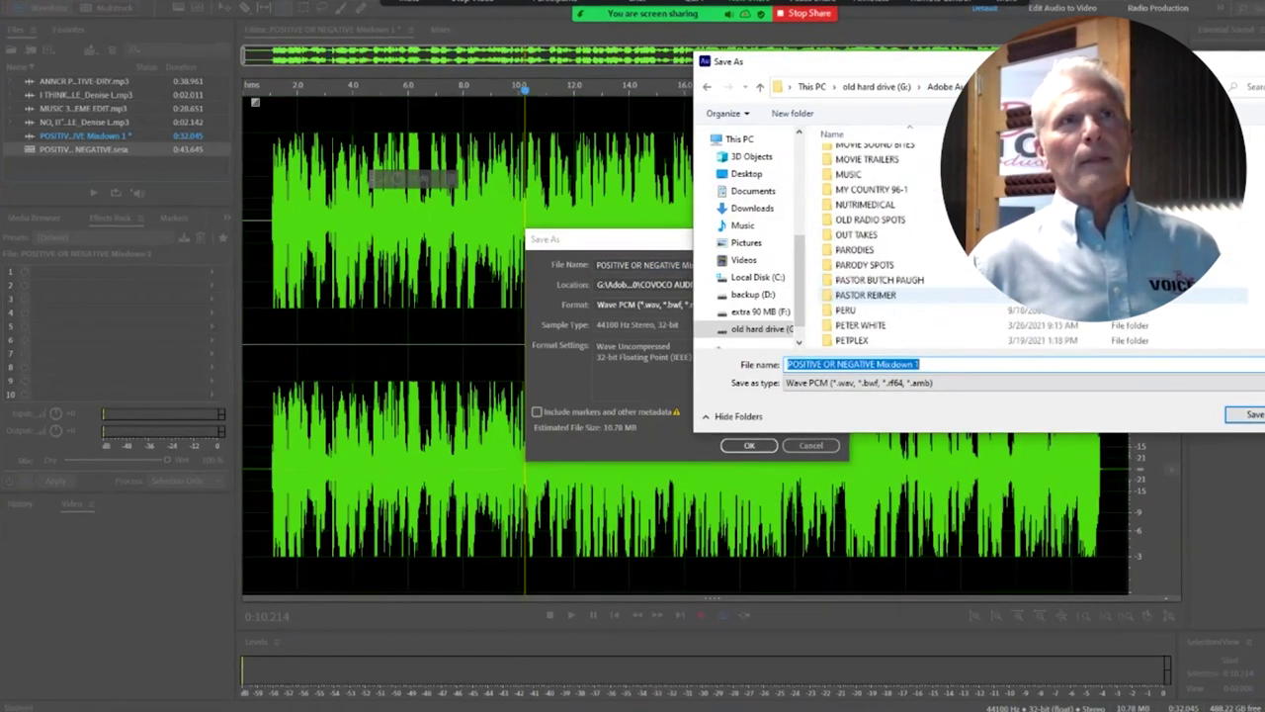
double_click(884, 204)
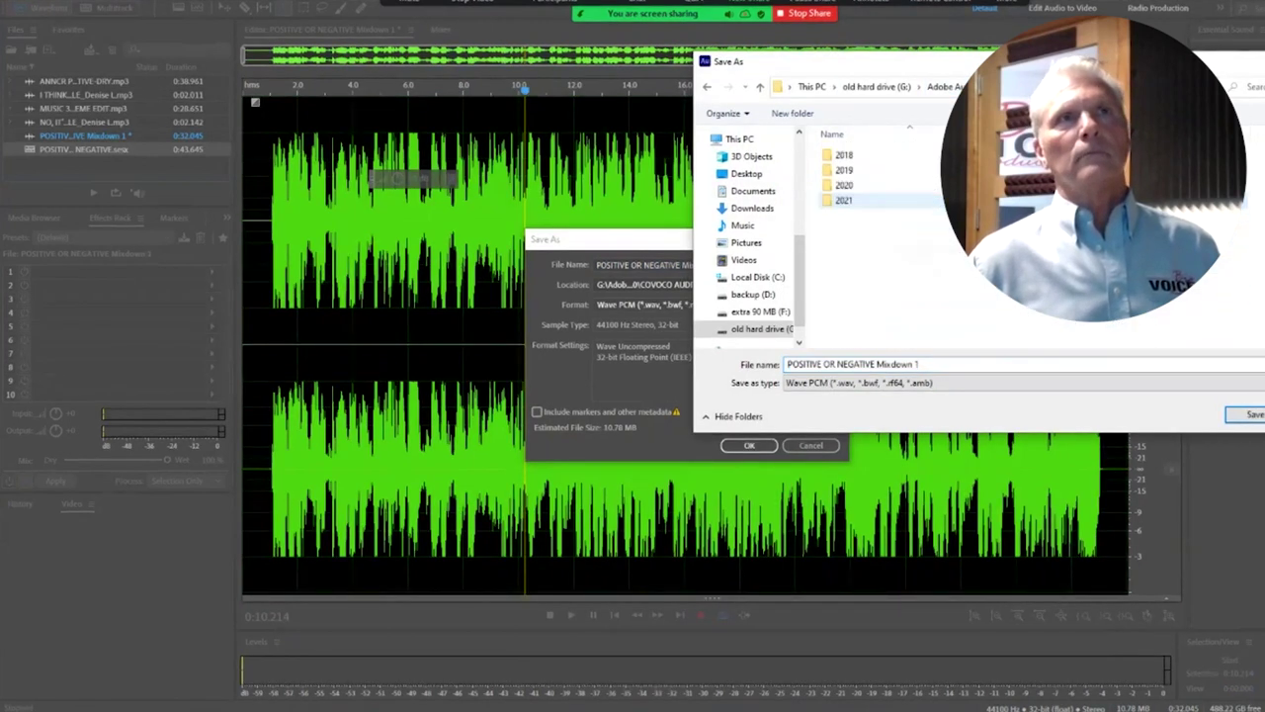
left_click(844, 200)
double_click(844, 199)
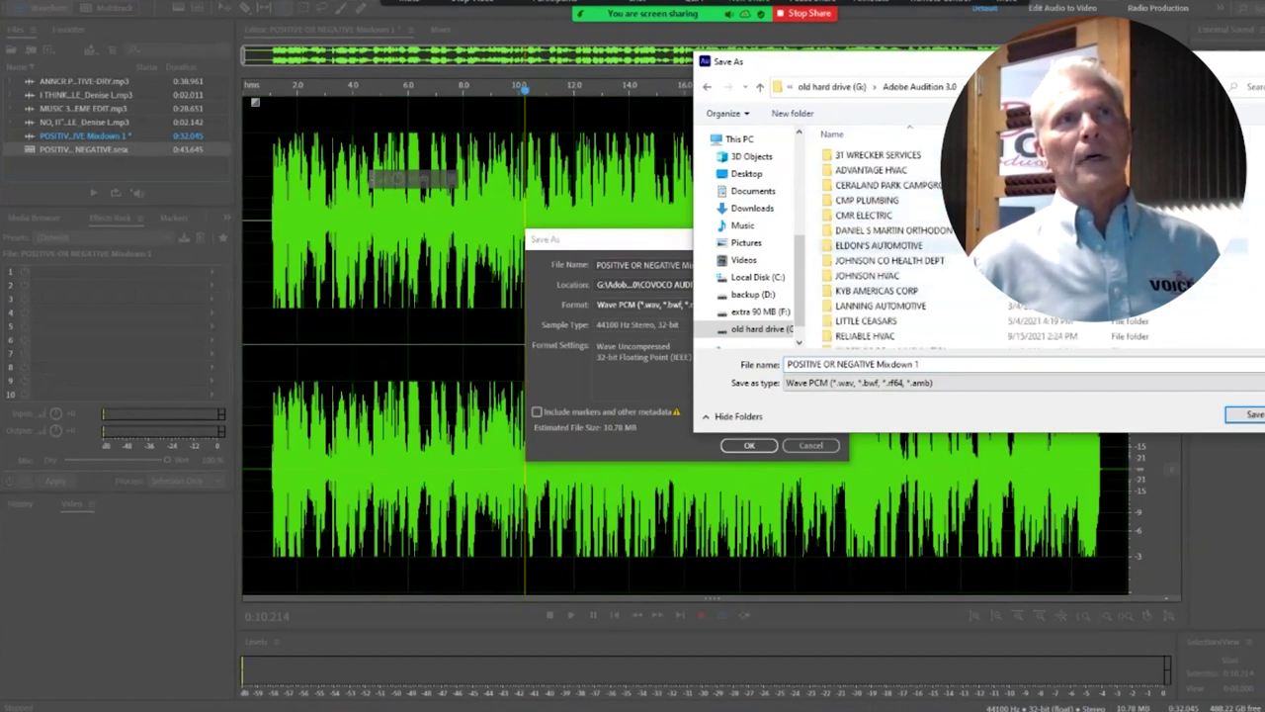
double_click(878, 246)
double_click(858, 170)
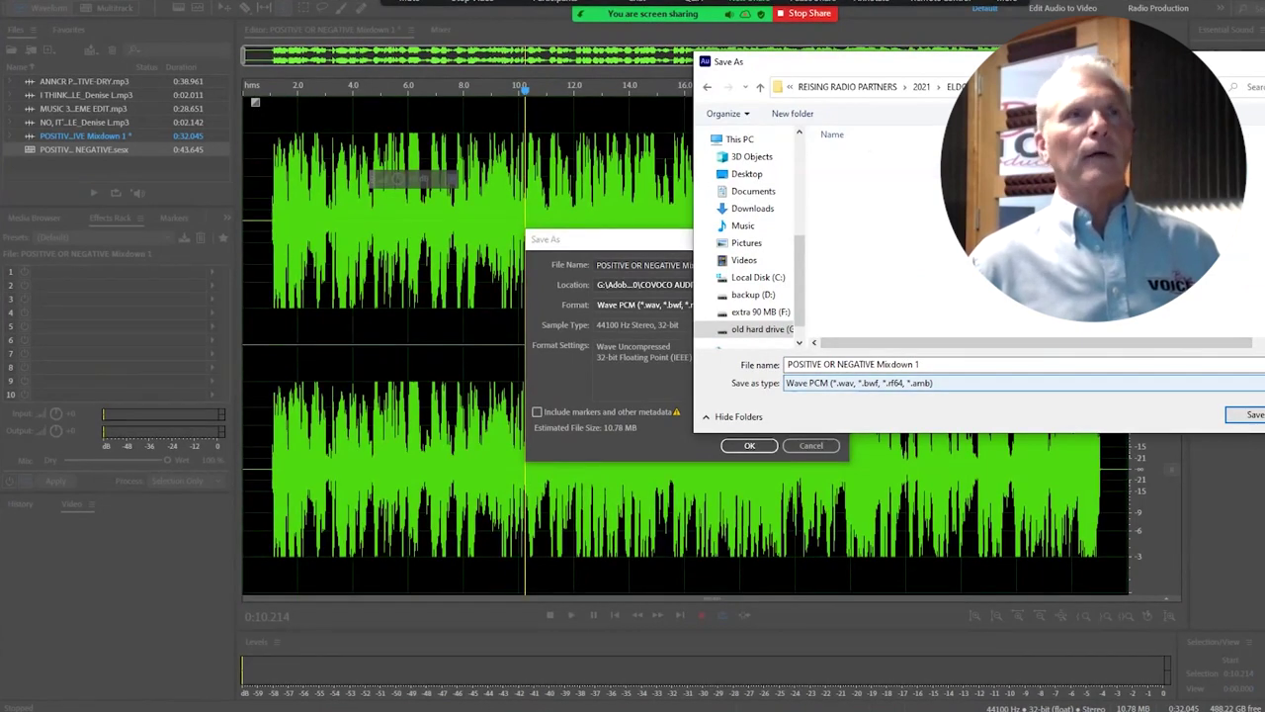
Set the save format of the mixdown to MP3 Audio (*.mp3).
left_click(880, 383)
key("Down")
key("Down")
key("Down")
key("Down")
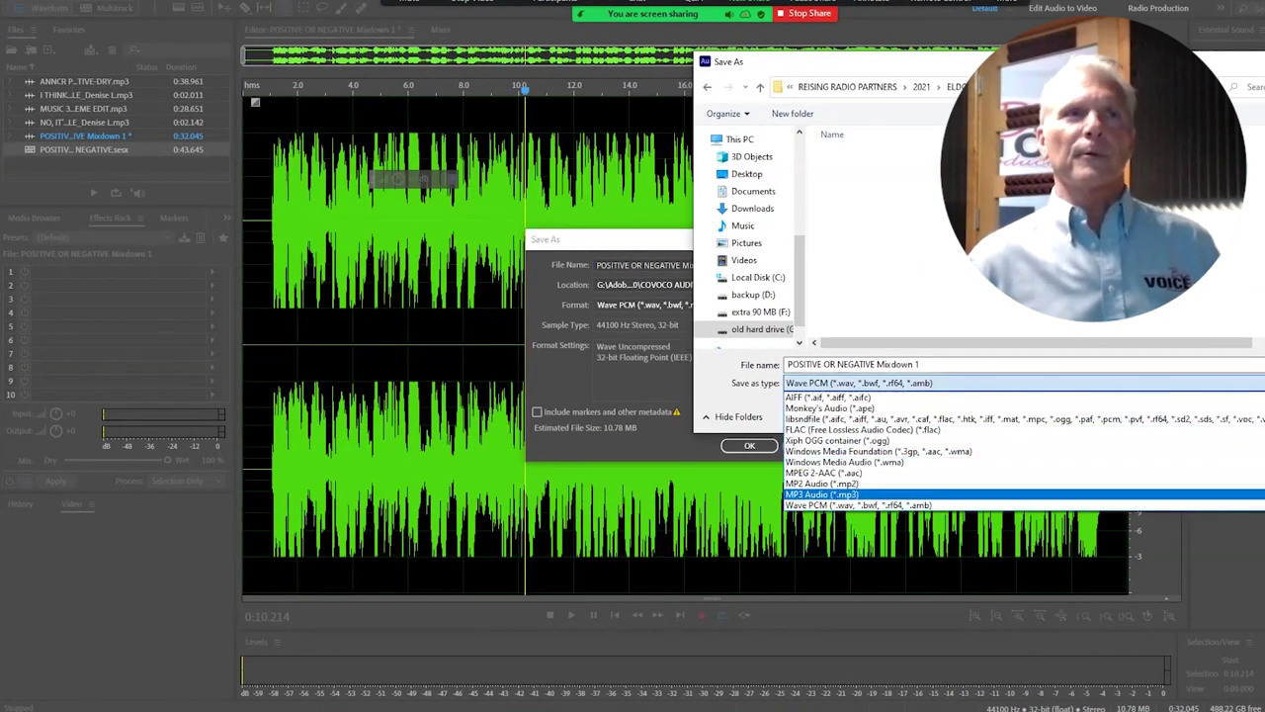
key("Return")
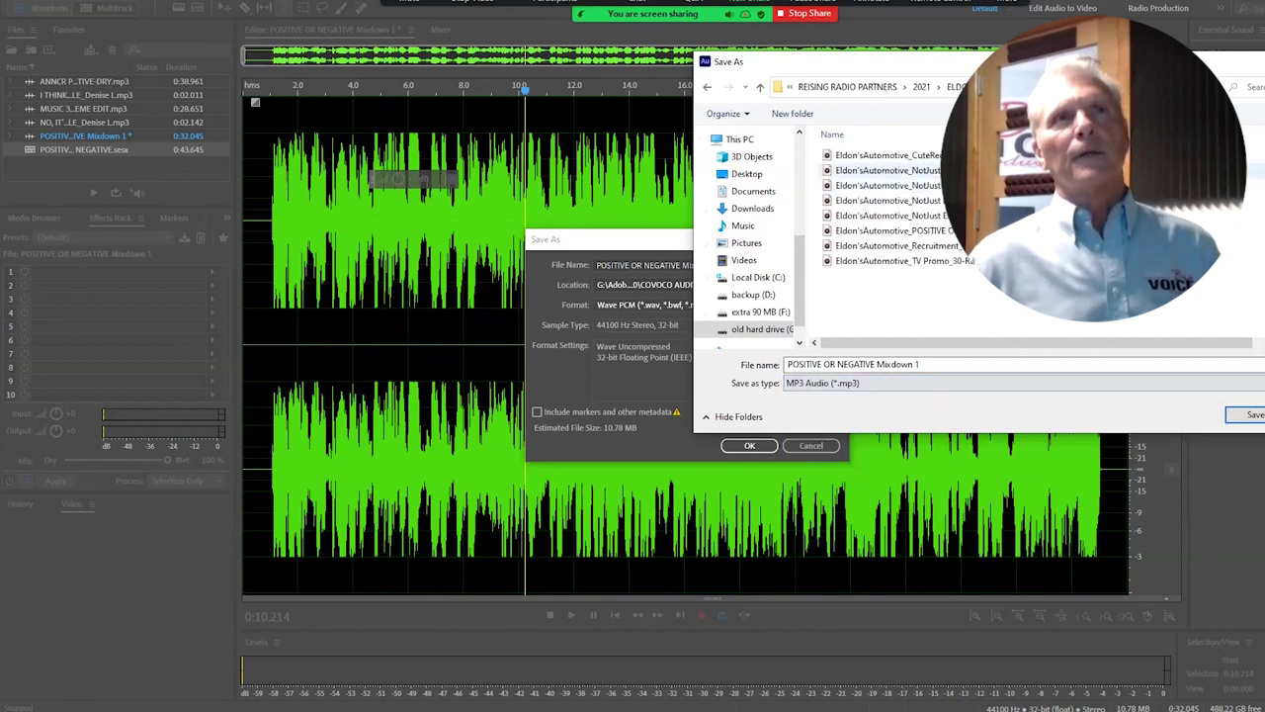
Save the mixdown over the existing Eldon'sAutomotive_POSITIVE OR NEGATIVE_30 file and close all open files.
left_click(890, 230)
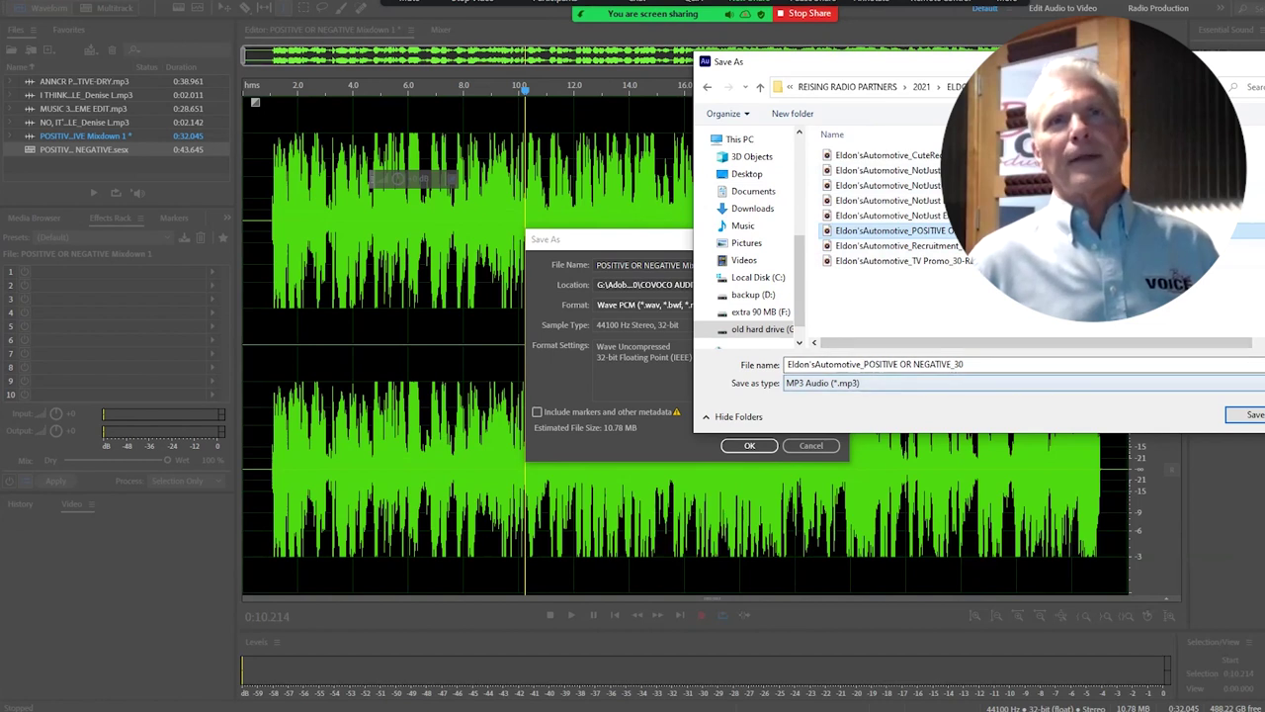
left_click(1247, 414)
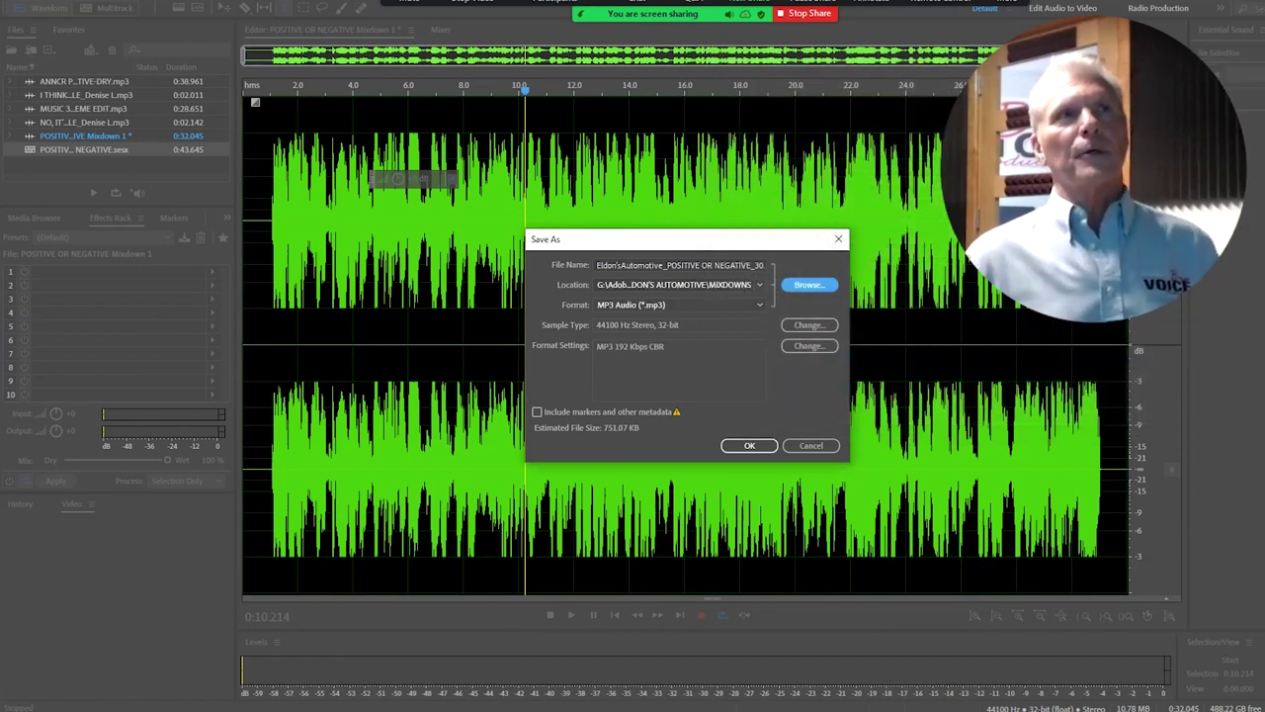
left_click(748, 445)
left_click(761, 378)
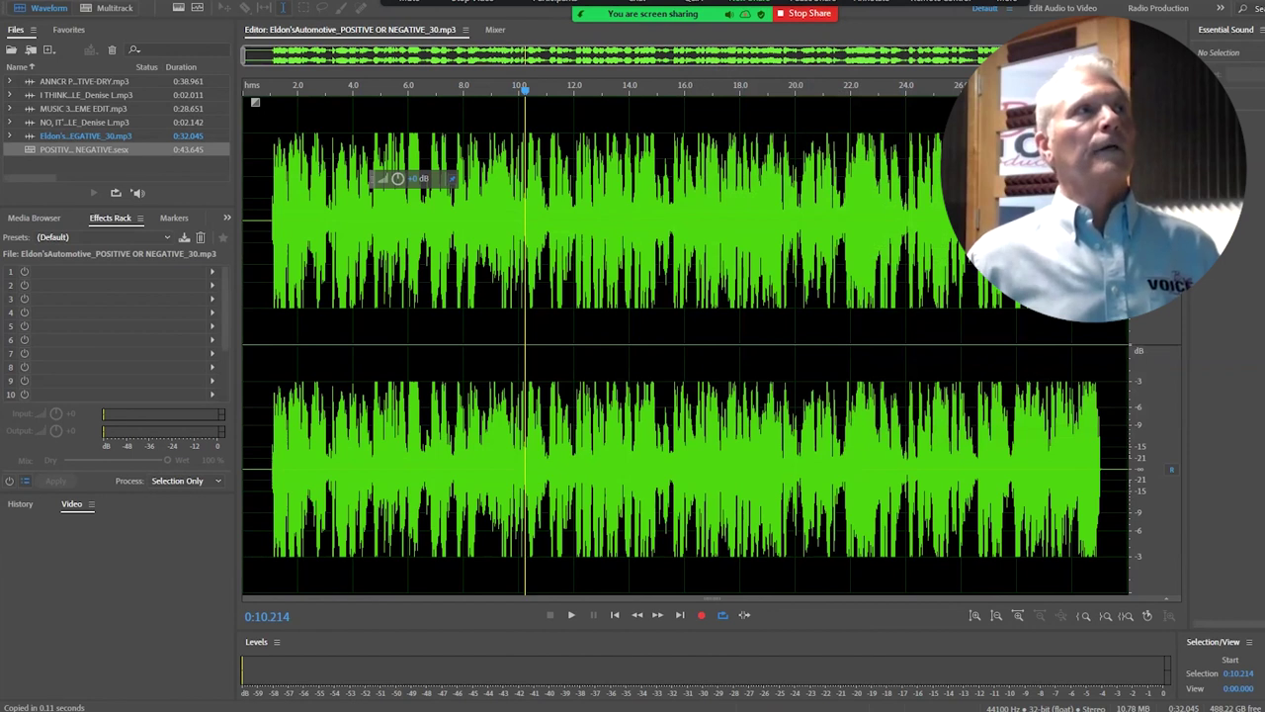
left_click(13, 2)
left_click(40, 112)
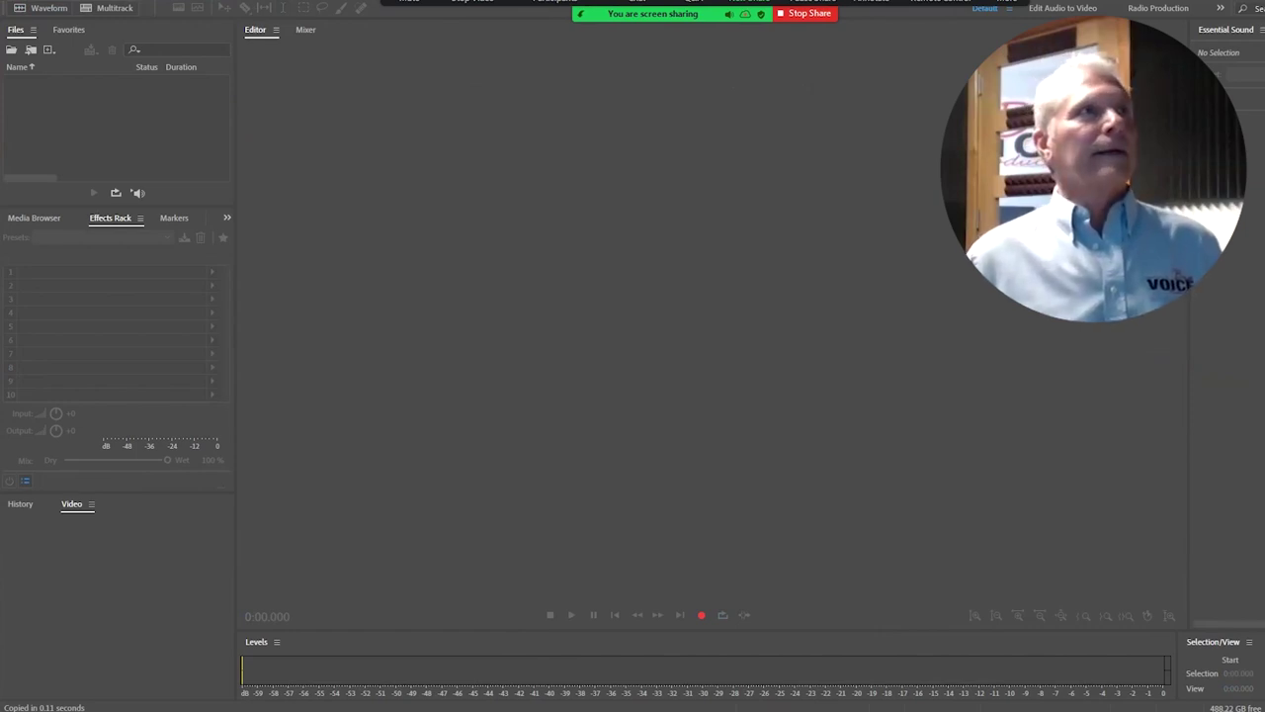
Start opening a file and browse to the Ceraland Park campground folder under REISING RADIO PARTNERS, 2021.
key("alt+f")
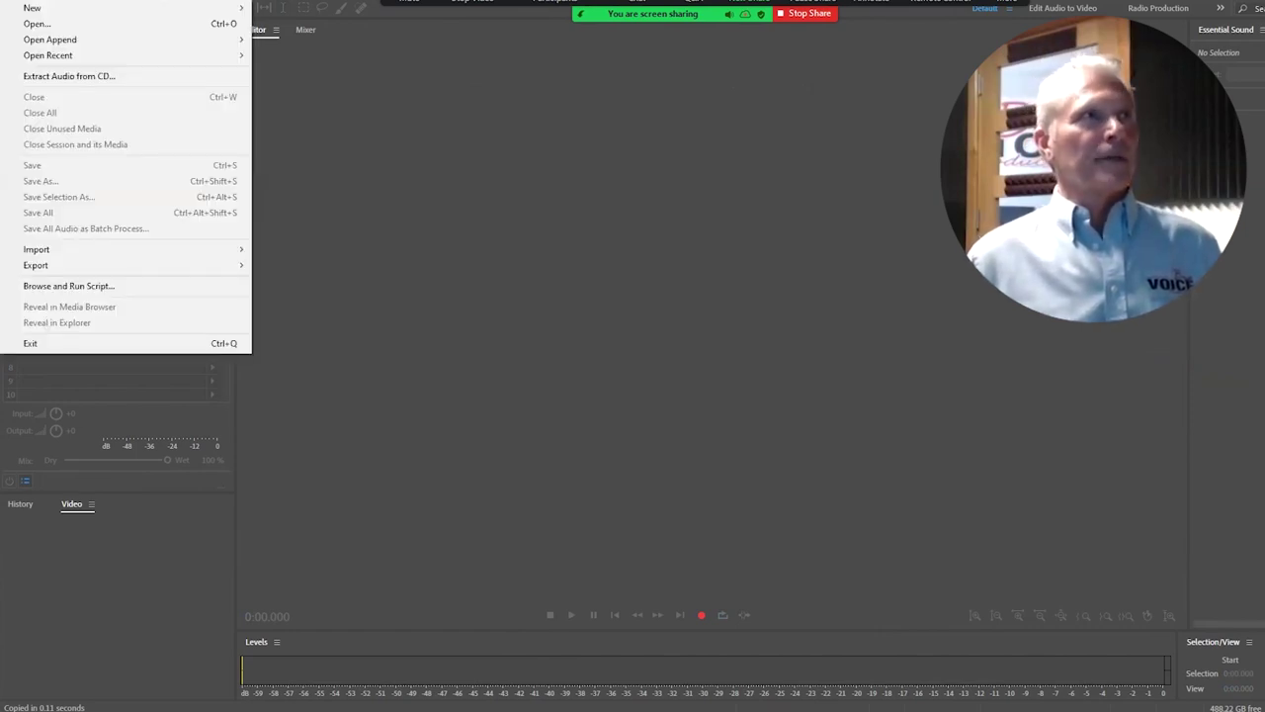
key("Return")
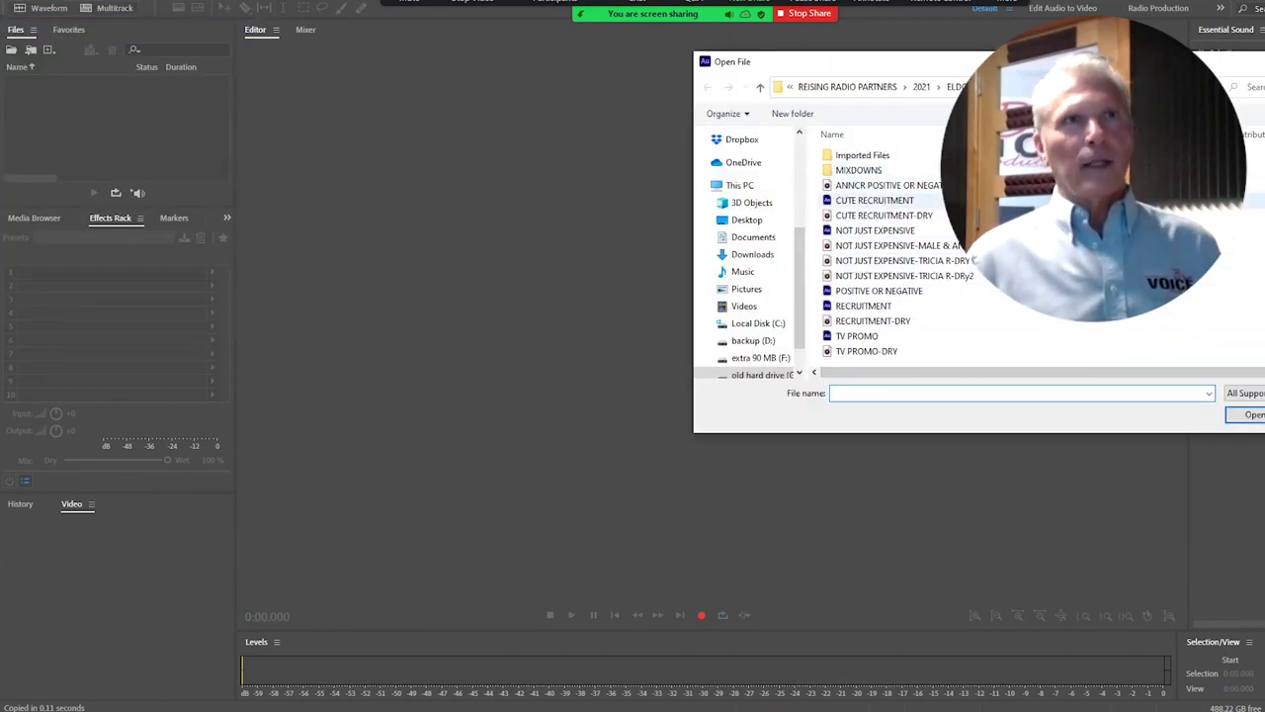
left_click(973, 170)
key("alt+Up")
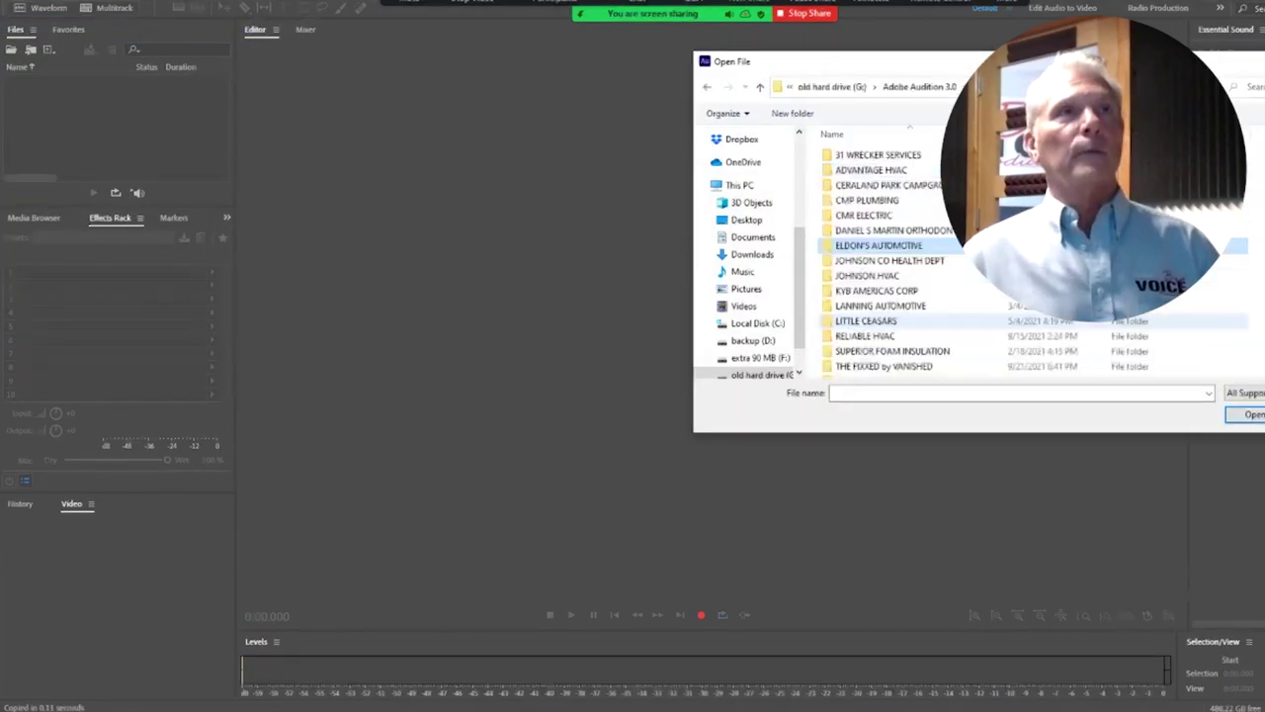
key("BackSpace")
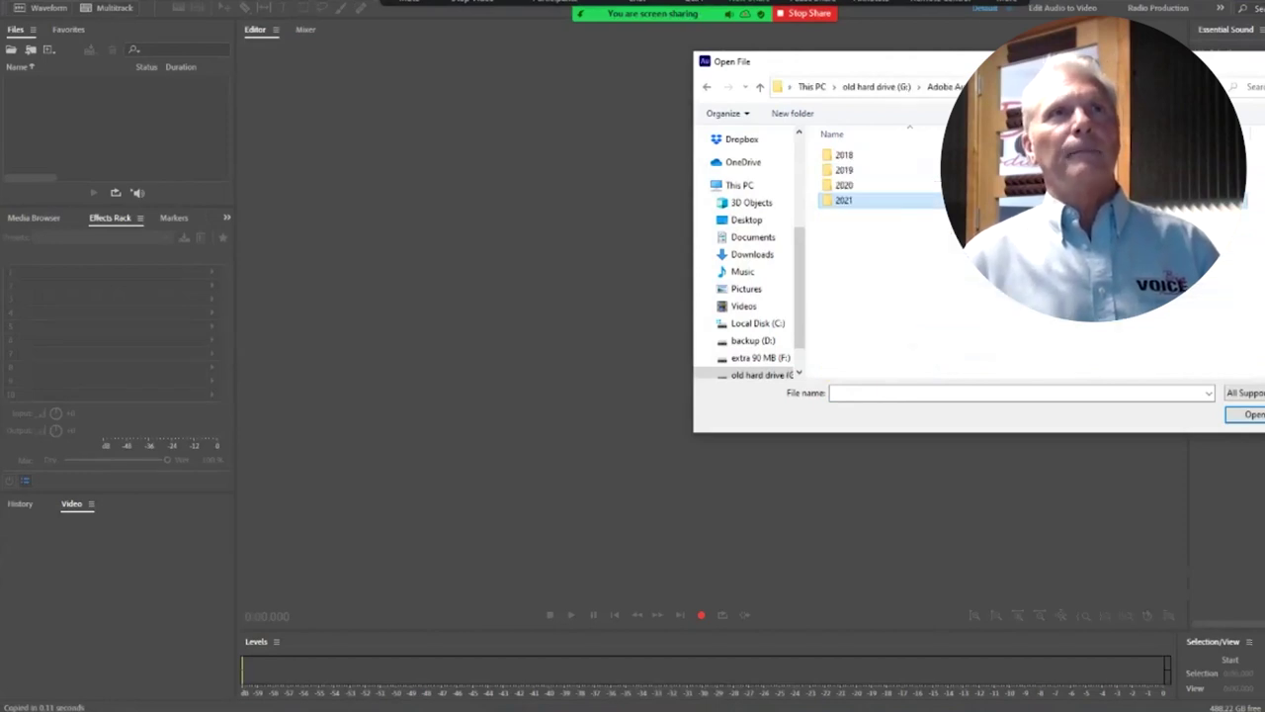
key("alt+Up")
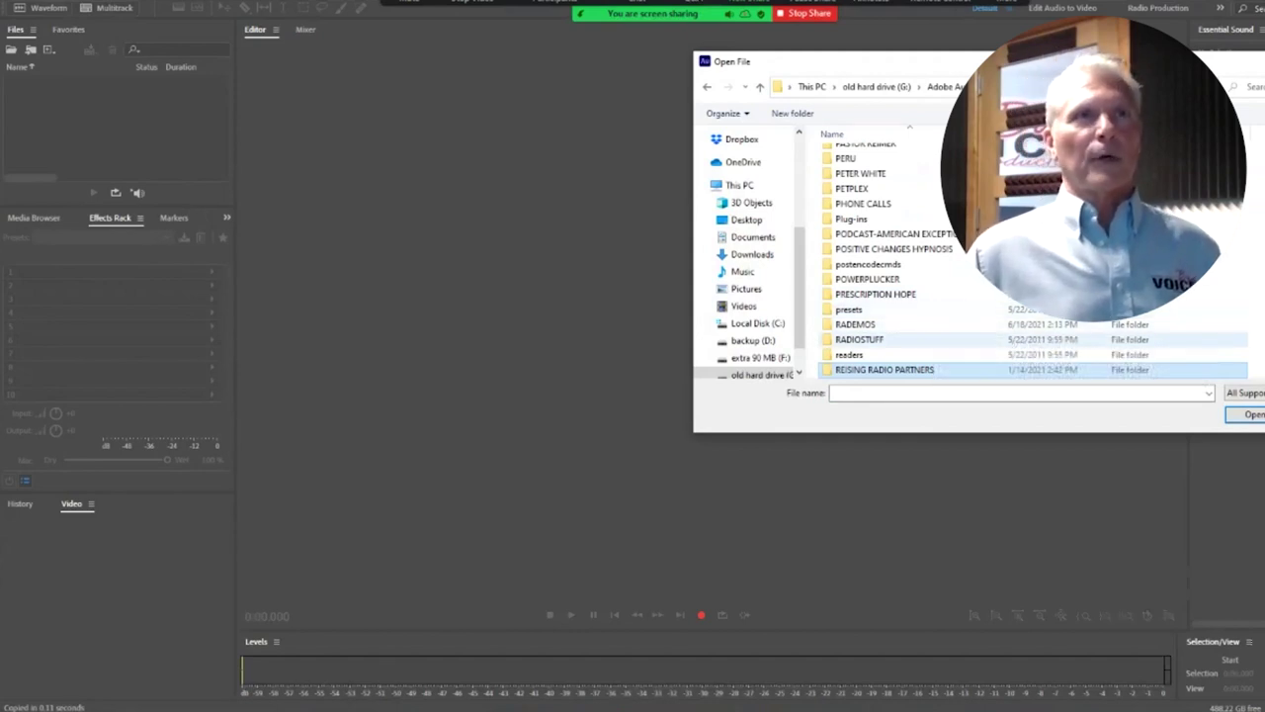
key("BackSpace")
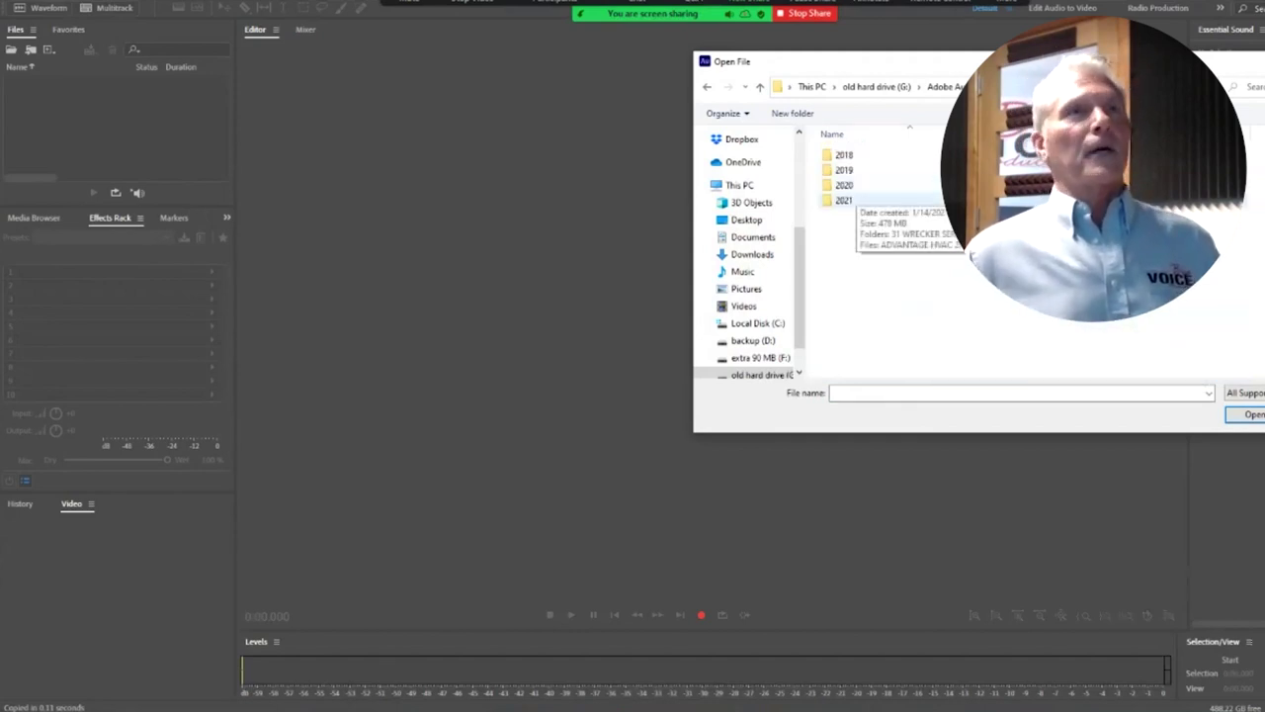
left_click(846, 200)
double_click(843, 200)
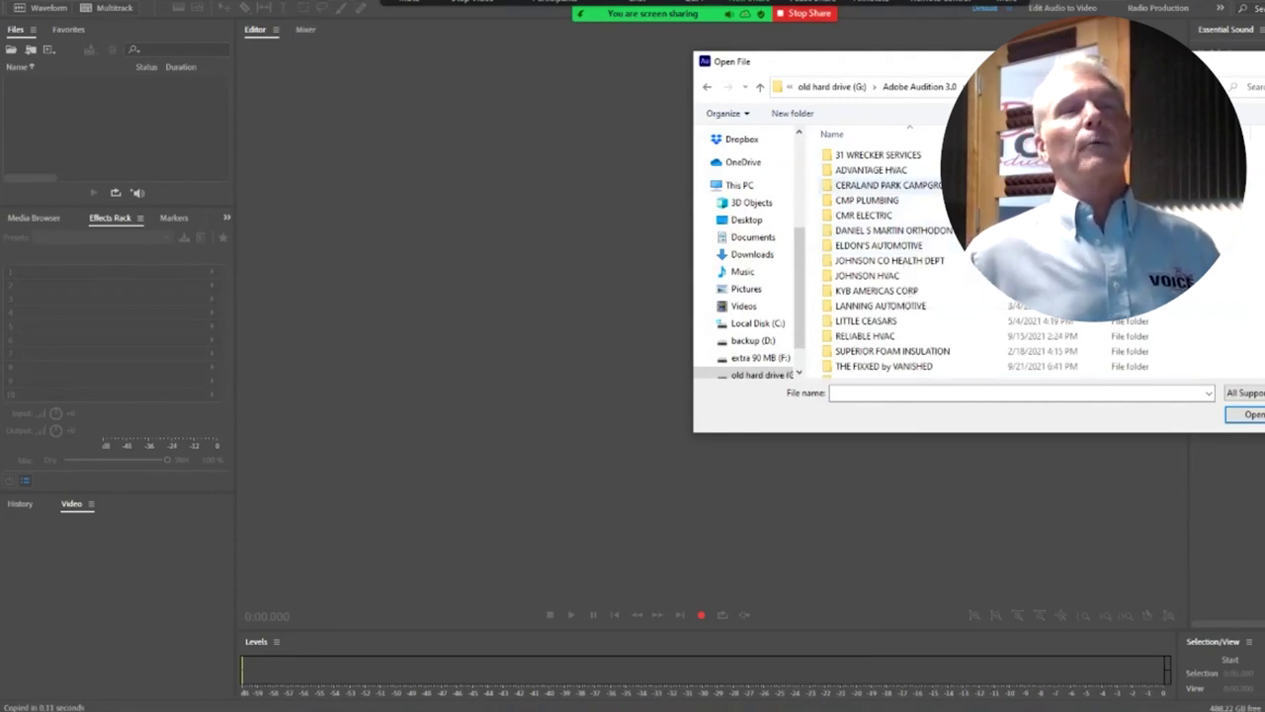
double_click(888, 185)
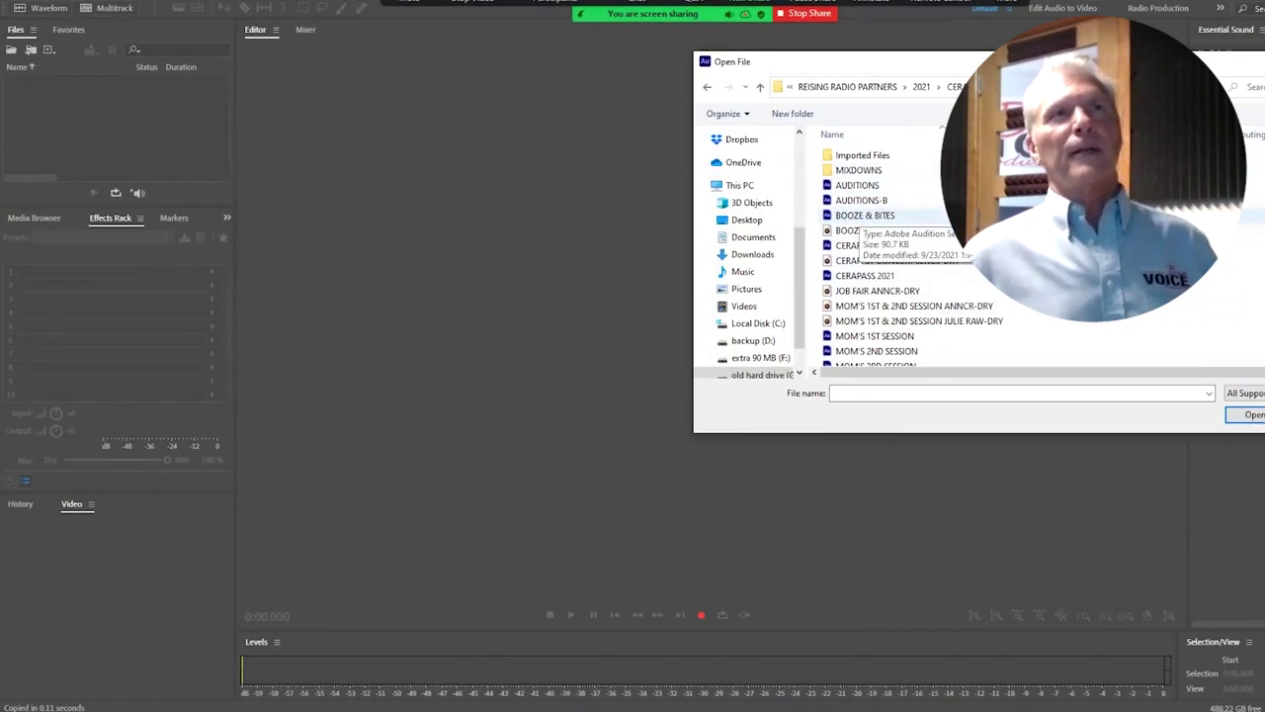
Open the BOOZE & BITES multitrack session.
left_click(860, 215)
left_click(865, 216)
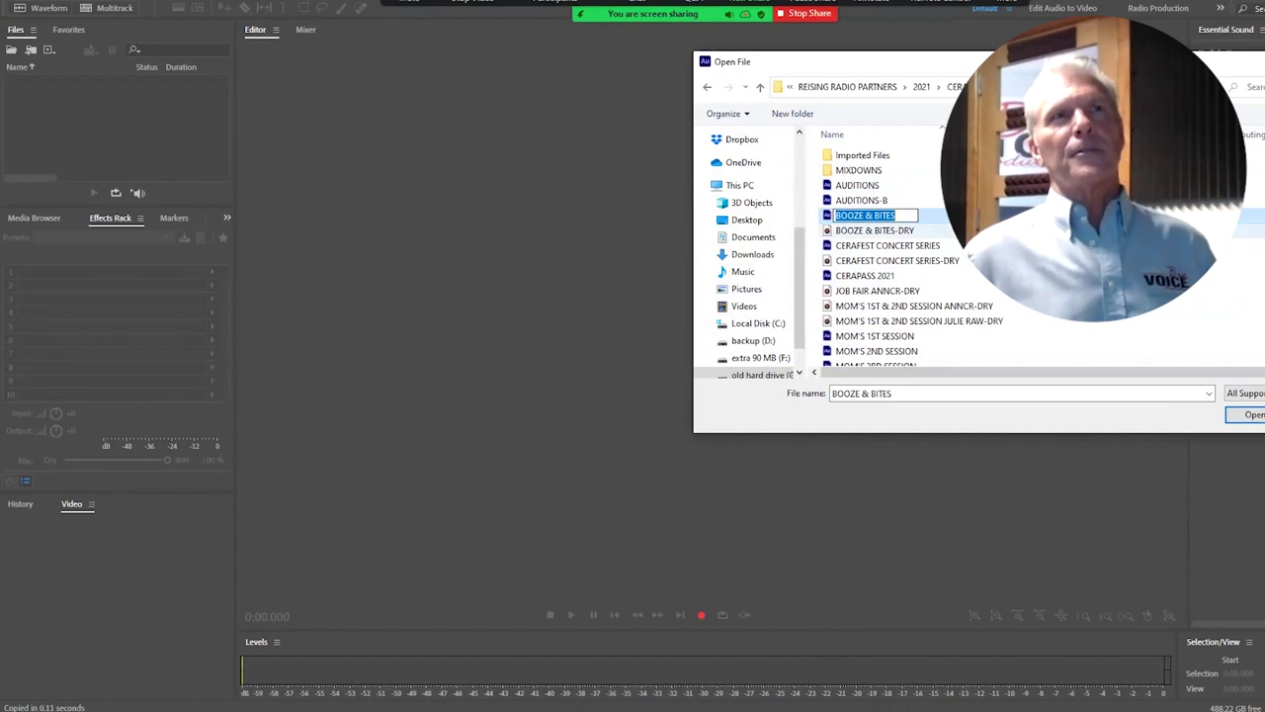
left_click(896, 260)
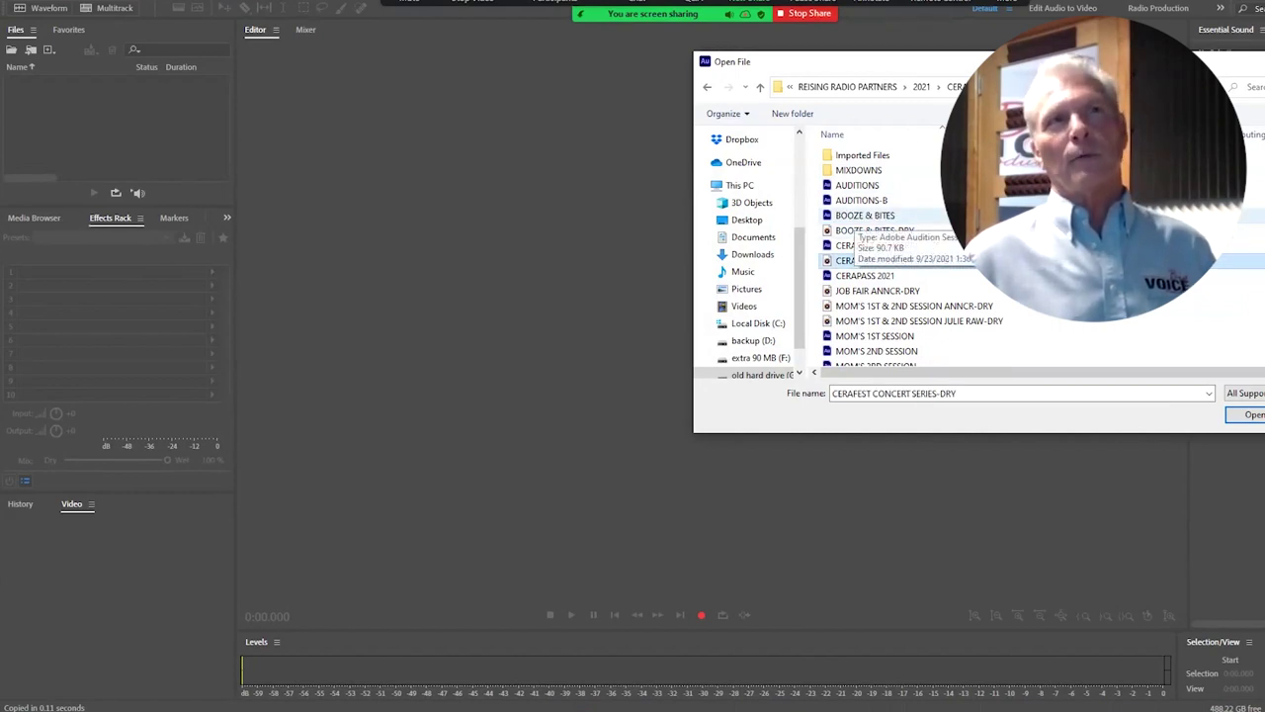
double_click(865, 215)
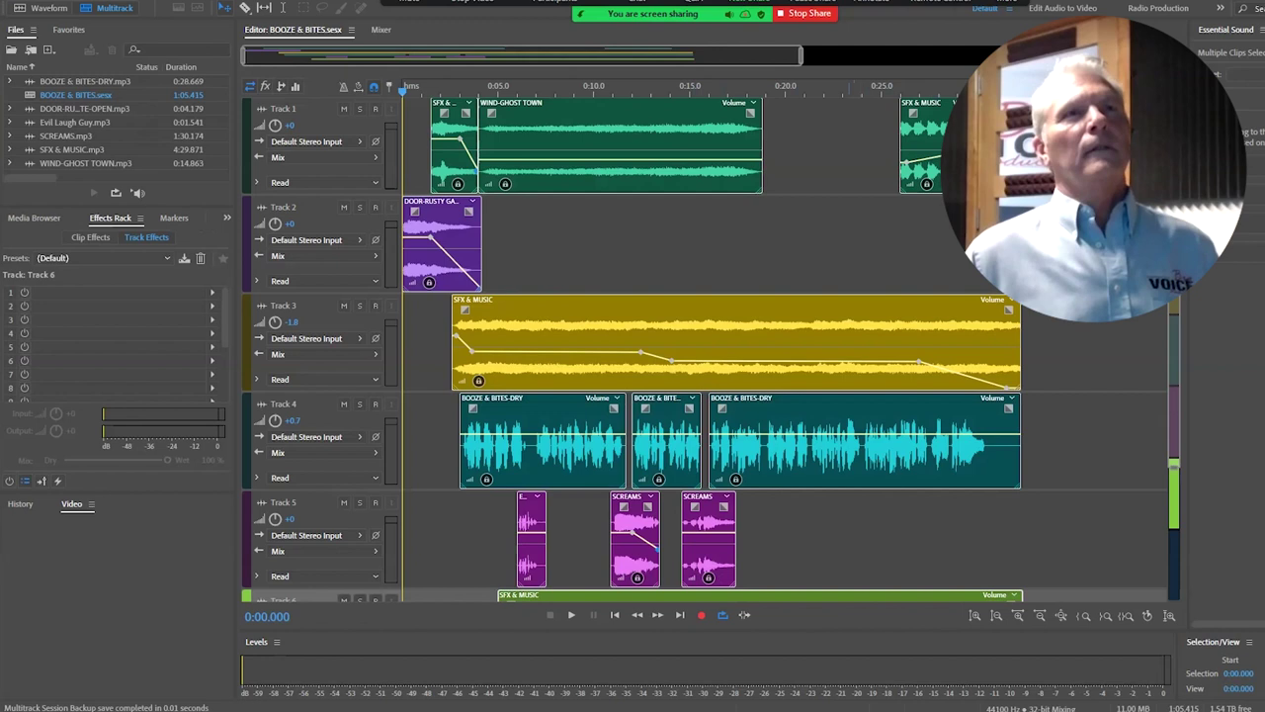
Look over all the tracks of the BOOZE & BITES session and play the spot from its beginning.
scroll(706, 348, "down", 3)
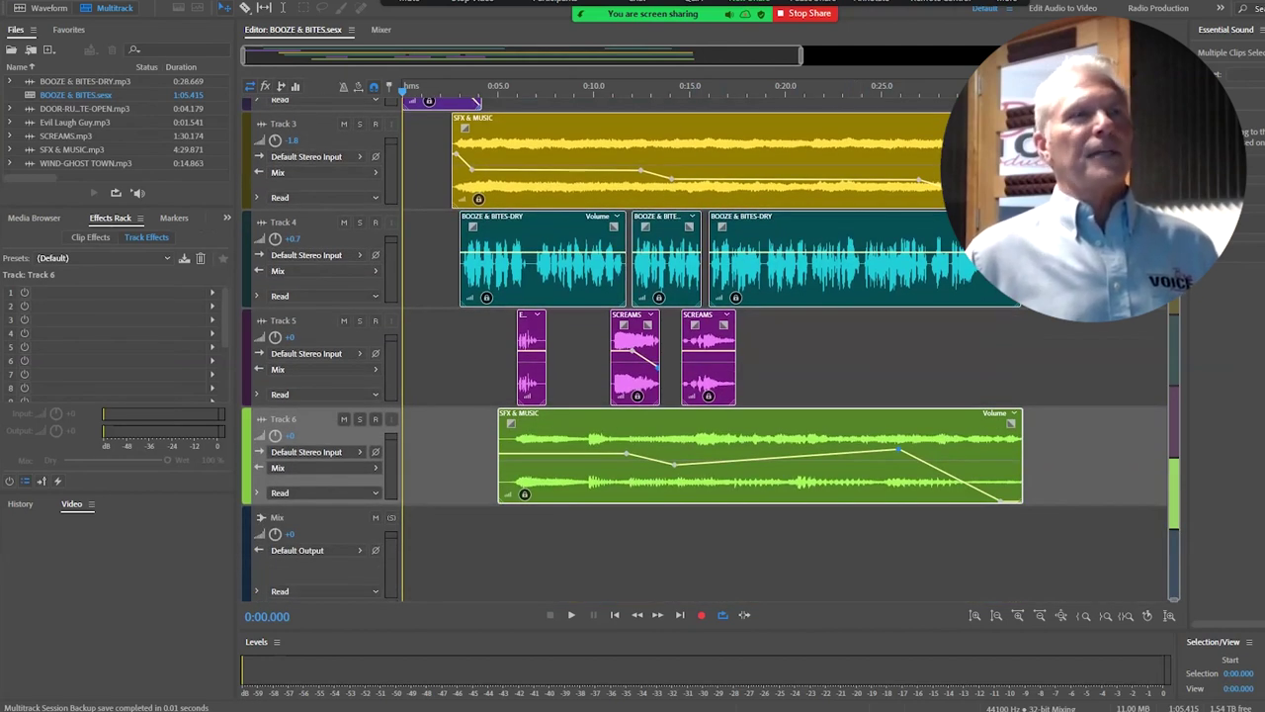
scroll(712, 346, "up", 4)
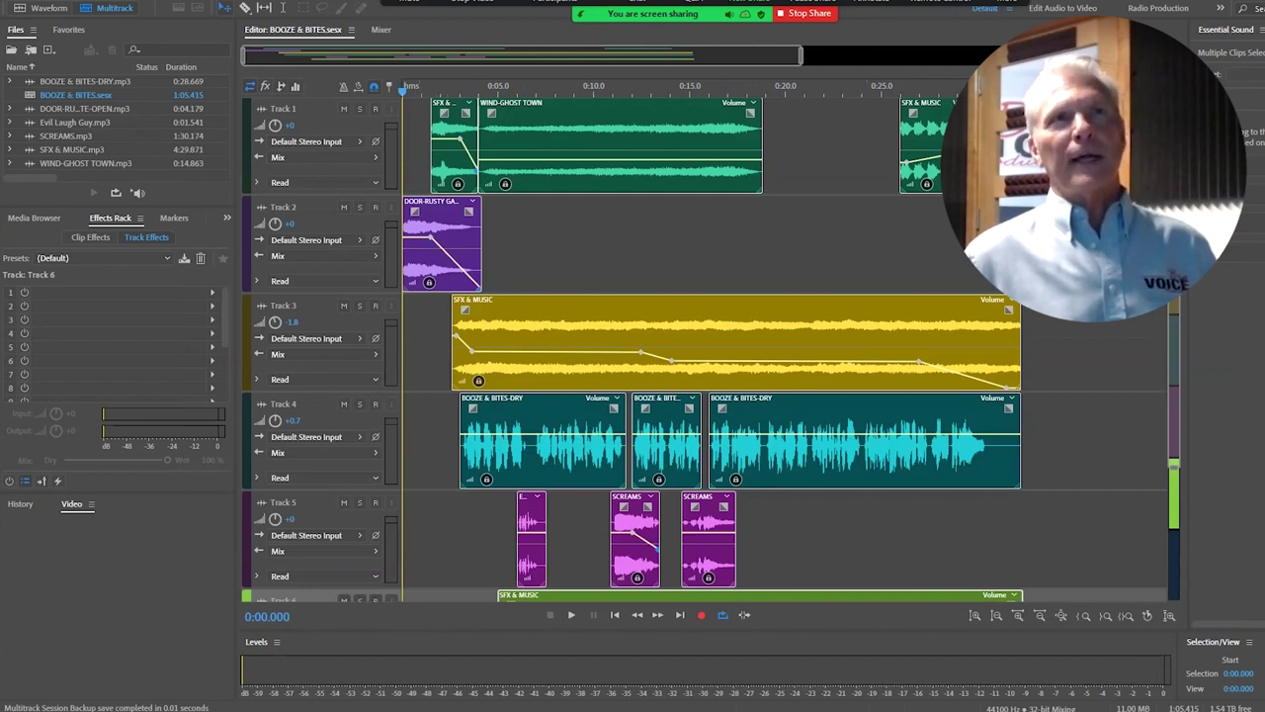
scroll(711, 346, "down", 1)
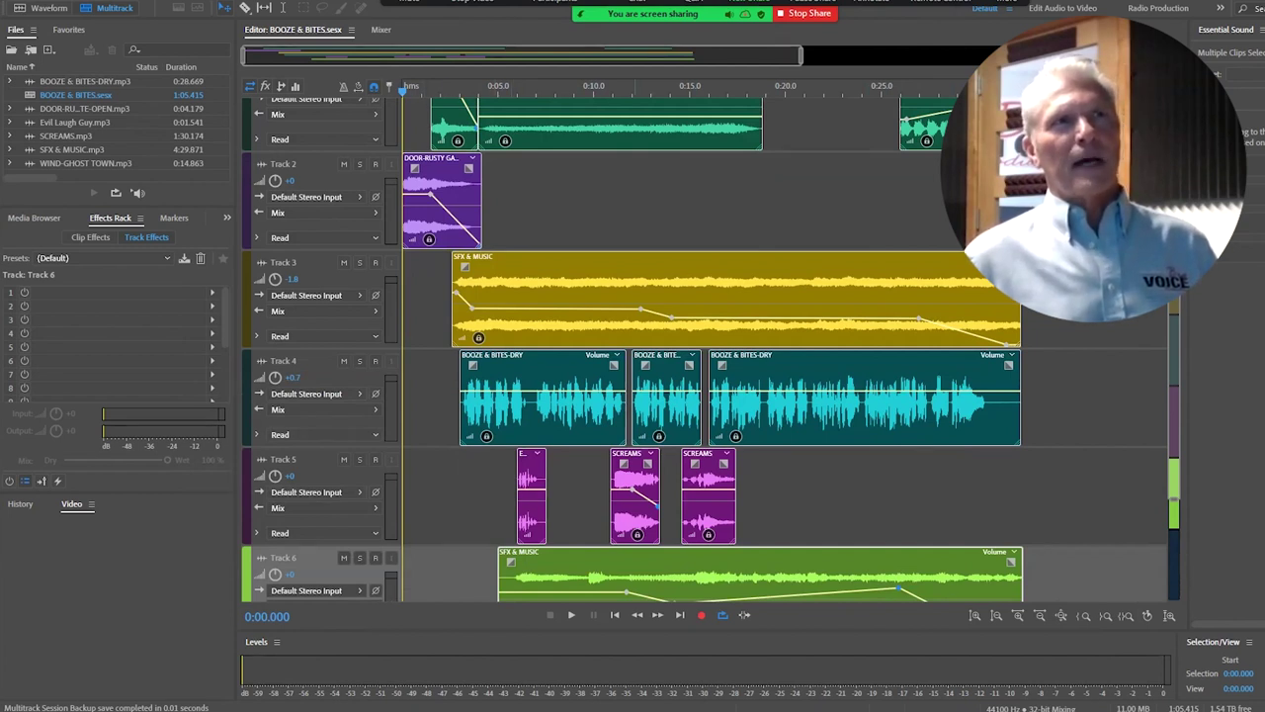
scroll(712, 350, "down", 1)
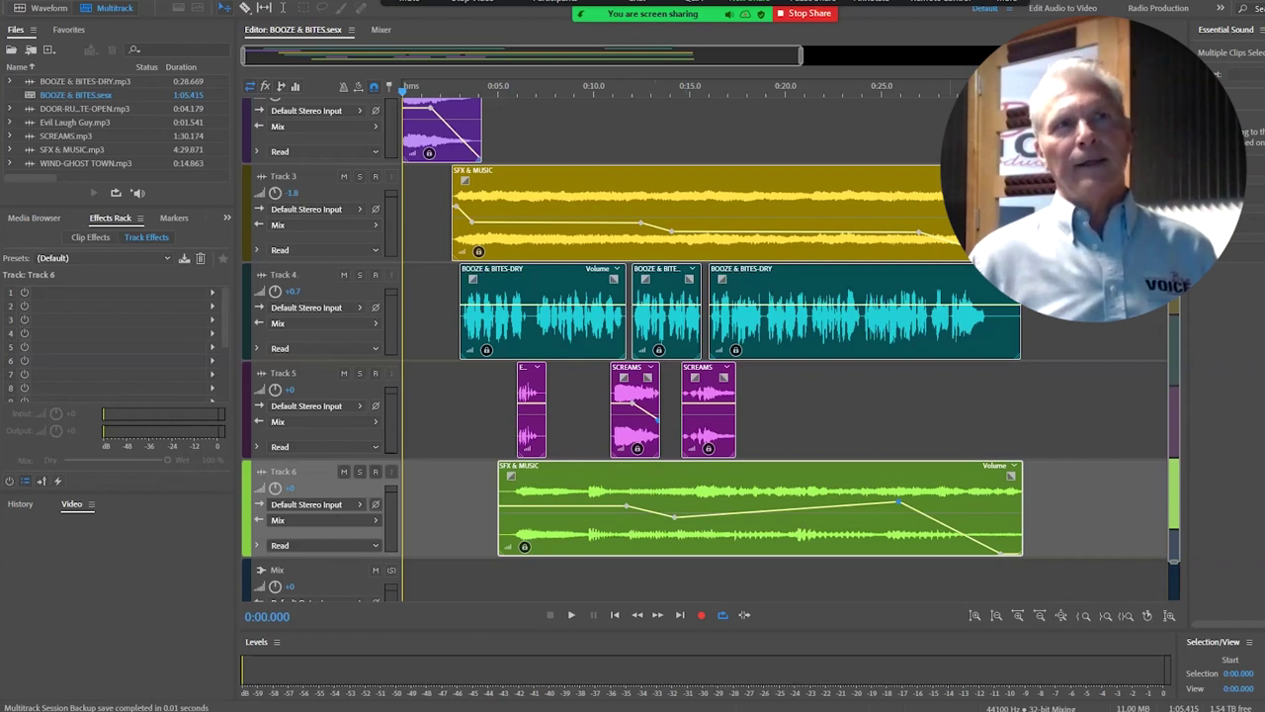
scroll(707, 346, "up", 3)
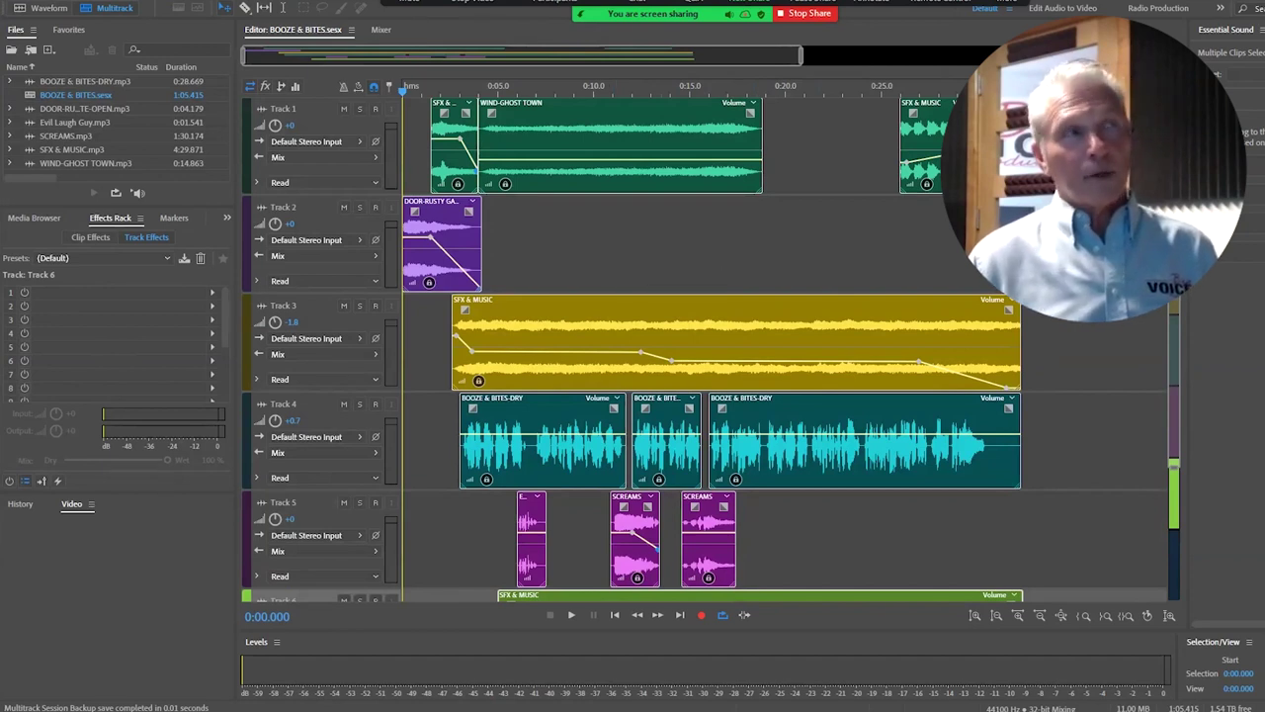
key("space")
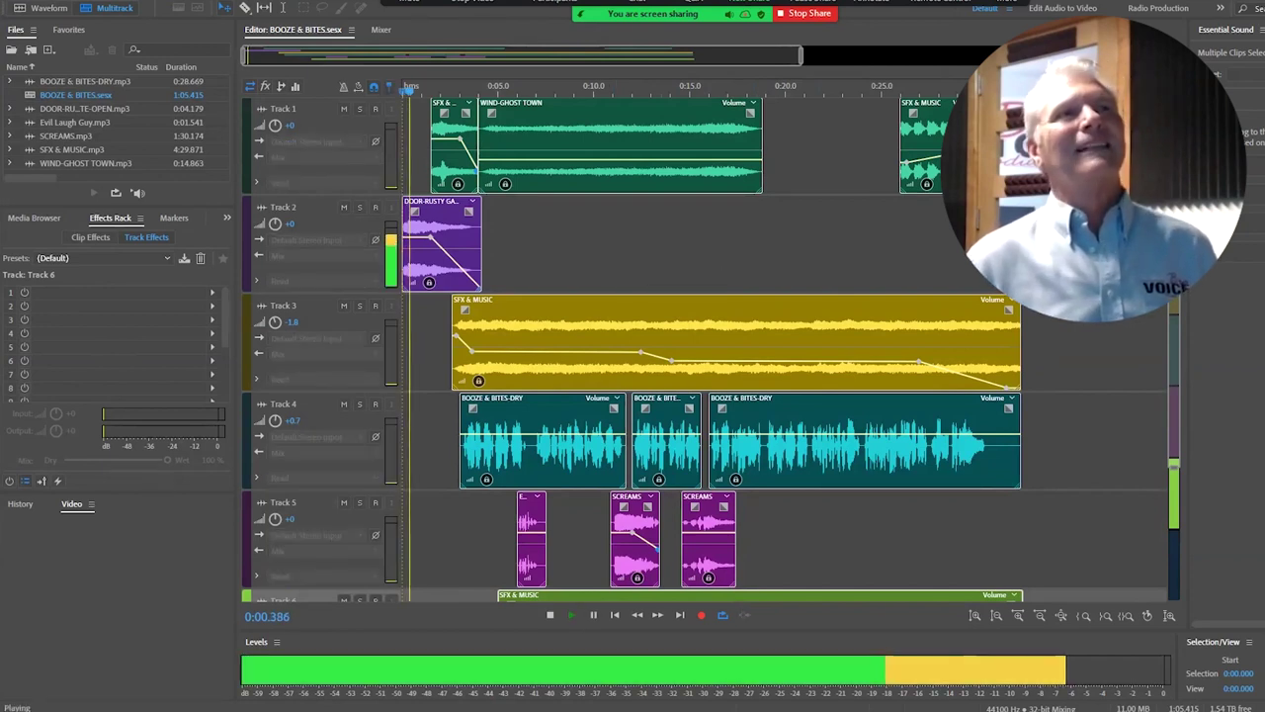
key("space")
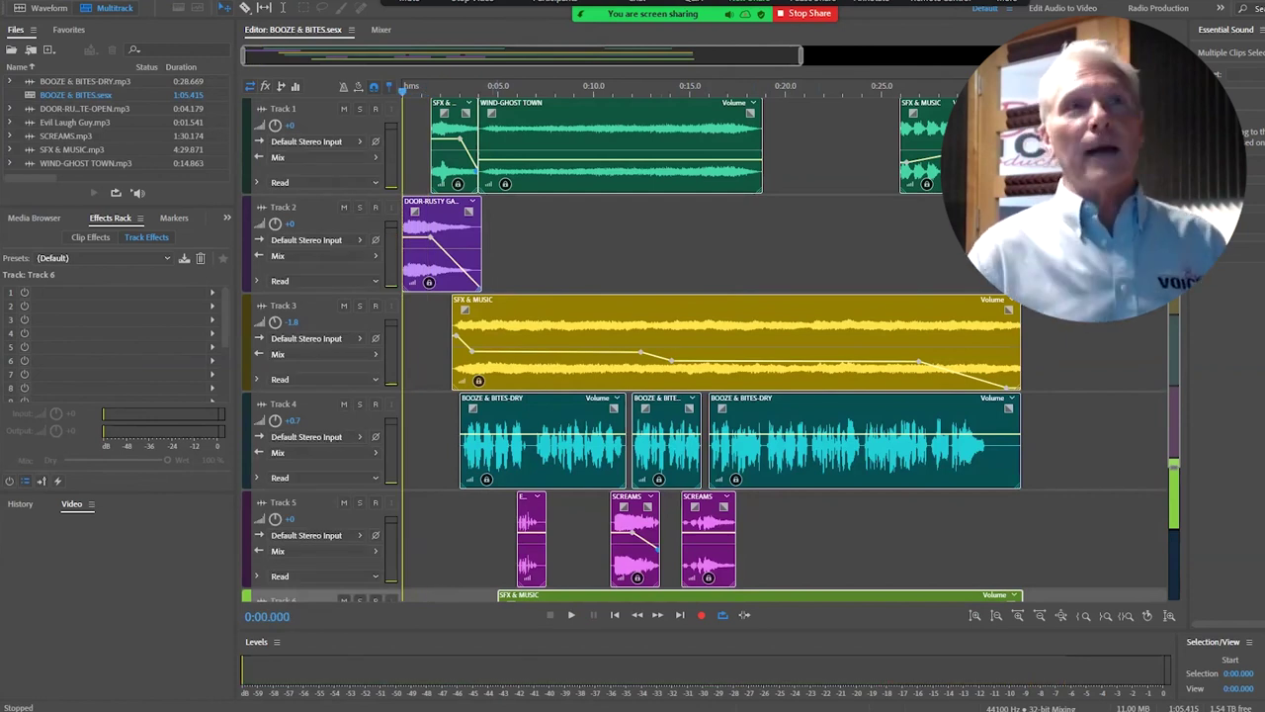
key("space")
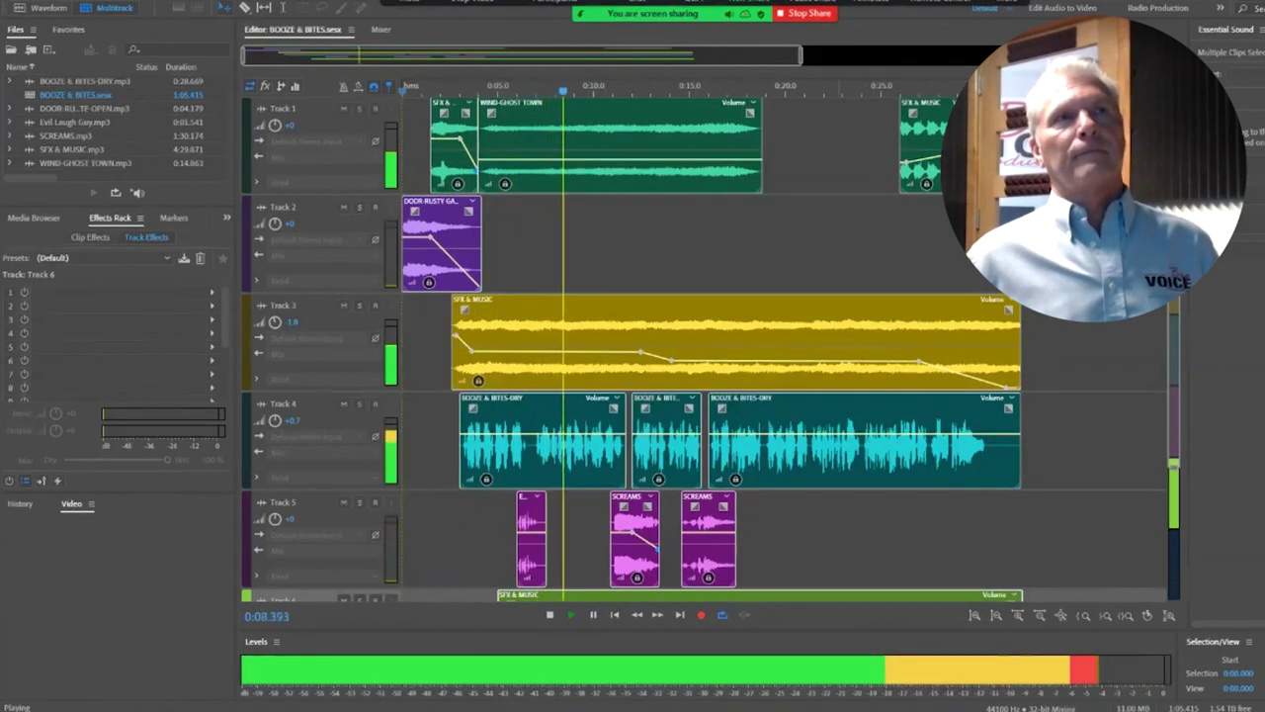
scroll(860, 327, "down", 2)
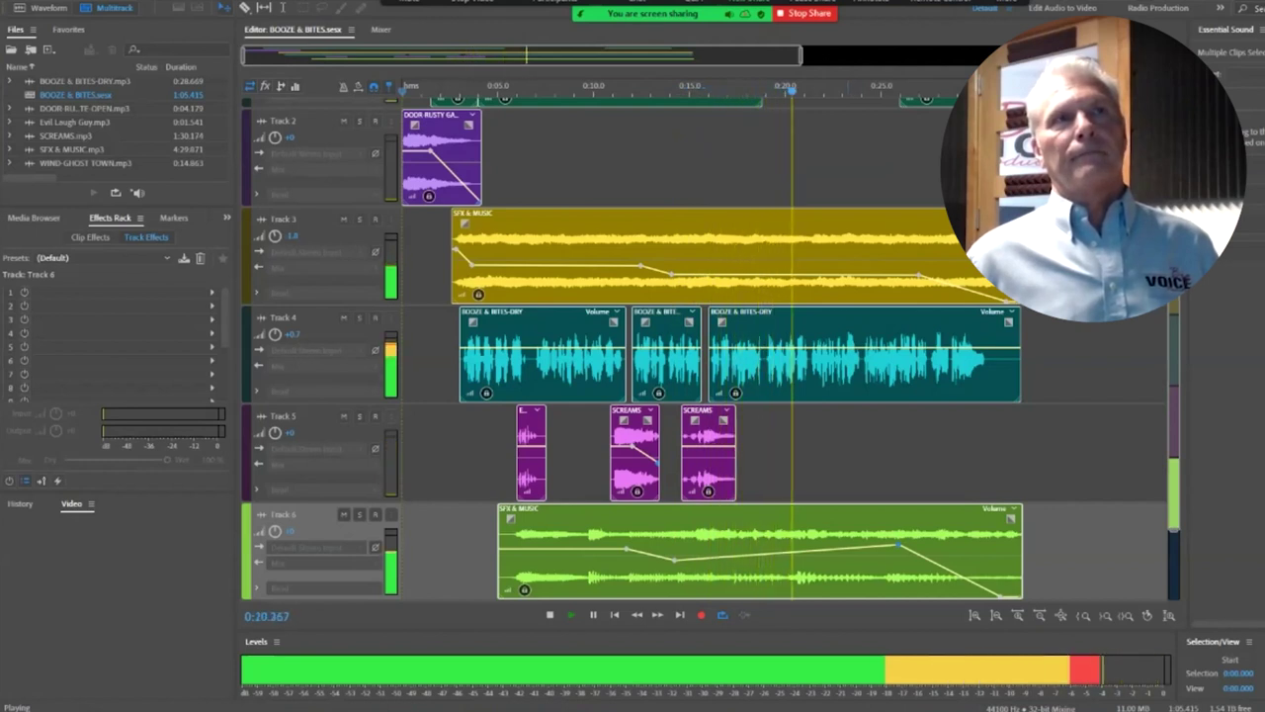
scroll(712, 346, "up", 2)
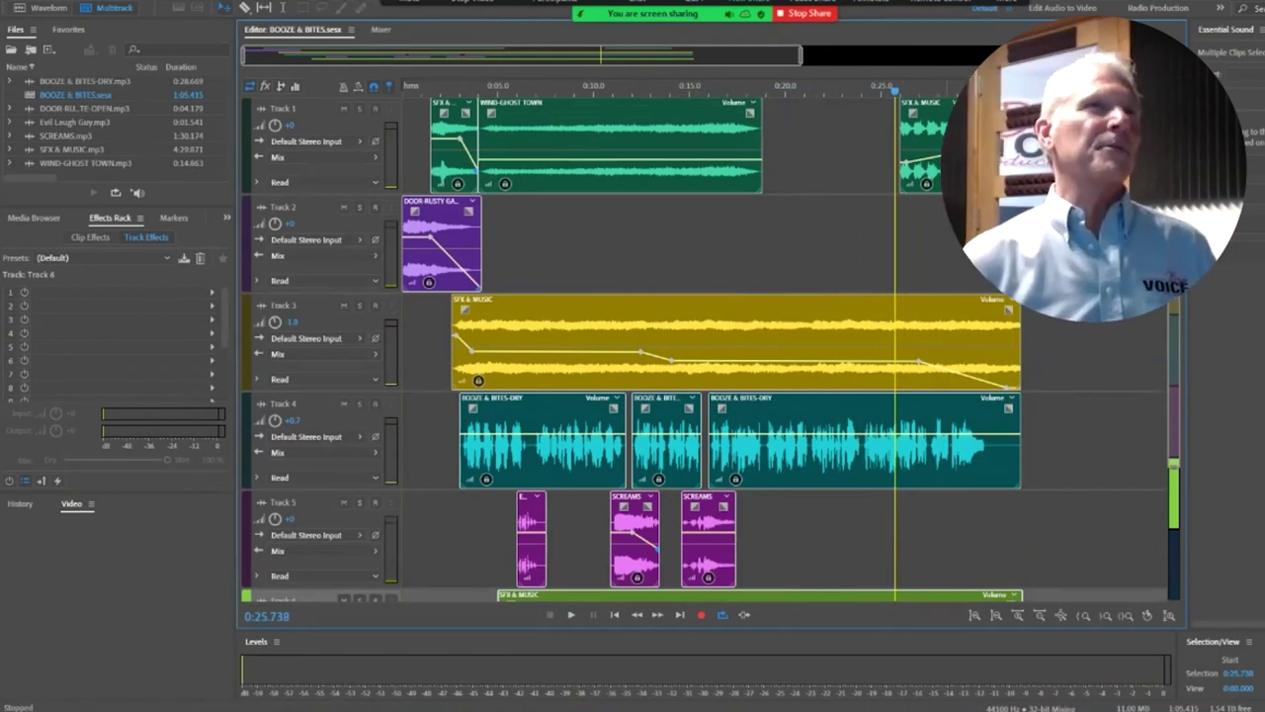
Mix down the entire BOOZE & BITES session to a new file.
scroll(692, 415, "down", 2)
scroll(718, 472, "up", 2)
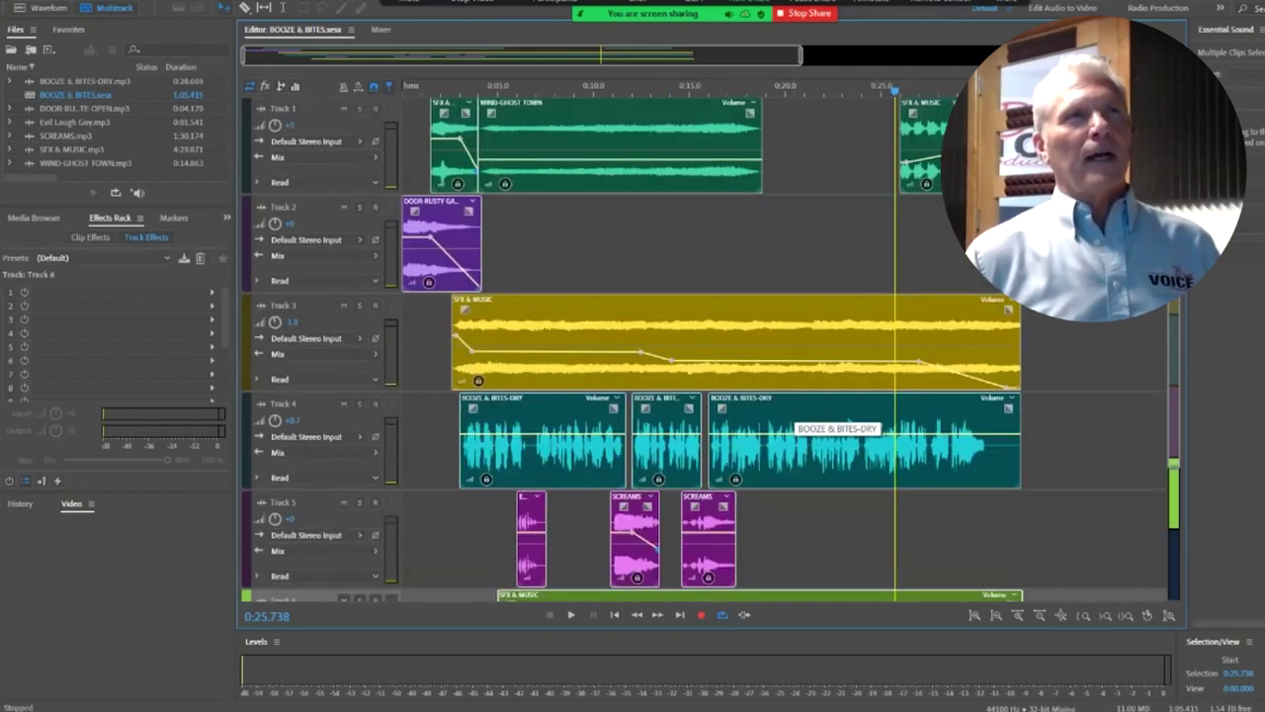
scroll(830, 420, "down", 3)
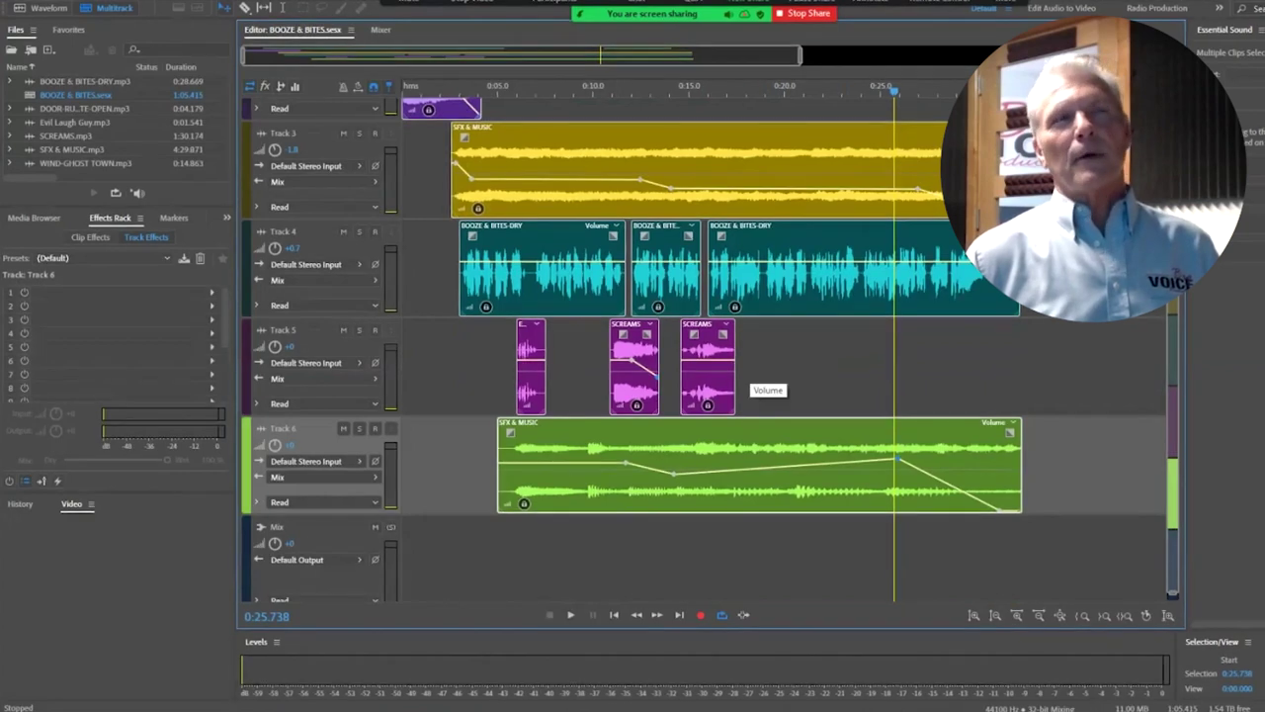
scroll(756, 385, "up", 3)
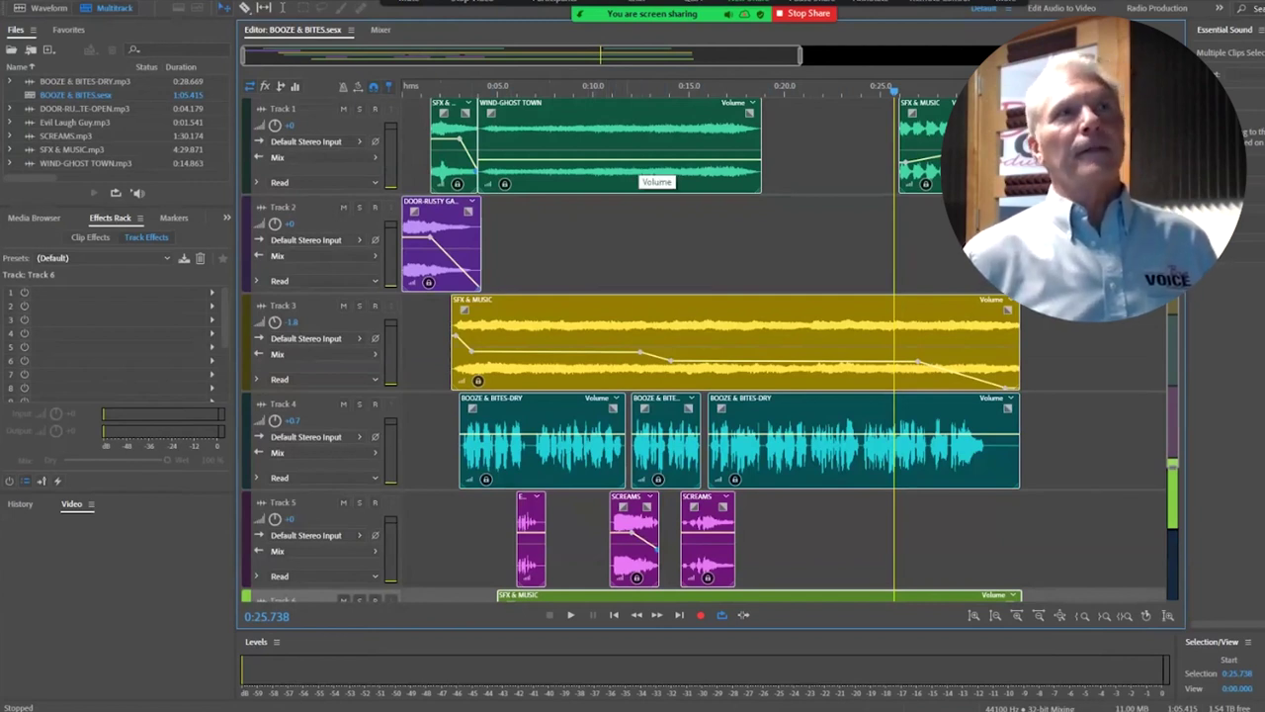
right_click(623, 124)
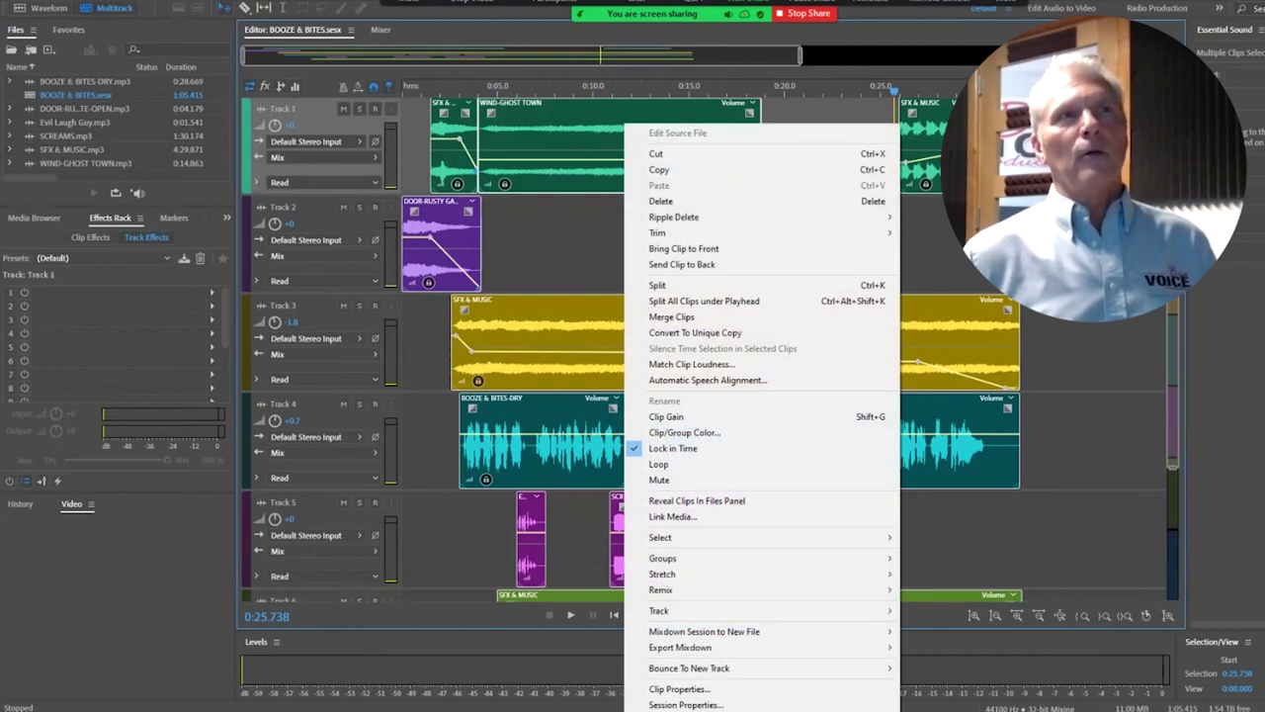
mouse_move(704, 632)
left_click(946, 647)
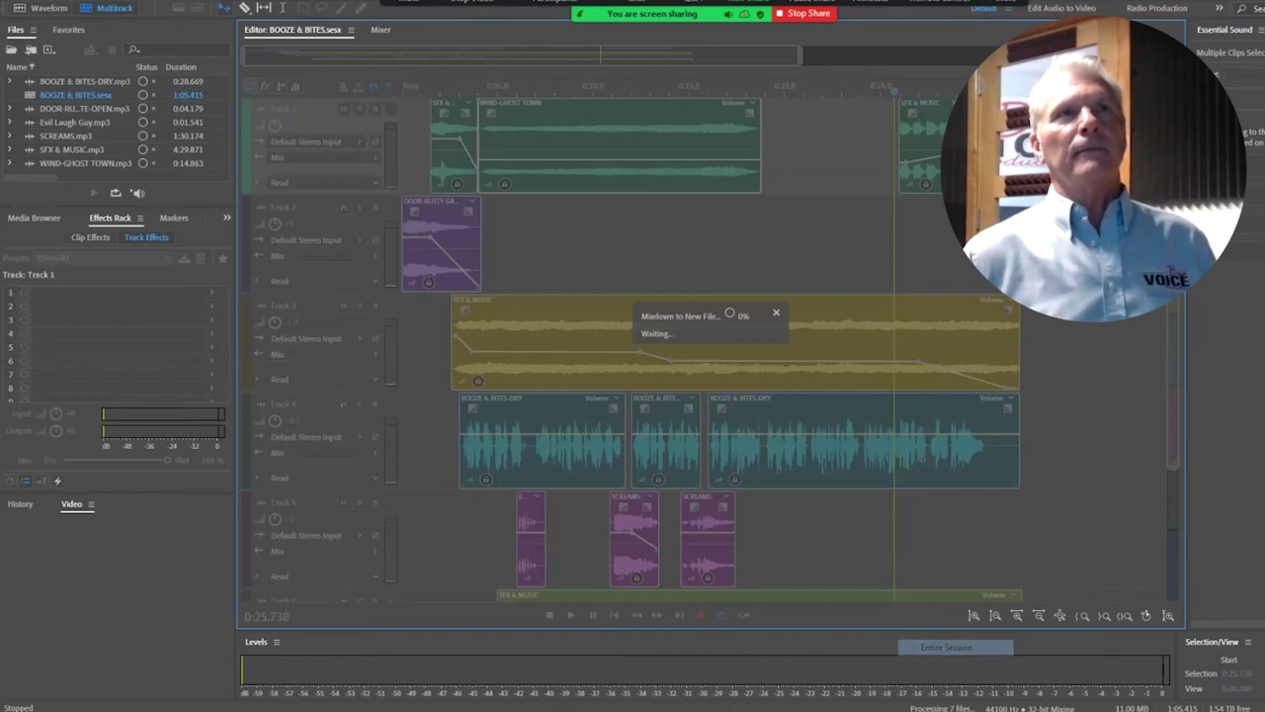
Convert the sample type of the new BOOZE & BITES mixdown.
left_click(674, 457)
key("shift+t")
left_click(692, 348)
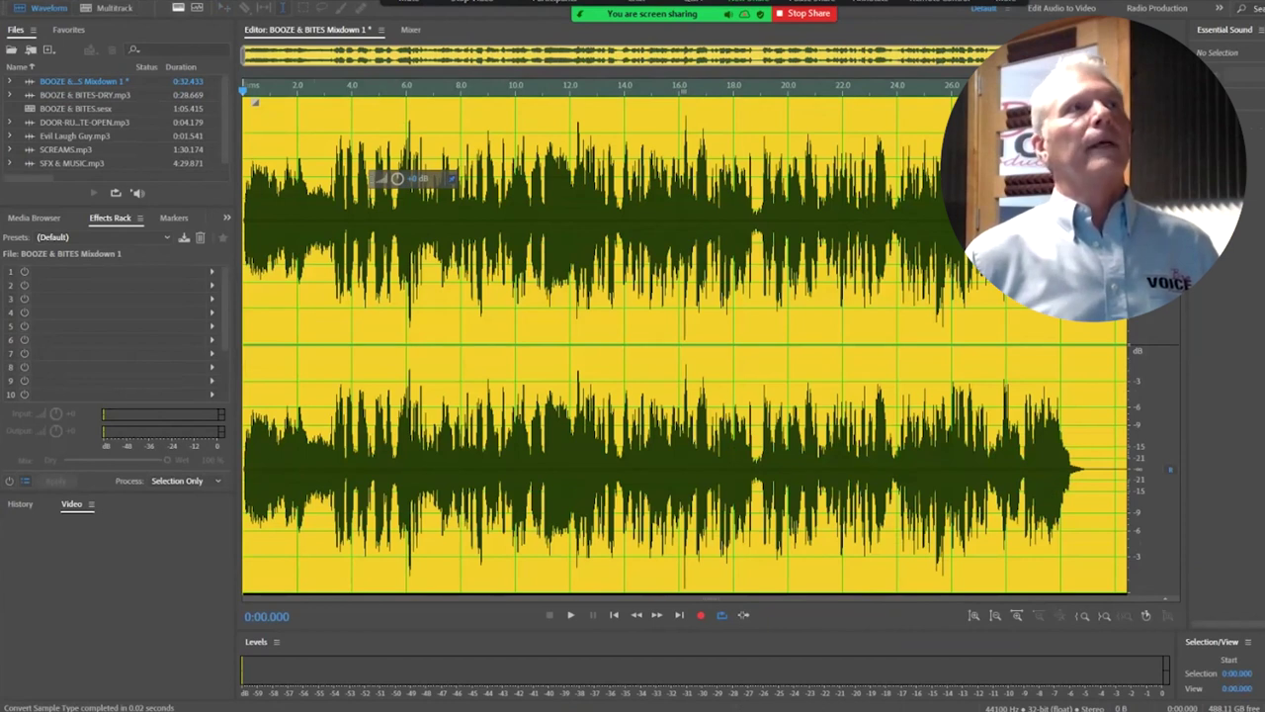
Apply the Mastering effect to the whole mixdown with its Custom settings and play back the result.
left_click(140, 1)
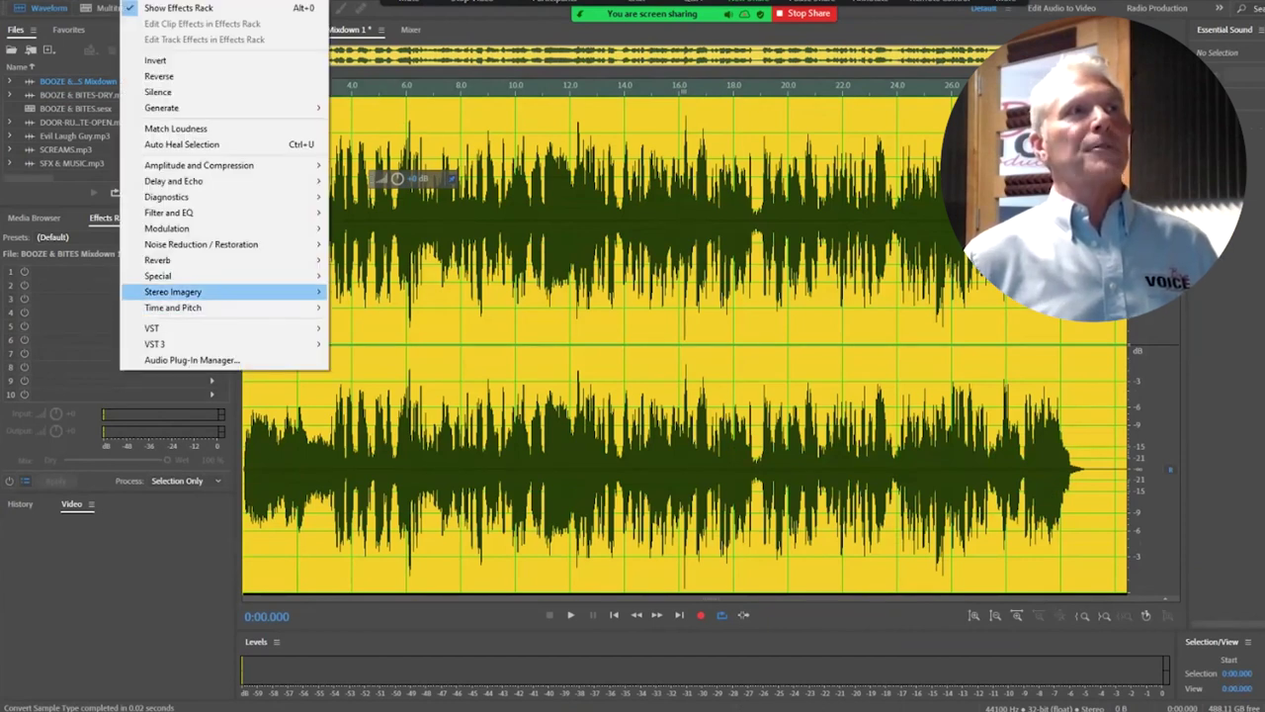
mouse_move(158, 276)
left_click(372, 324)
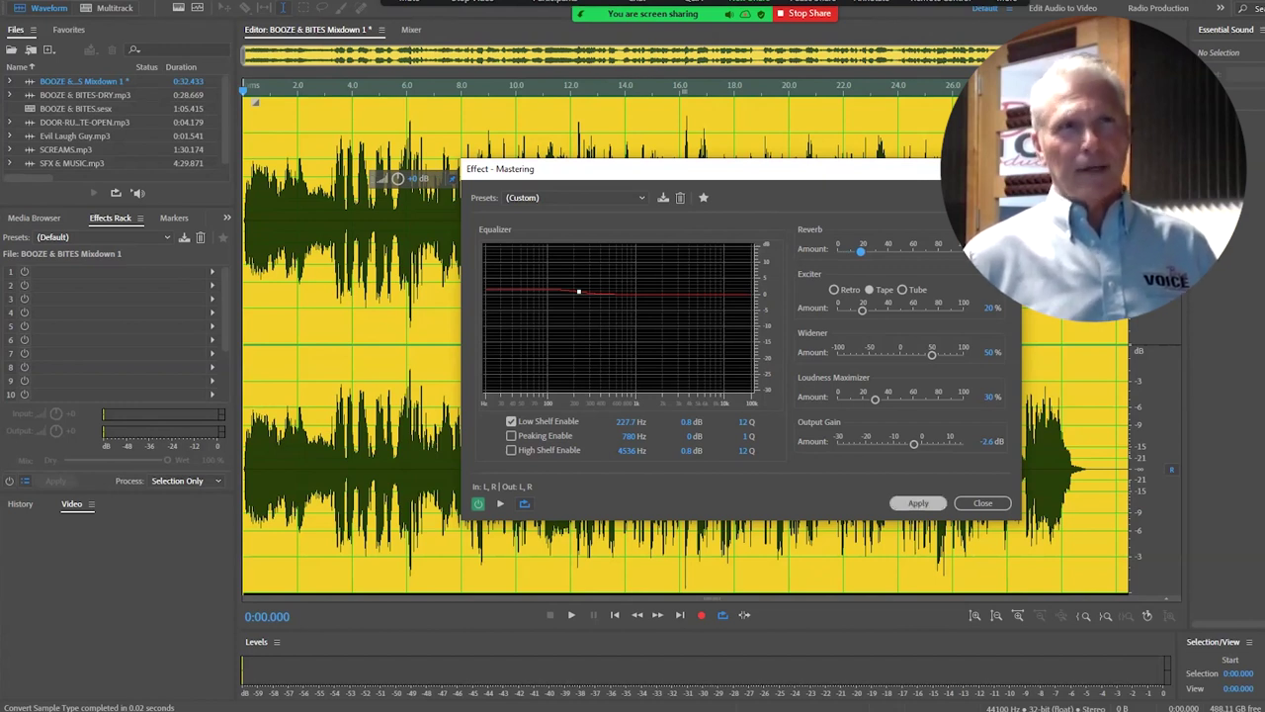
left_click(918, 503)
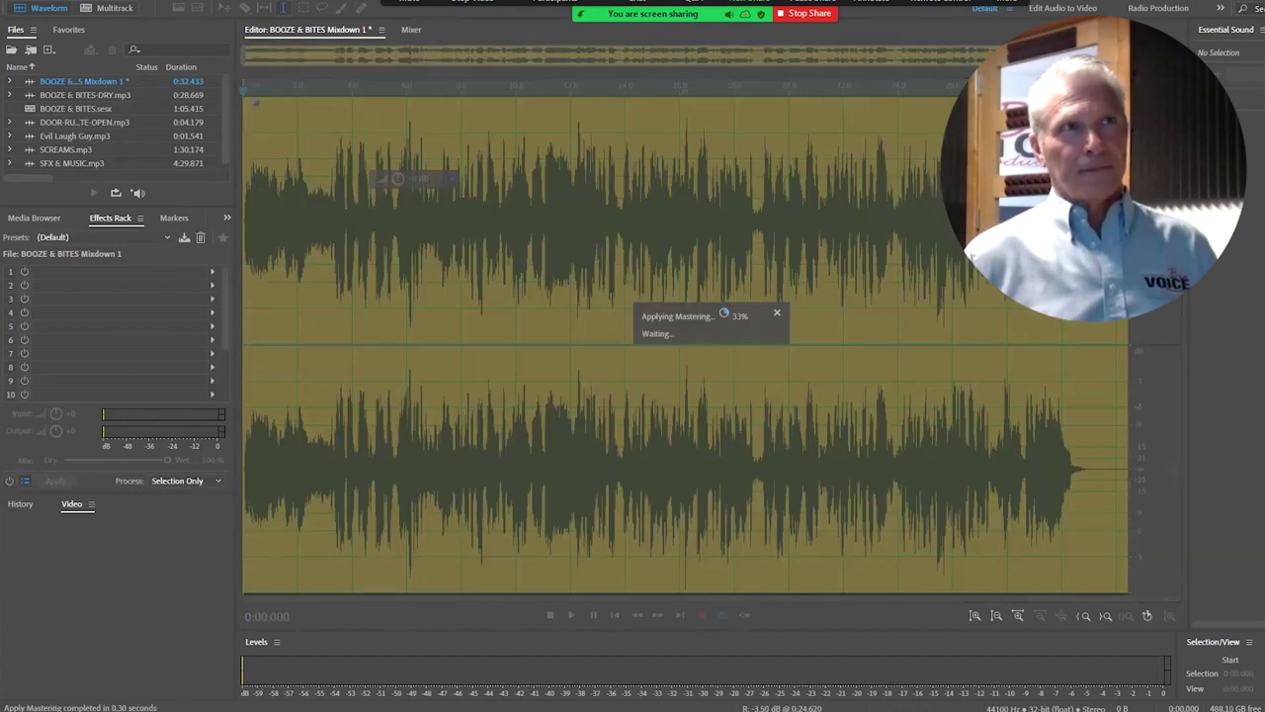
key("space")
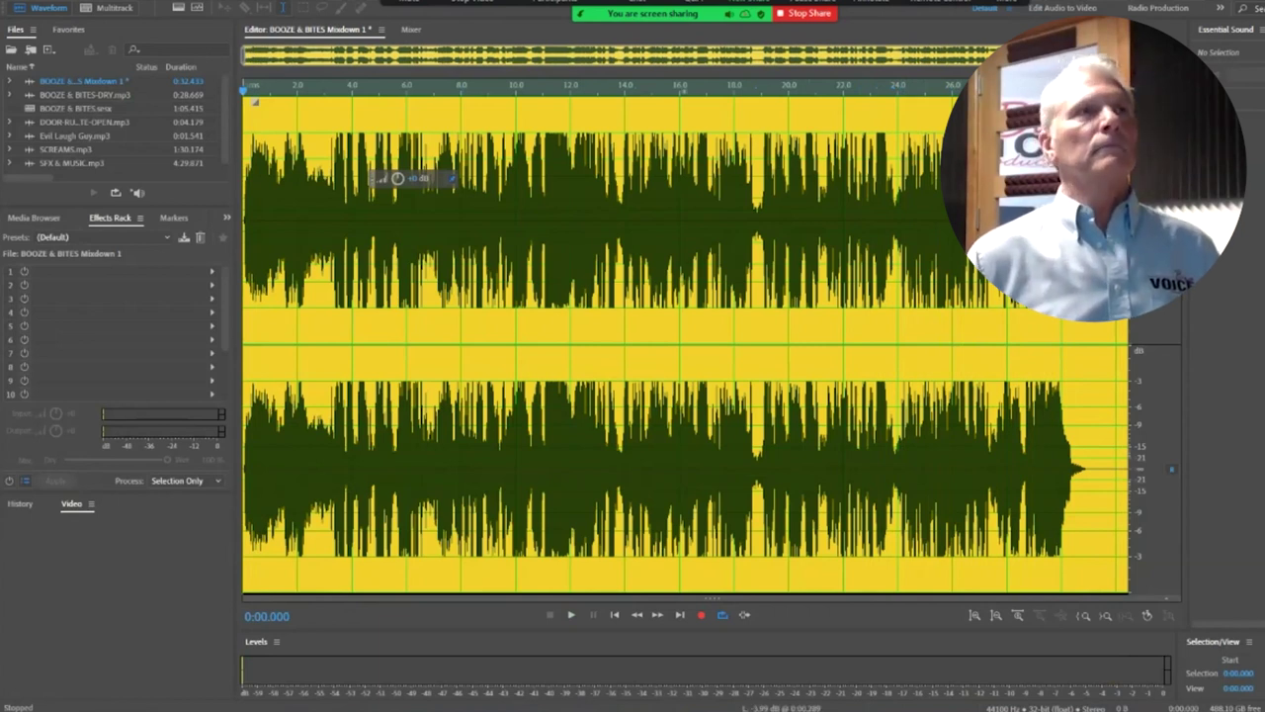
Delete about 0.8 seconds of silence at the very end of the mixdown.
left_click(1025, 326)
left_click_drag(1106, 455, 1129, 455)
key("Delete")
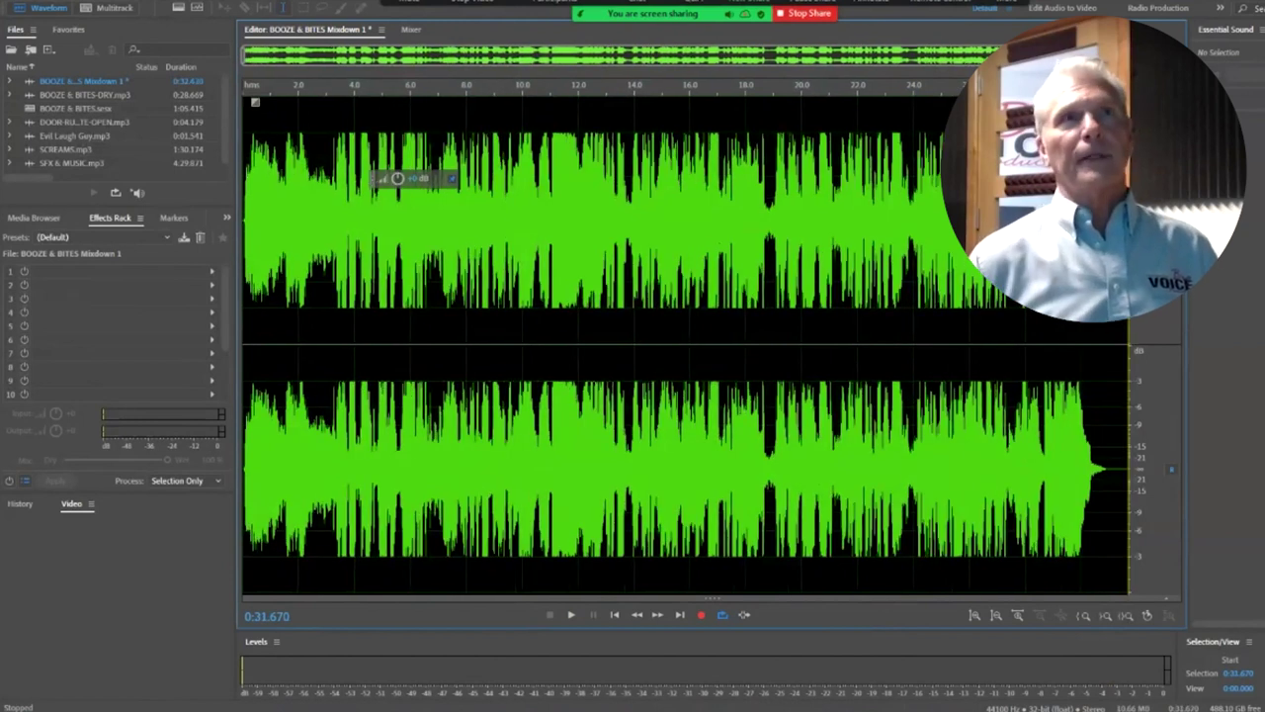
Insert 1 second of silence (0:01.000) at the very beginning of the mixdown.
left_click(598, 326)
key("Home")
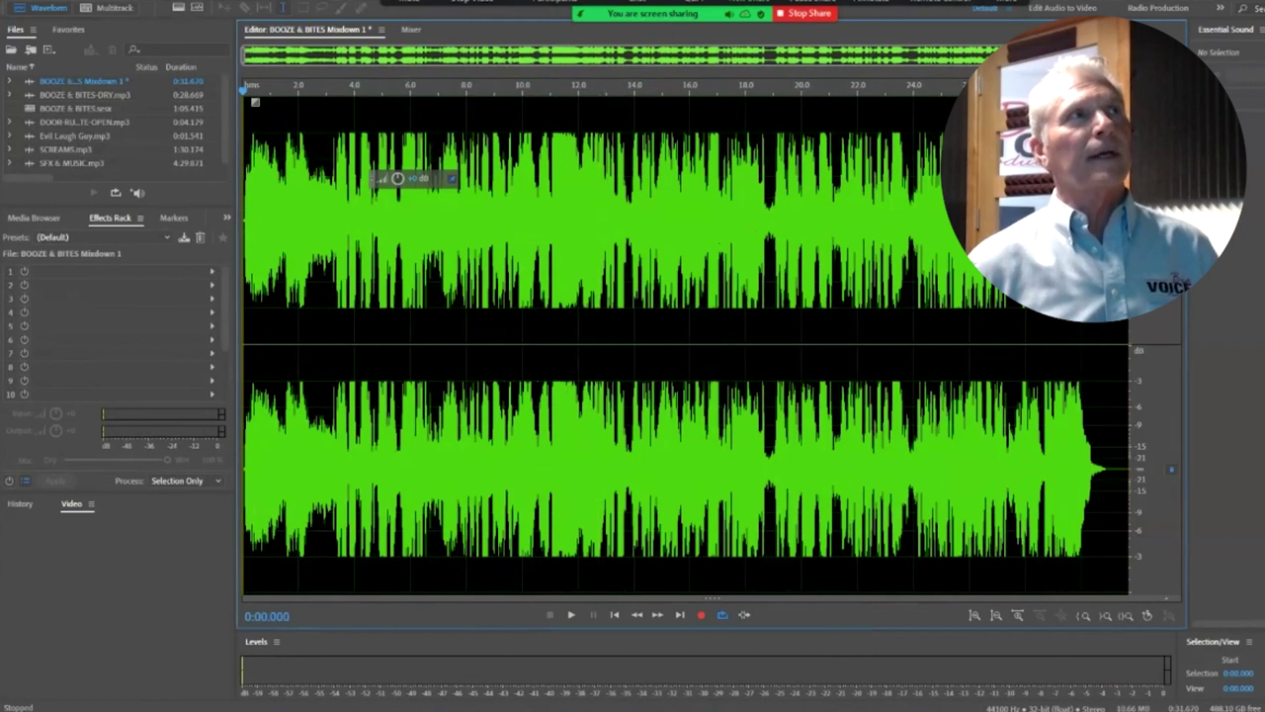
key("alt+e")
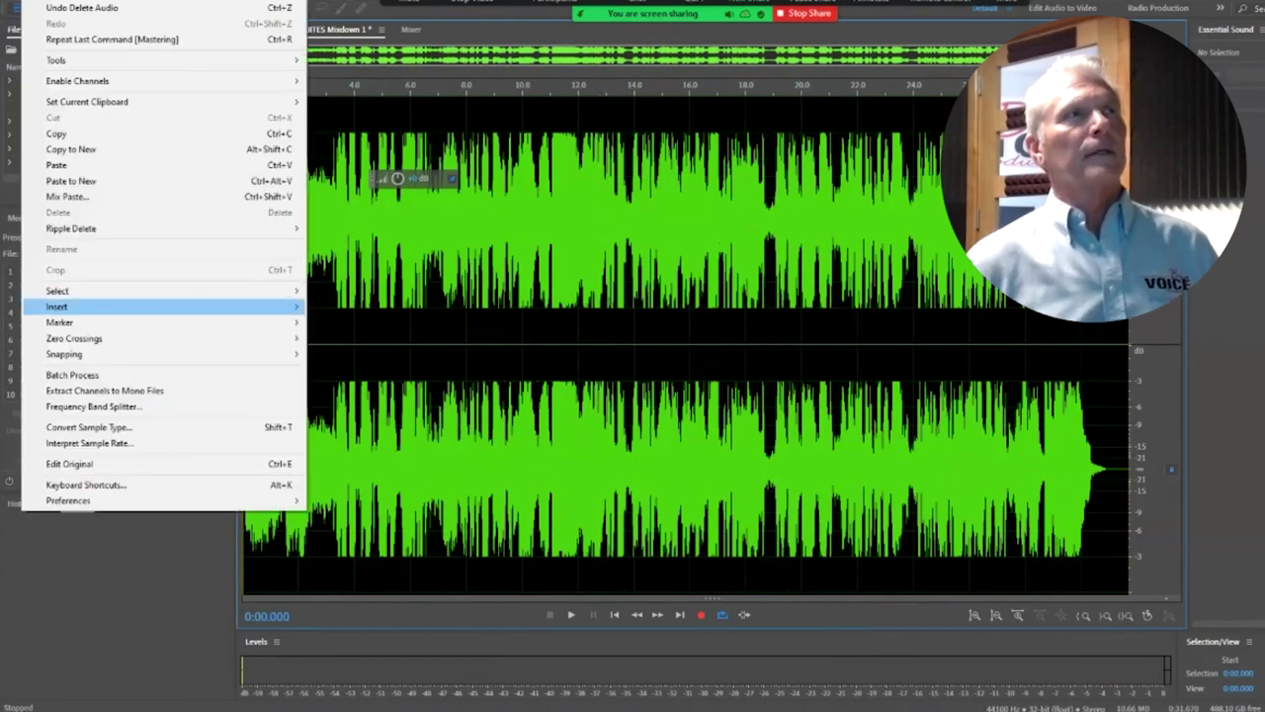
mouse_move(163, 307)
key("Return")
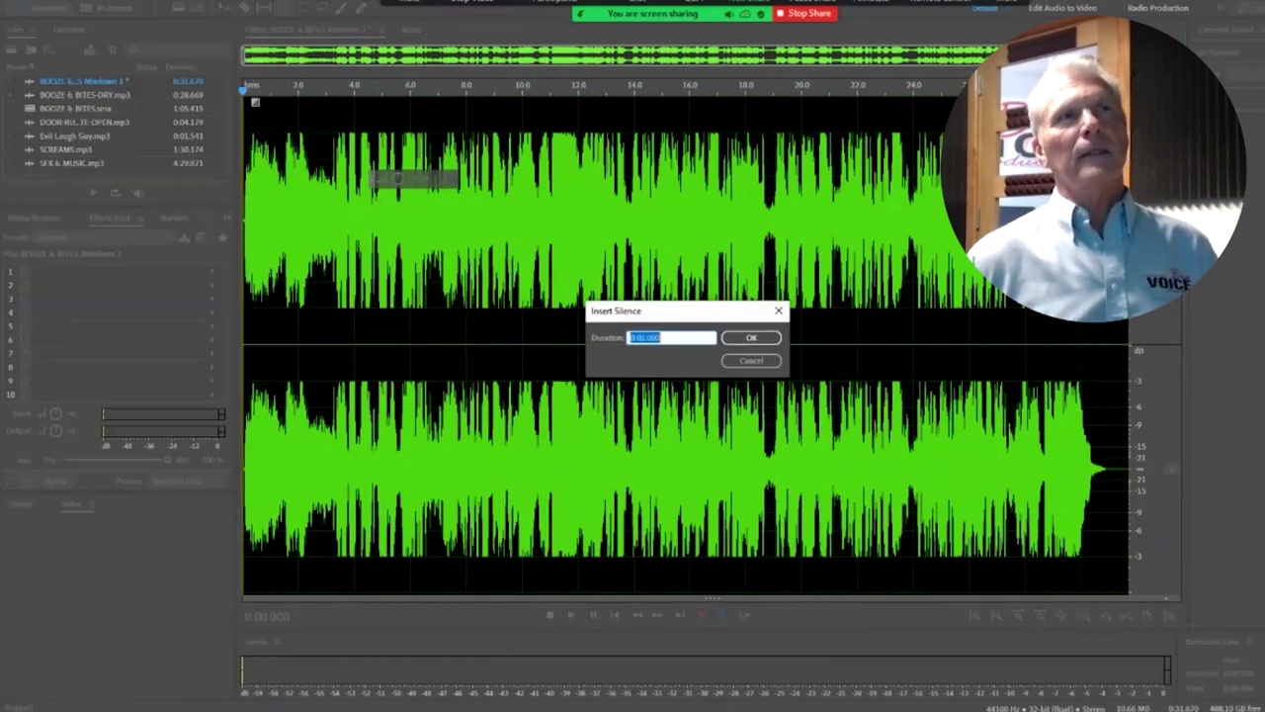
key("Return")
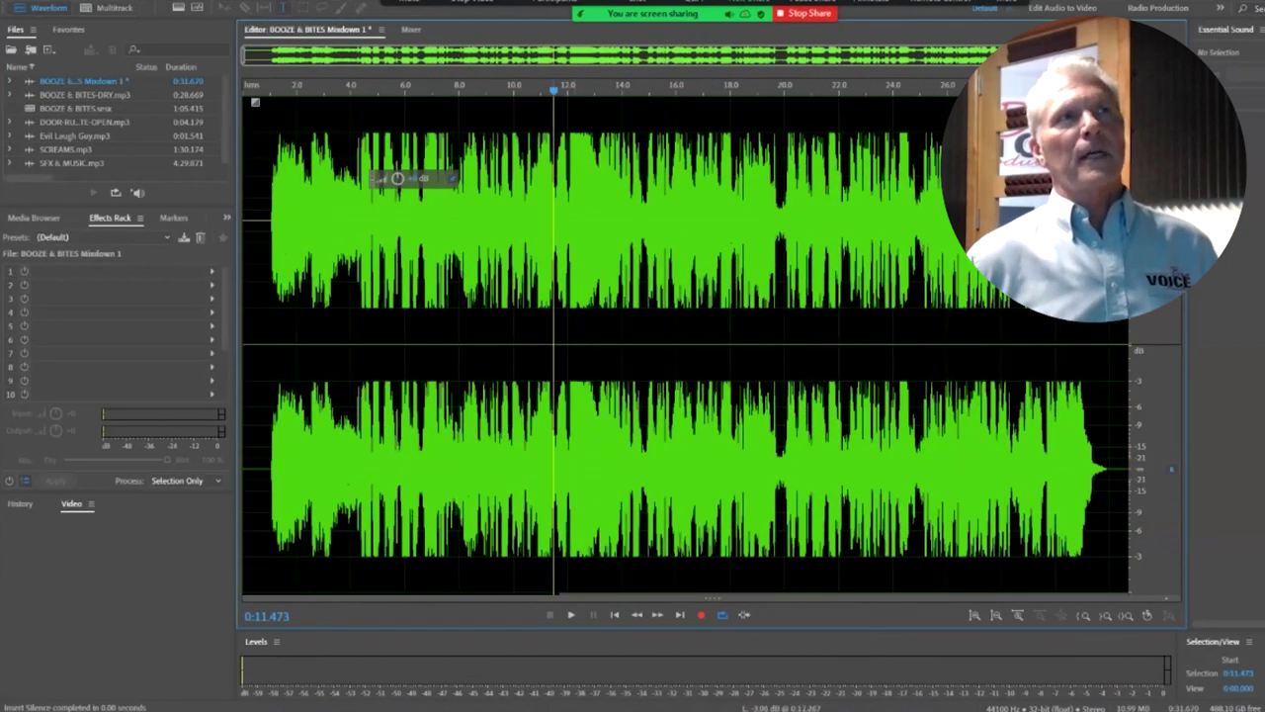
Start saving a copy as MP3 Audio in the Ceraland Park Campground MIXDOWNS folder, taking the existing file name CeralandPark_BoozeNBites30.
key("alt+f")
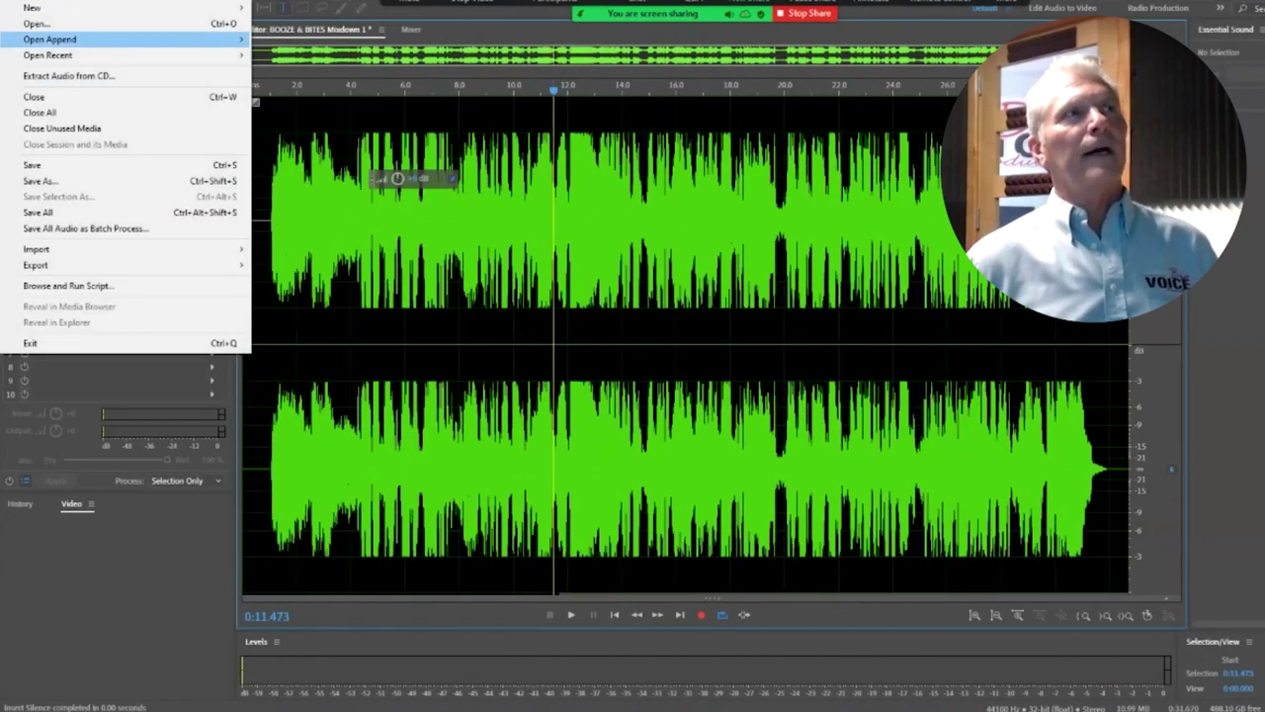
left_click(79, 181)
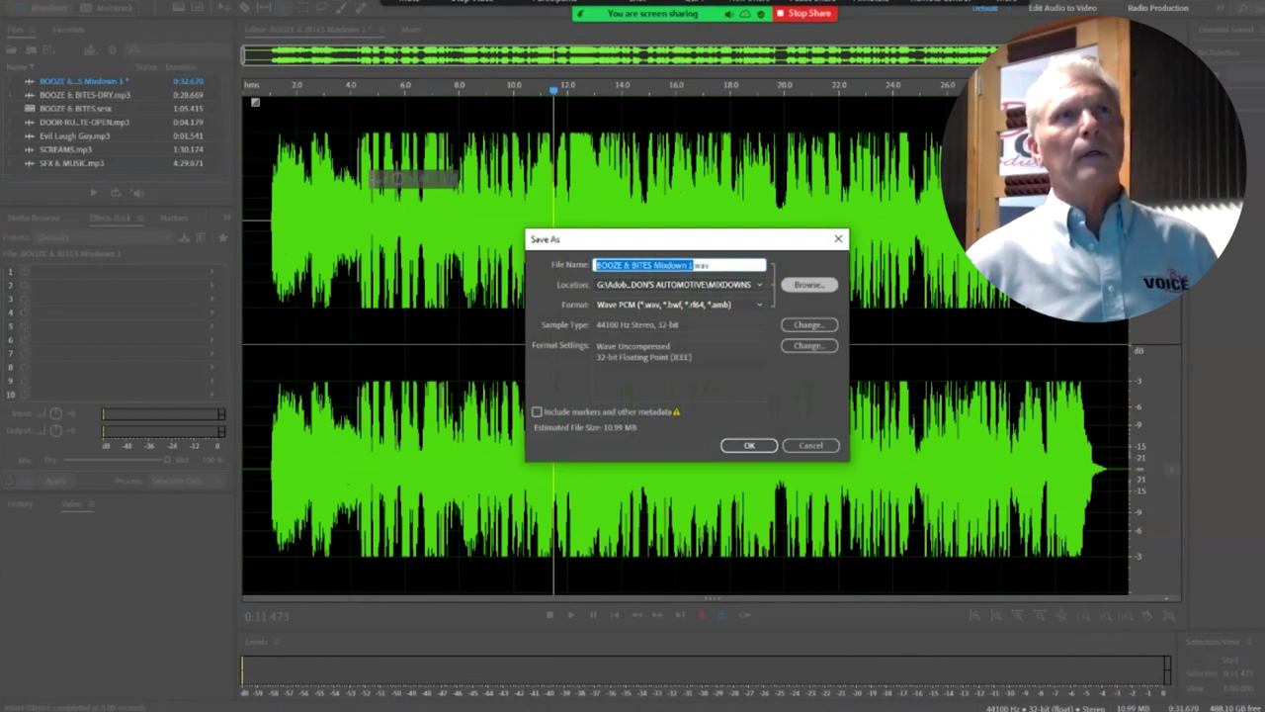
left_click(809, 284)
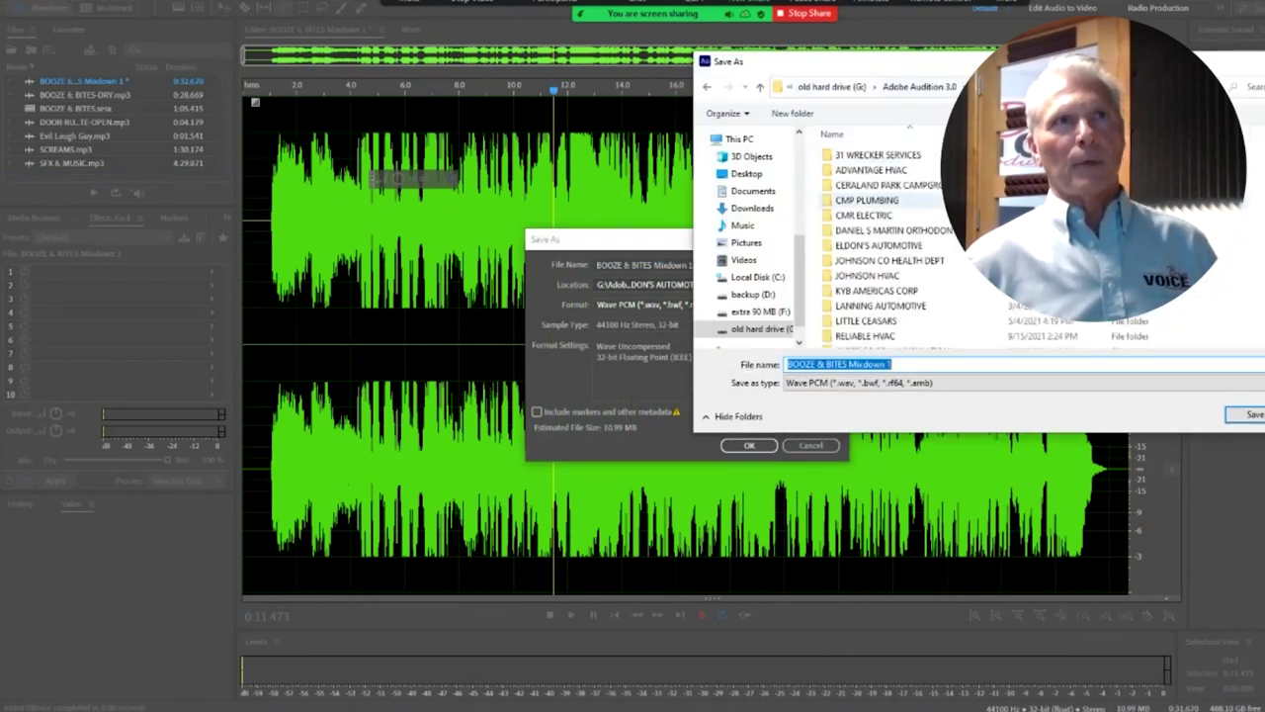
double_click(880, 185)
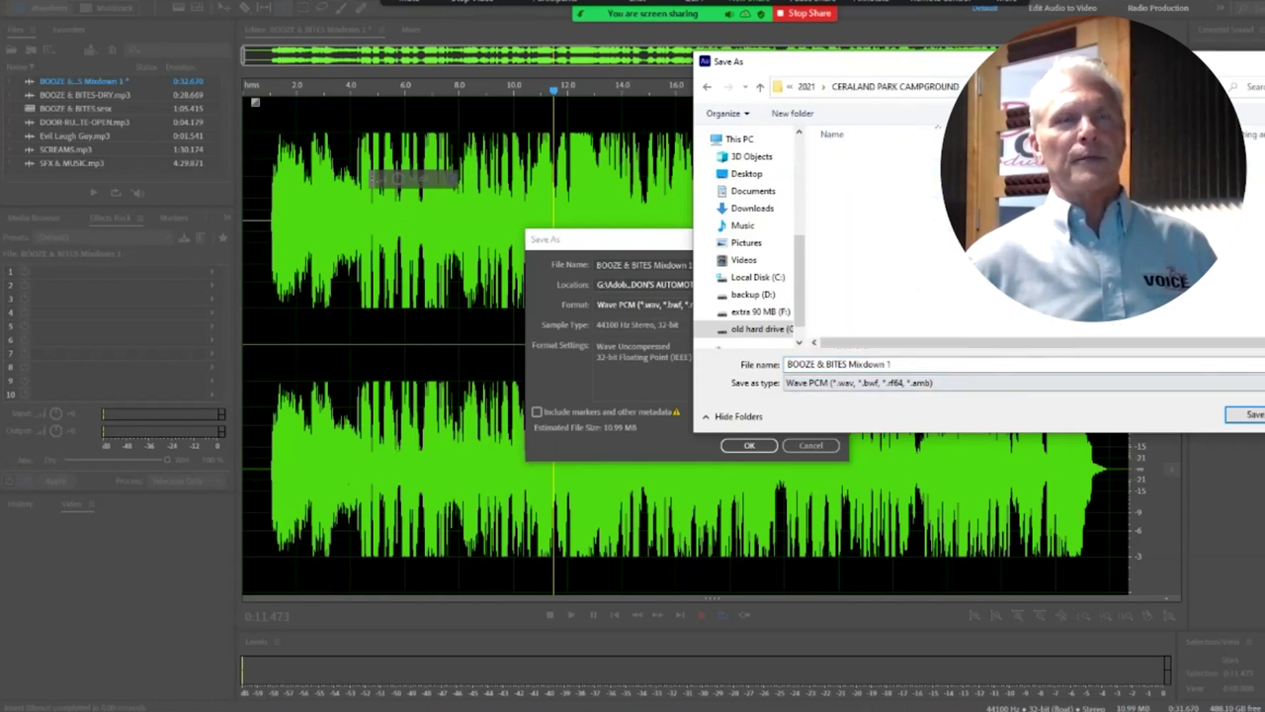
left_click(858, 383)
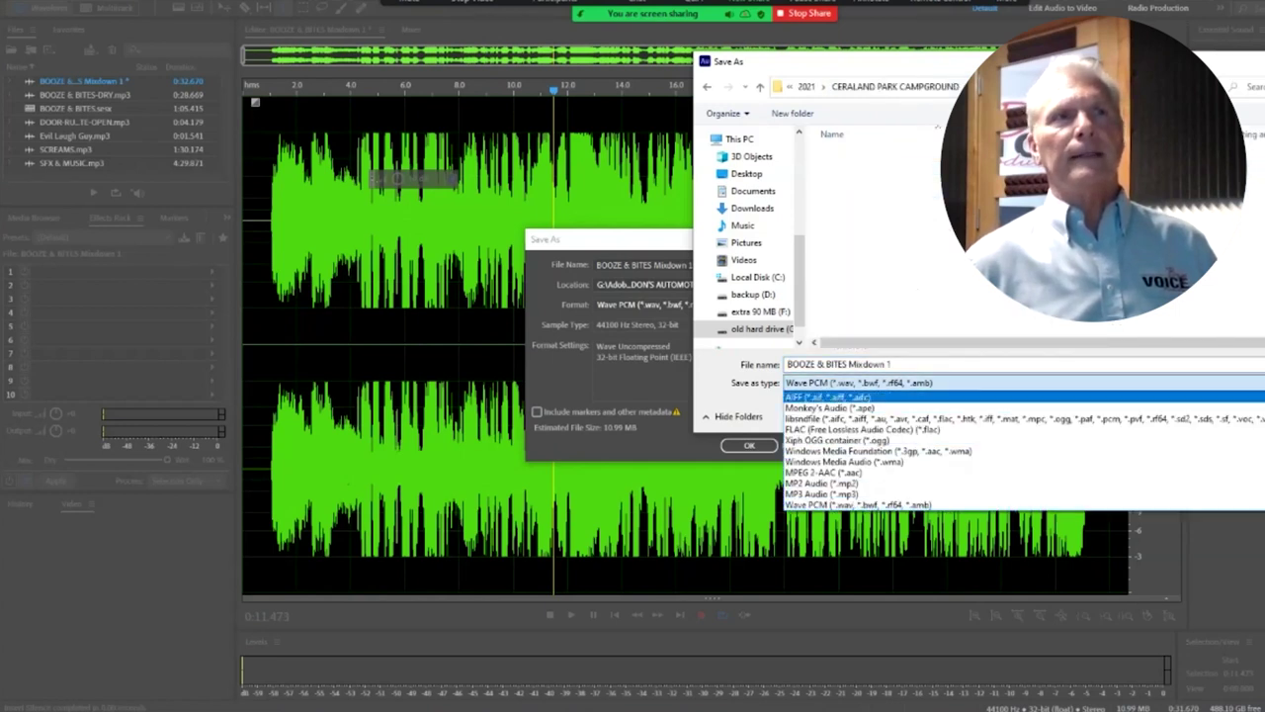
left_click(823, 493)
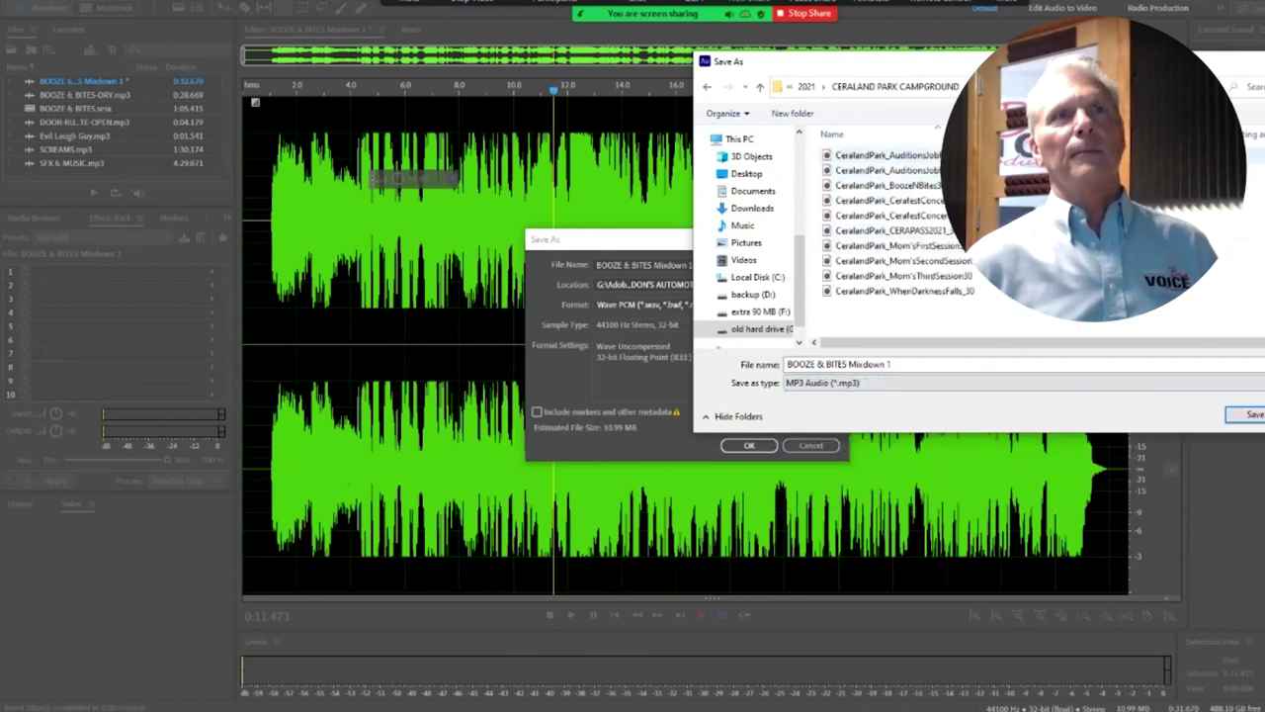
left_click(890, 185)
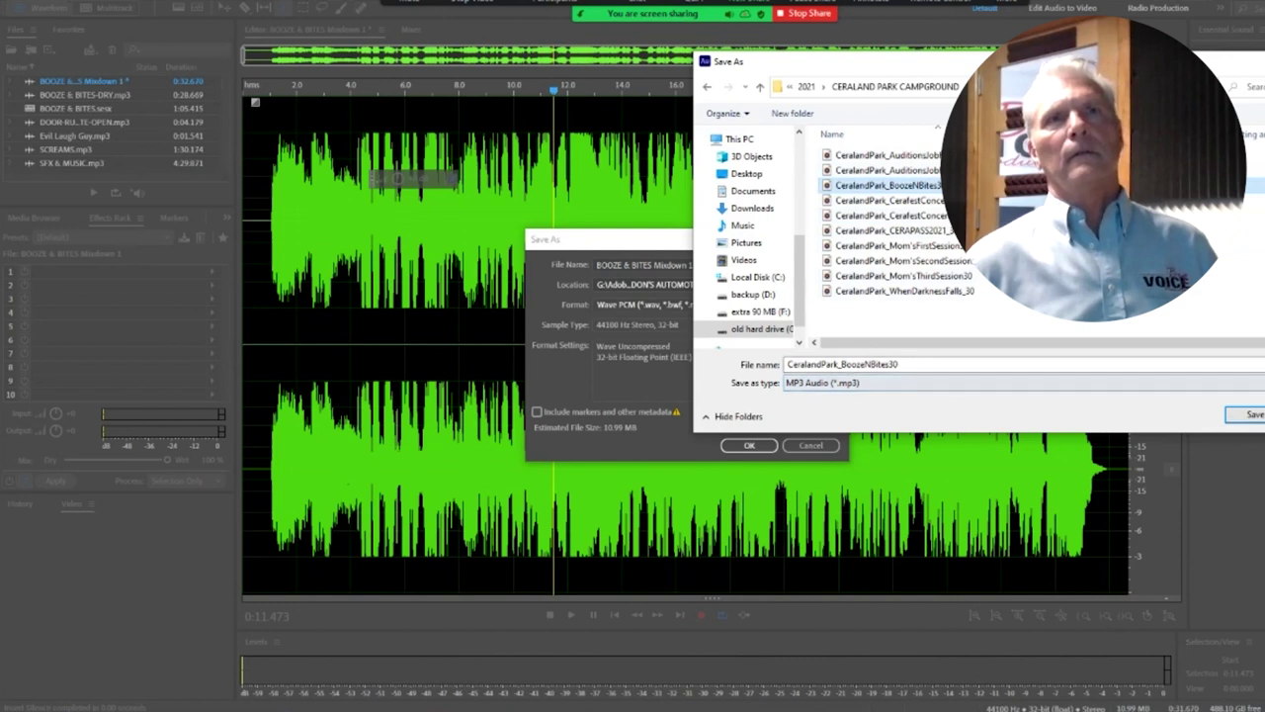
left_click(1248, 414)
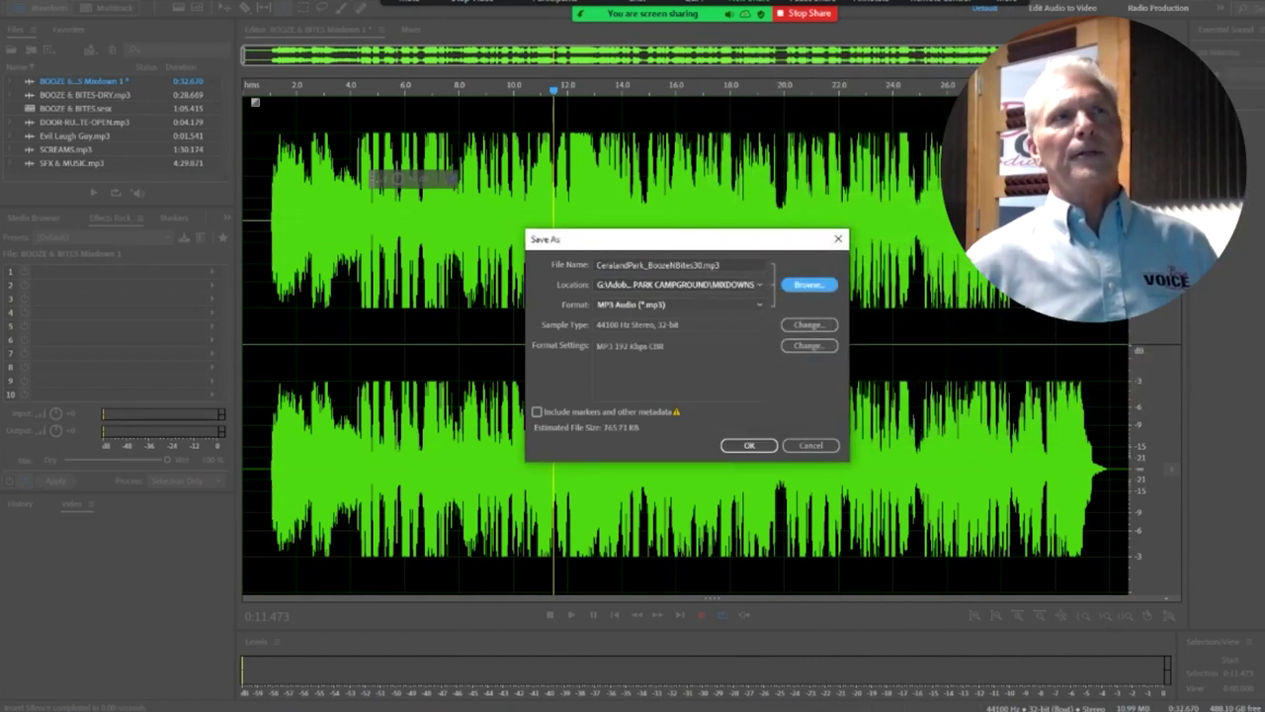
Set the MP3 bitrate to 320 Kbps (44100 Hz) in the format settings.
left_click(810, 345)
left_click(777, 339)
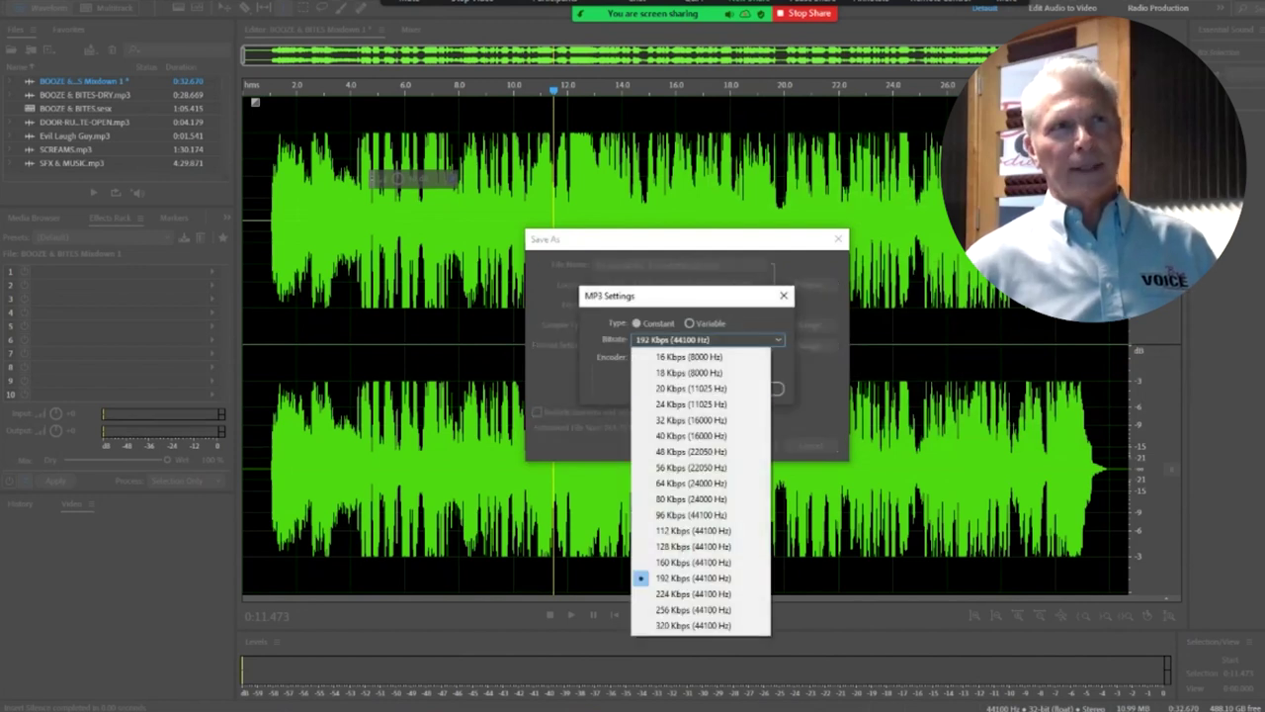
left_click(697, 625)
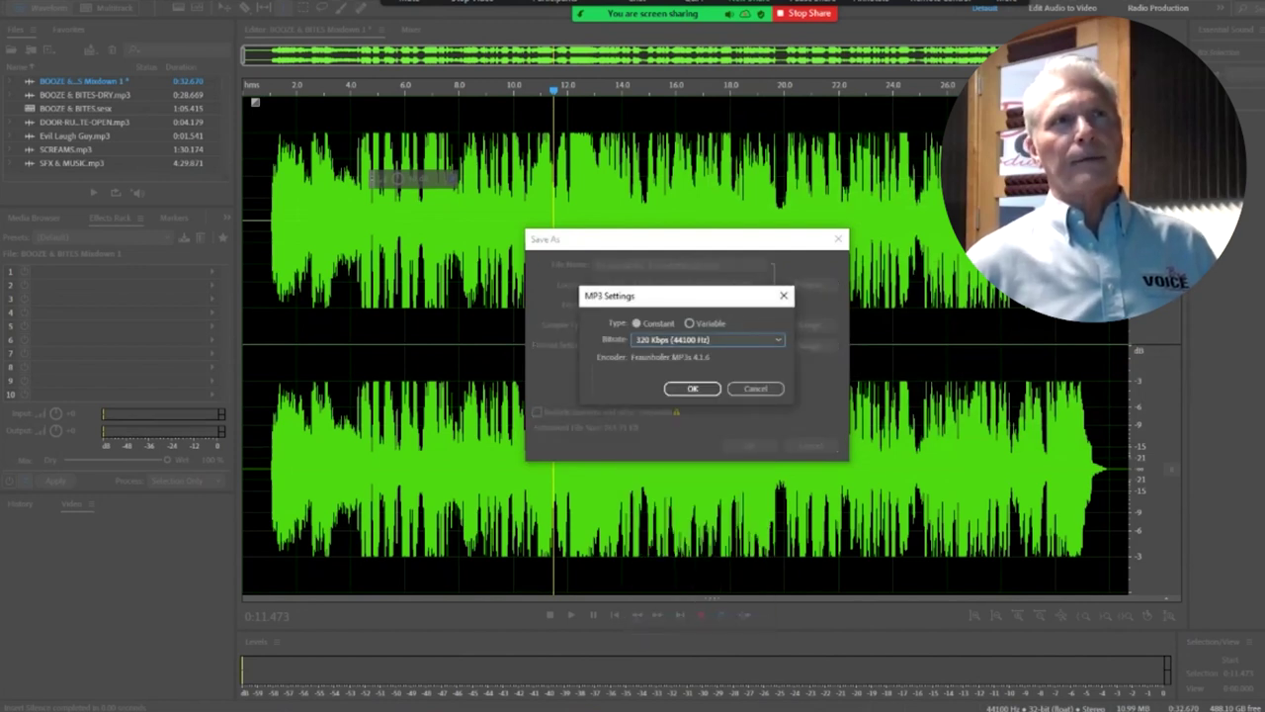
key("Return")
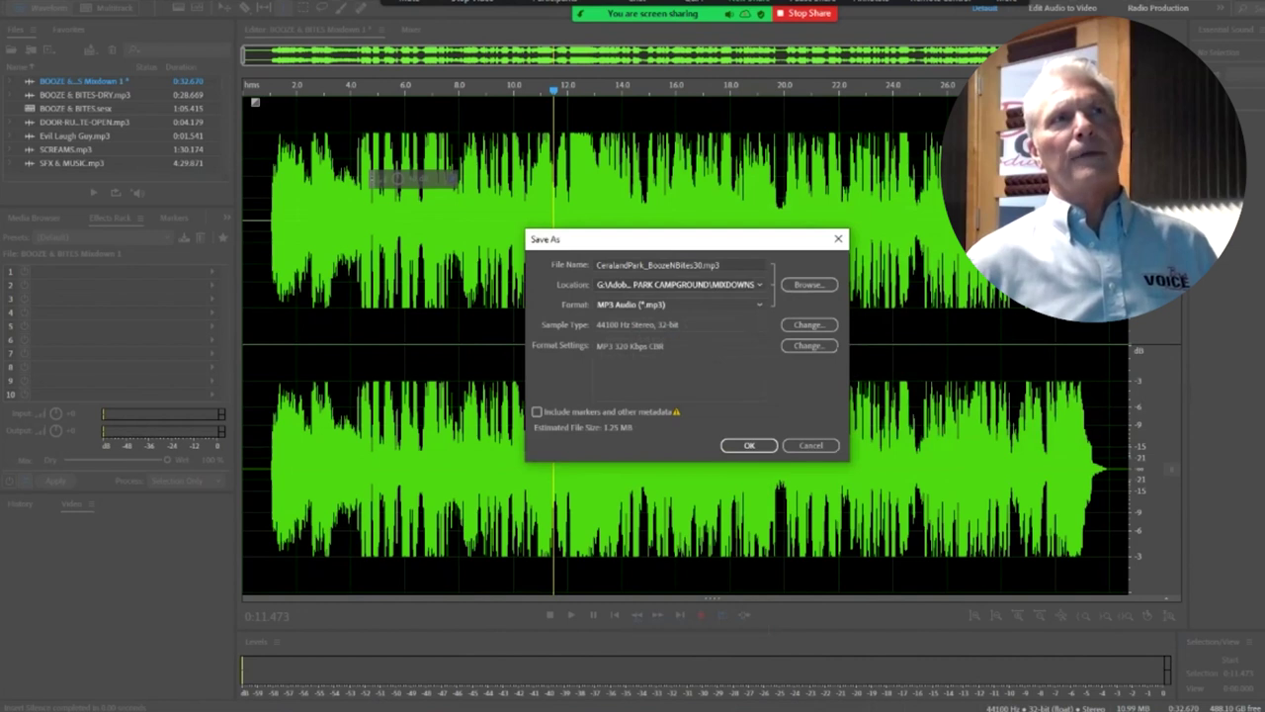
Save the mixdown over the existing CeralandPark_BoozeNBites30.mp3 and close all open files.
left_click(750, 445)
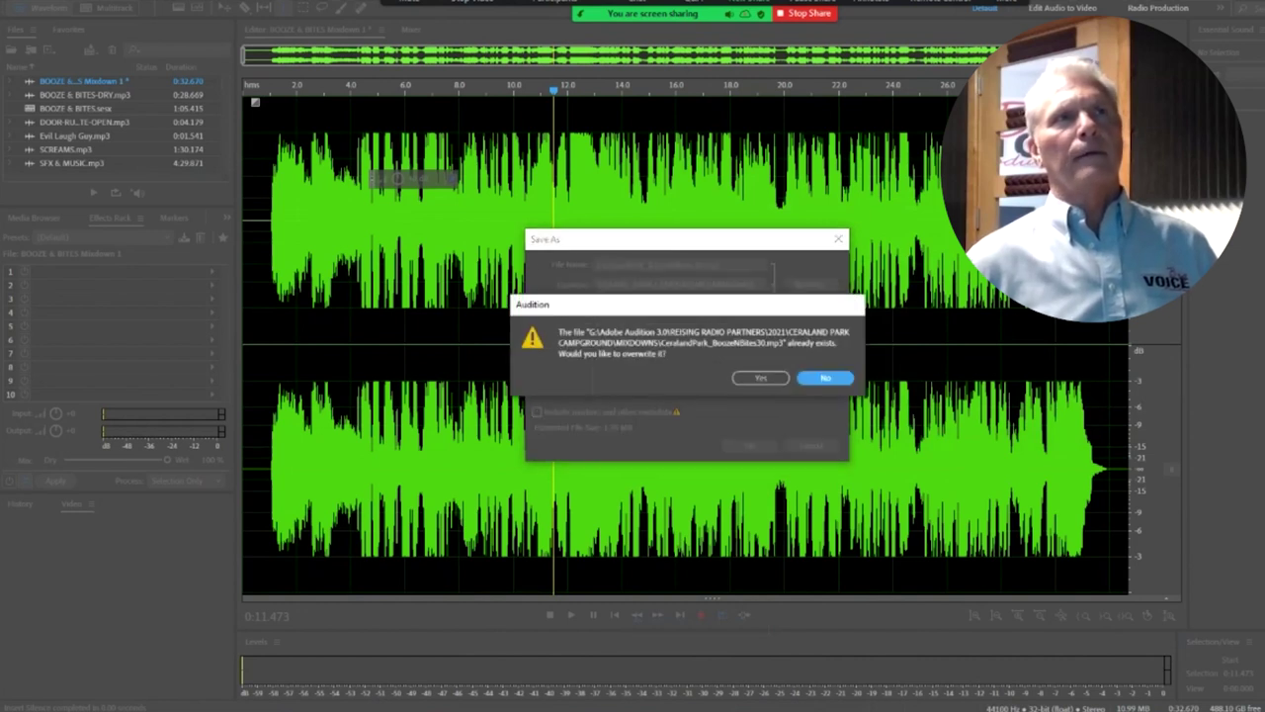
left_click(767, 378)
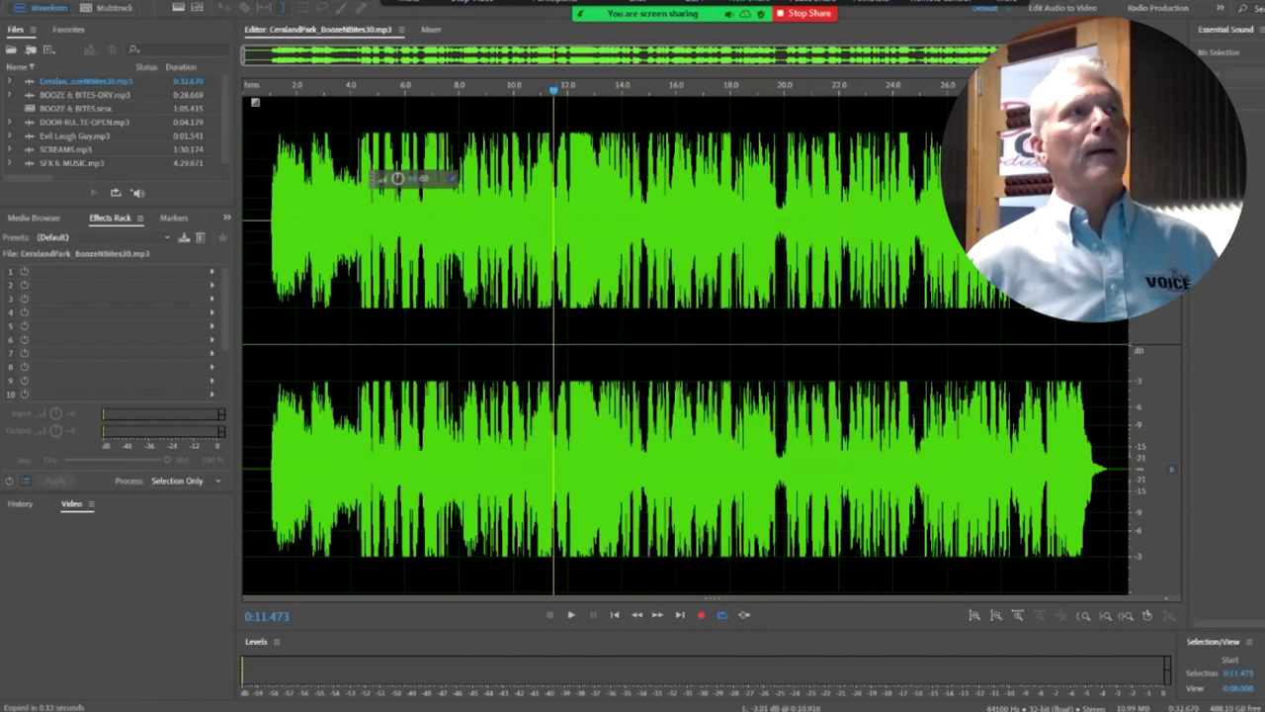
key("alt+f")
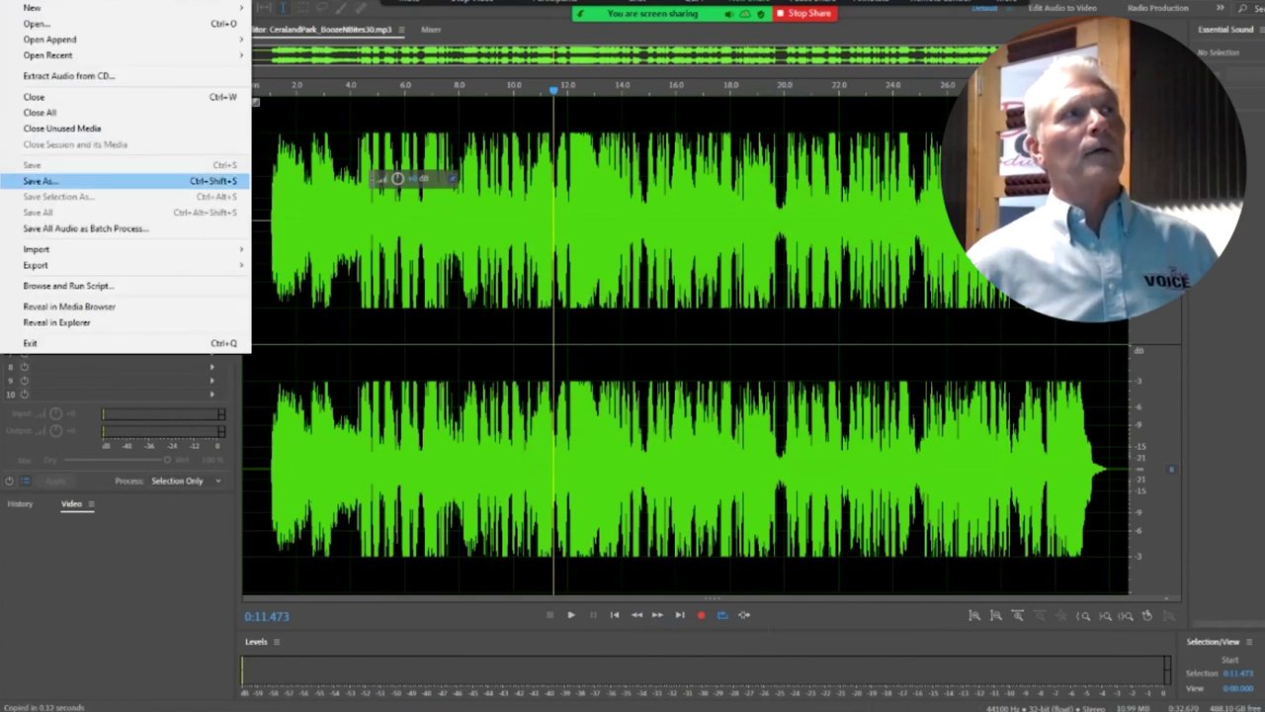
key("Return")
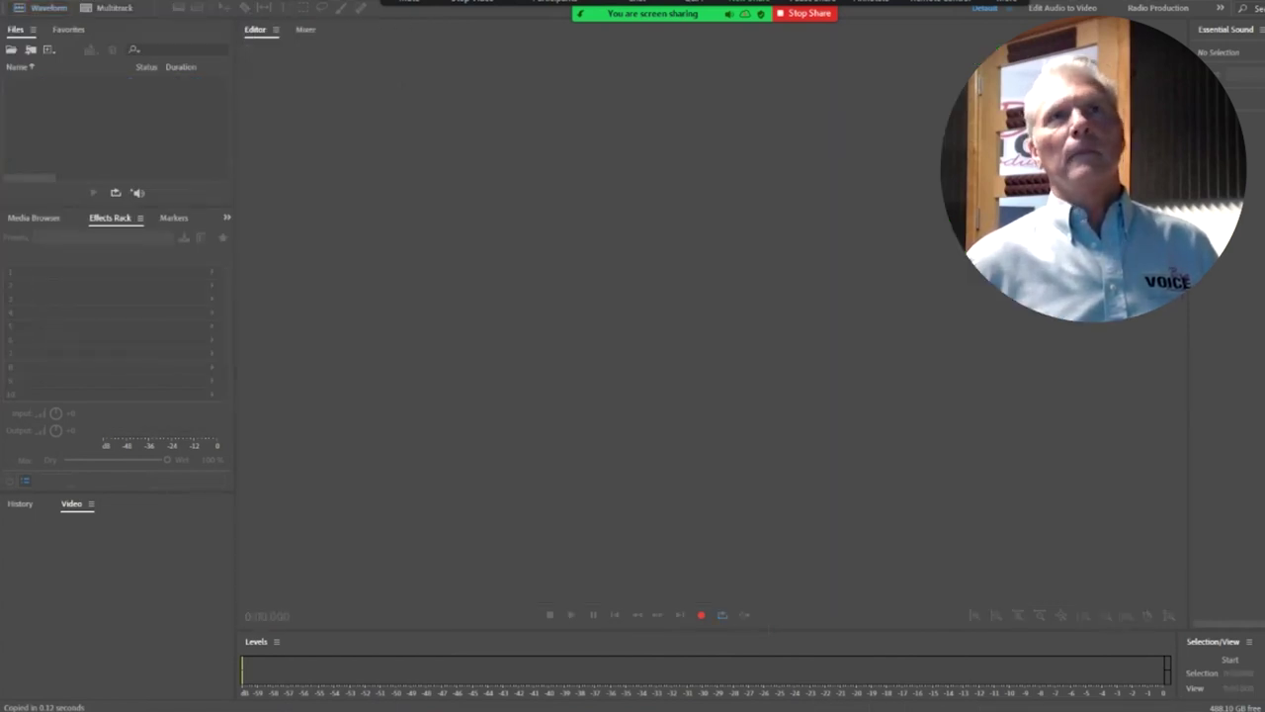